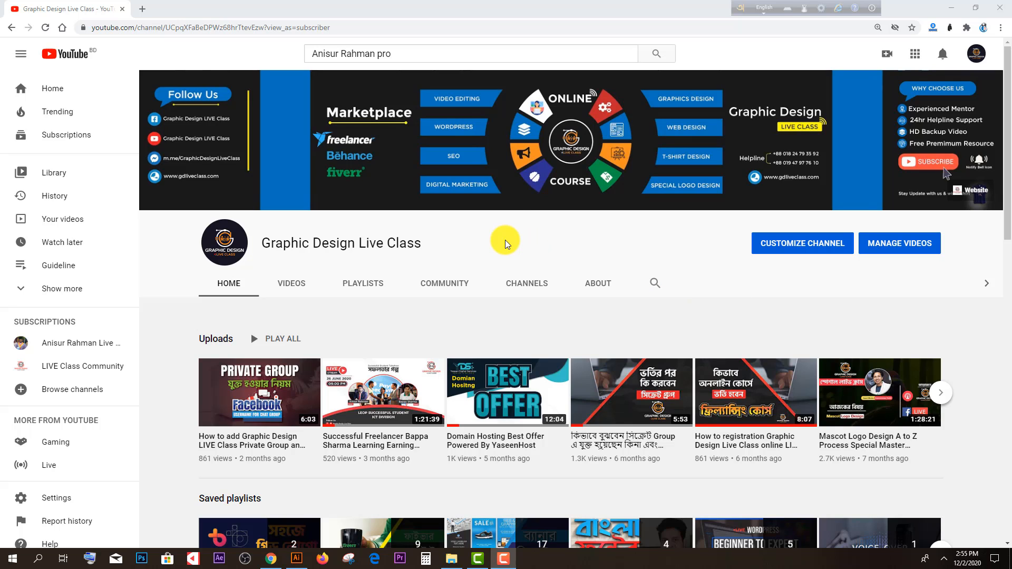
Step: Search YouTube for the instructor's Pro channel, open its channel page and pause the trailer
{"action": "left_click", "coordinate": [422, 54]}
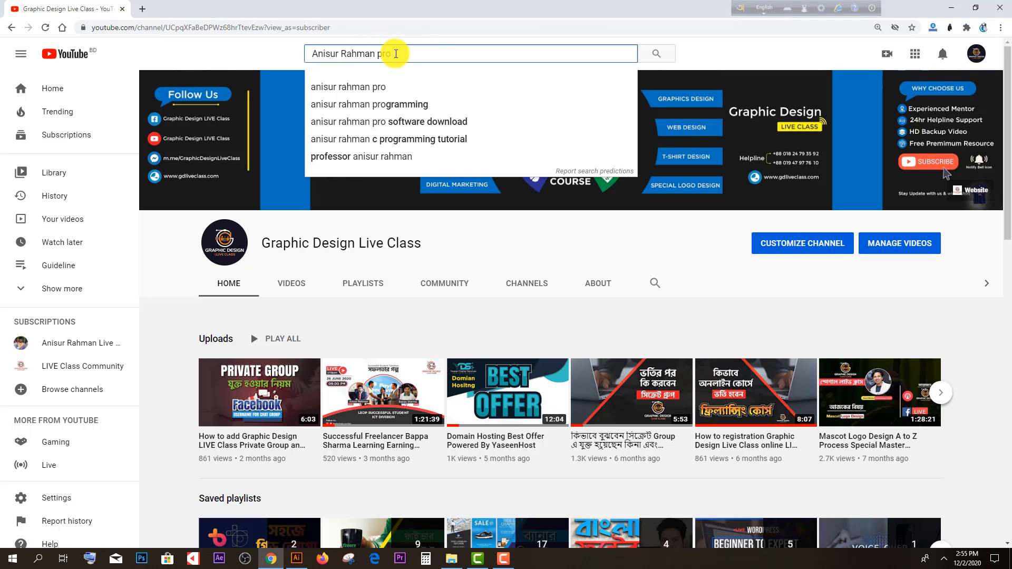
{"action": "left_click", "coordinate": [395, 86]}
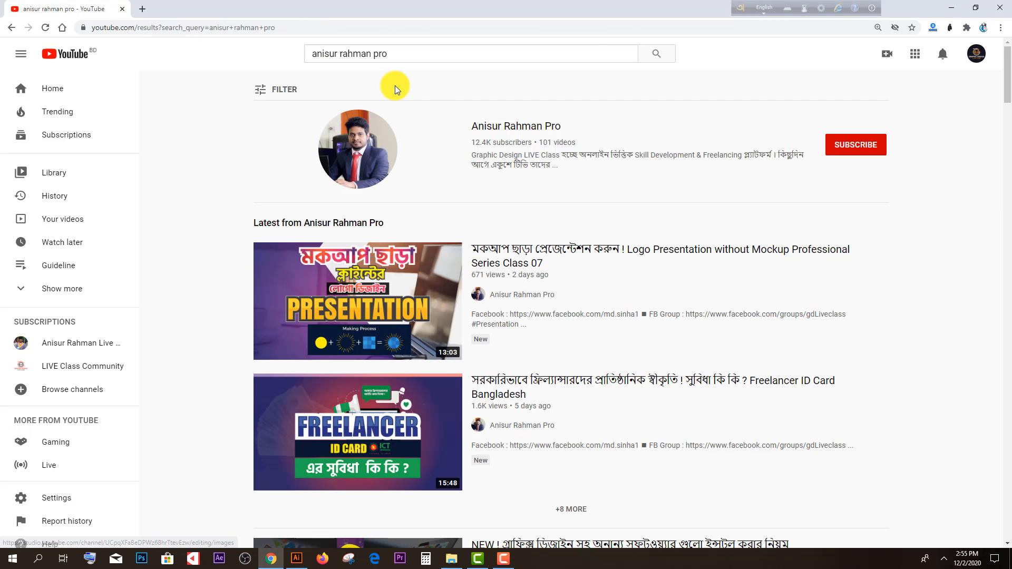
{"action": "left_click", "coordinate": [515, 128]}
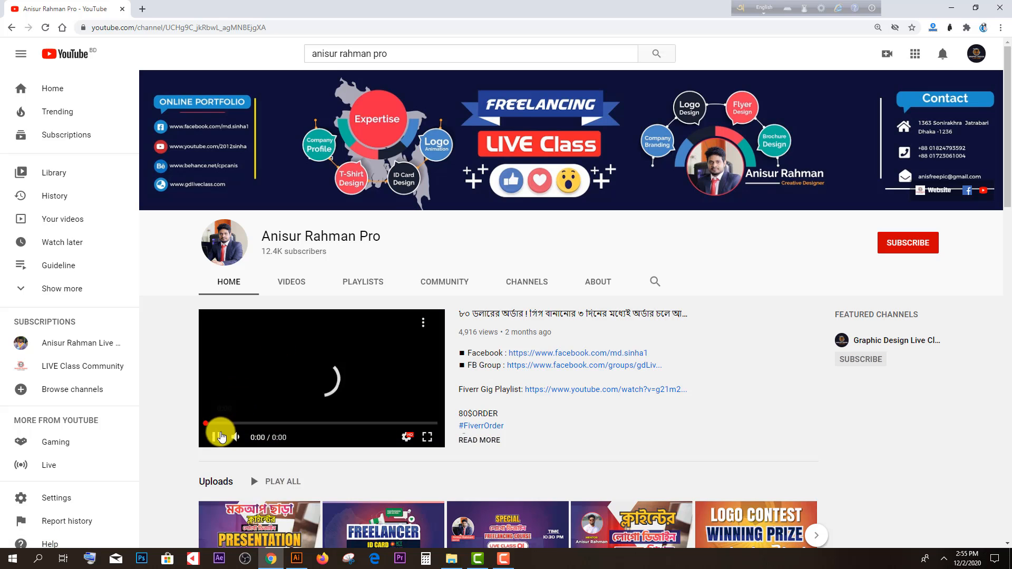
{"action": "left_click", "coordinate": [215, 437]}
Step: Subscribe to the instructor's Pro channel and turn on all notifications
{"action": "left_click", "coordinate": [907, 247]}
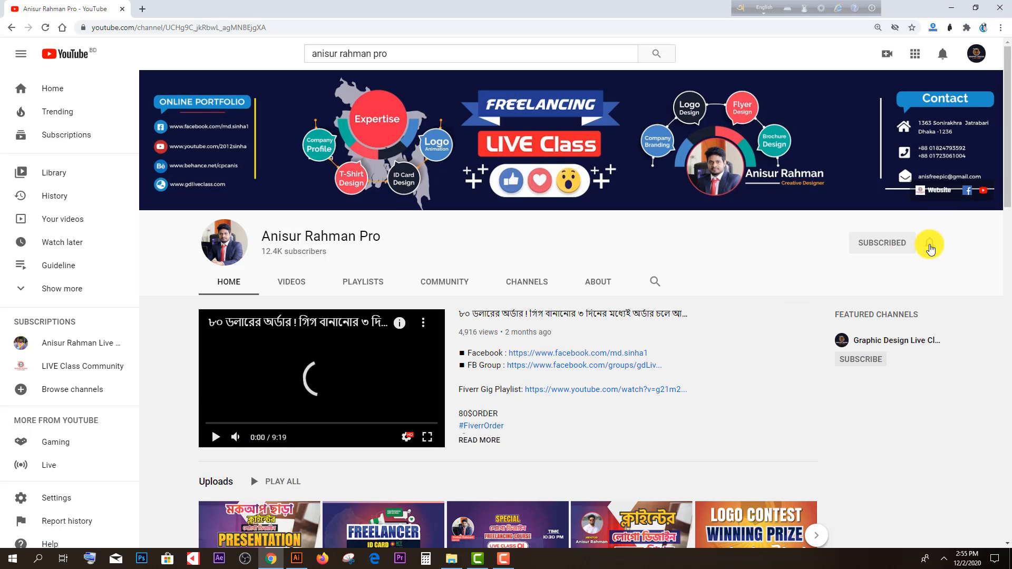
{"action": "left_click", "coordinate": [929, 242]}
{"action": "left_click", "coordinate": [863, 266]}
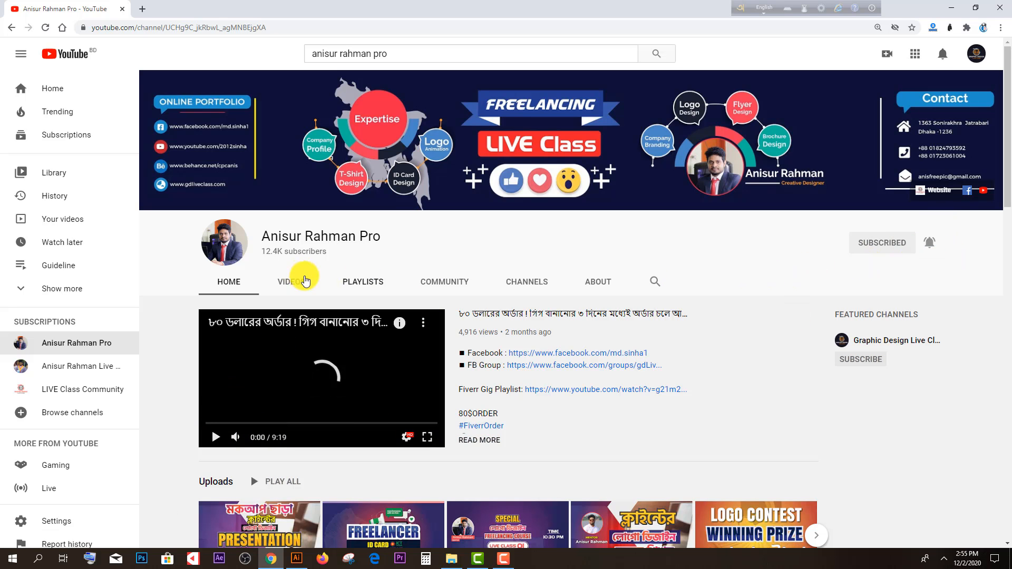
Step: Open the Graphic Design Professional Series playlist from the channel's created playlists and pause playback
{"action": "left_click", "coordinate": [358, 288]}
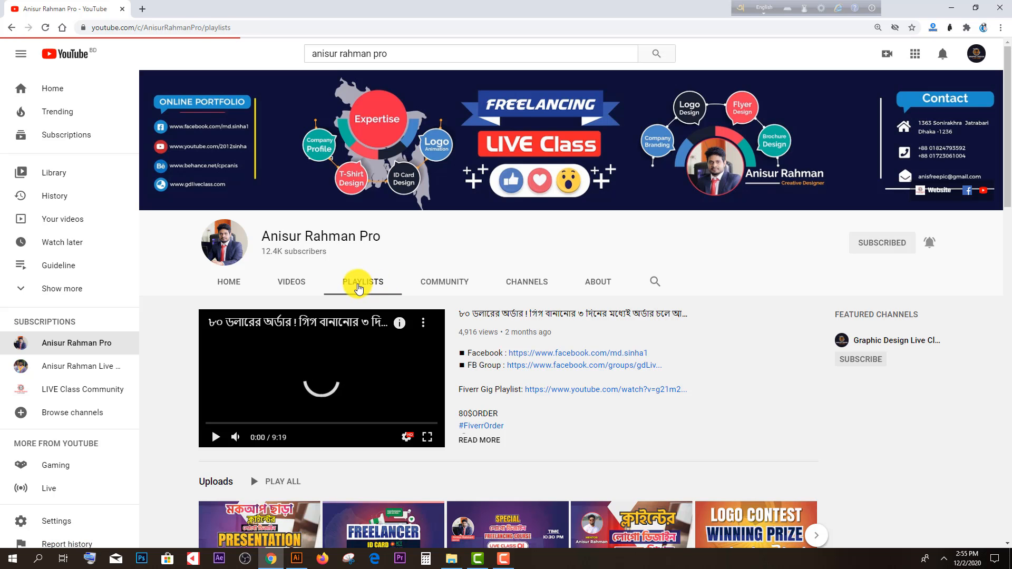
{"action": "scroll", "coordinate": [358, 287], "scroll_direction": "down", "scroll_amount": 2}
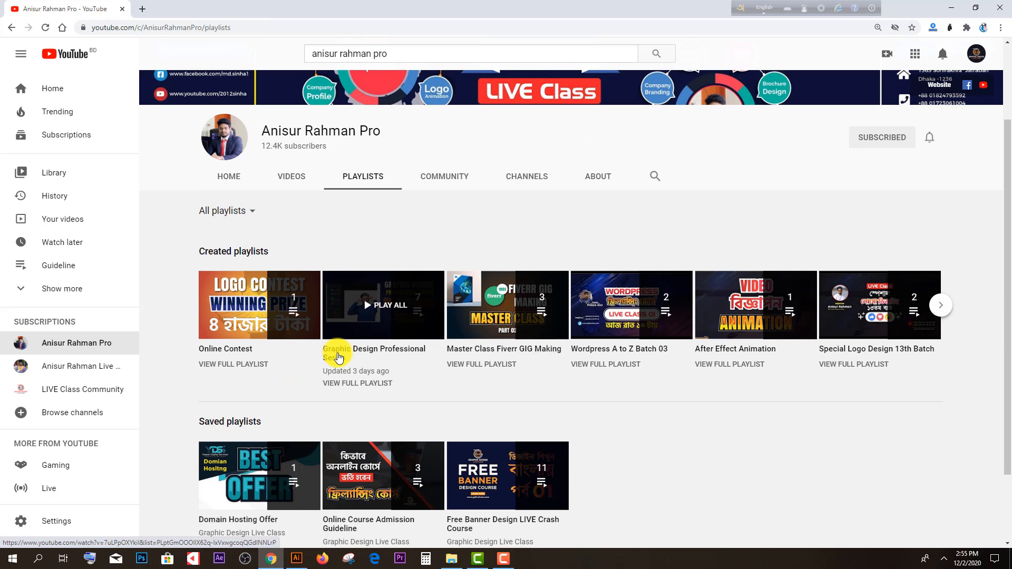
{"action": "left_click", "coordinate": [357, 354]}
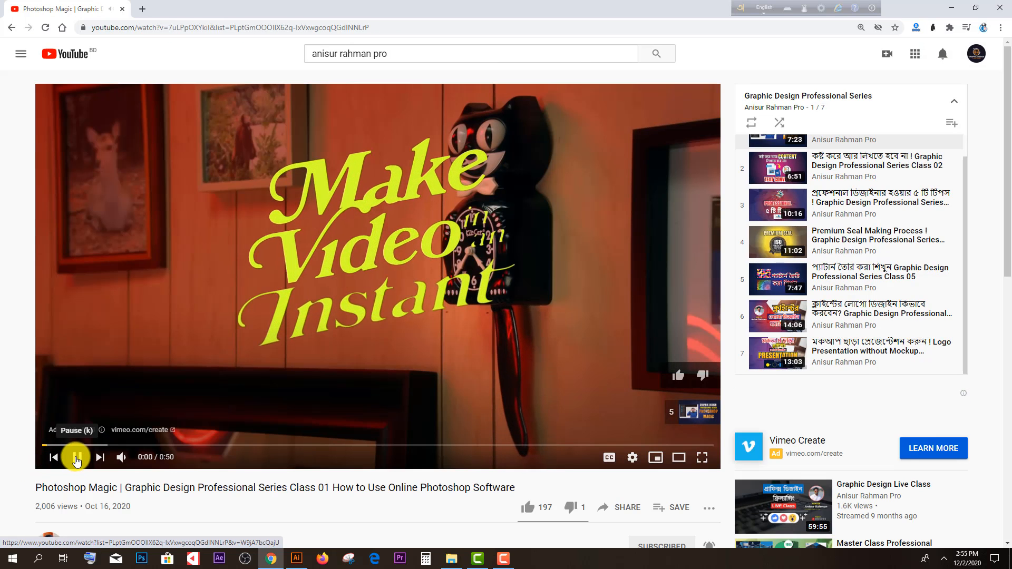
{"action": "left_click", "coordinate": [76, 458]}
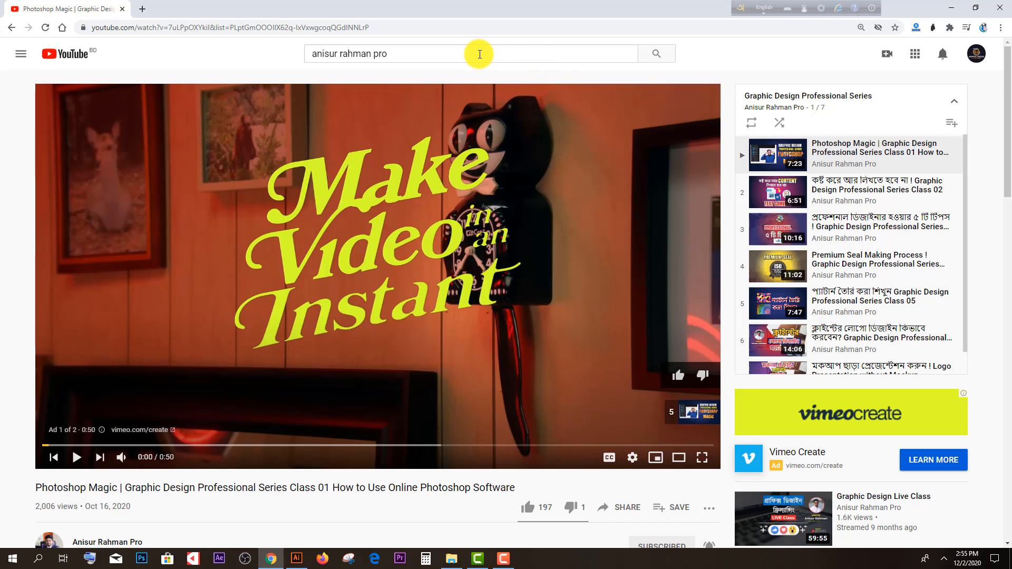
Step: Search YouTube for "live class community" and open the LIVE Class Community channel
{"action": "left_click_drag", "start_coordinate": [422, 52], "coordinate": [235, 58]}
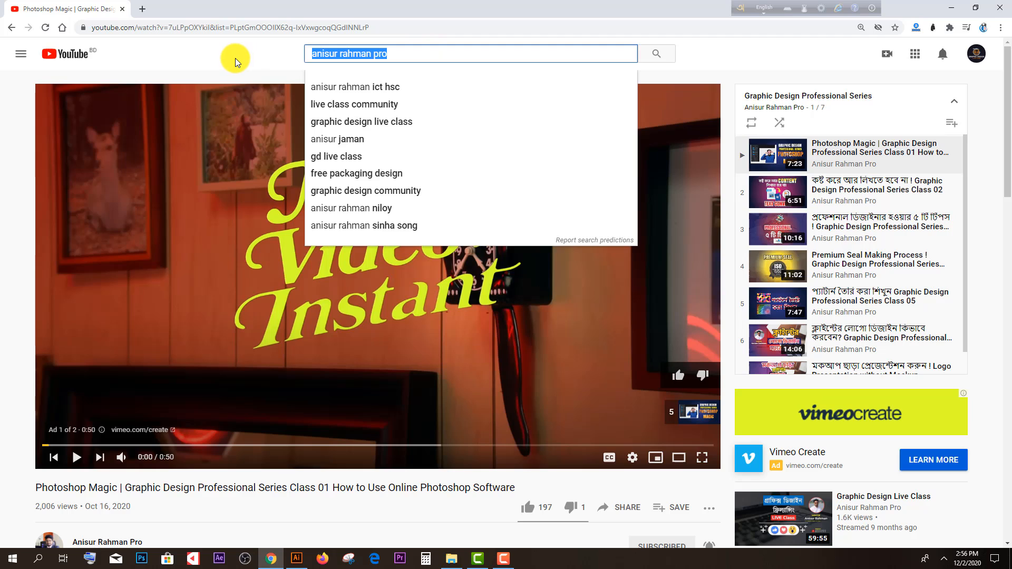
{"action": "type", "text": "a"}
{"action": "key", "text": "BackSpace"}
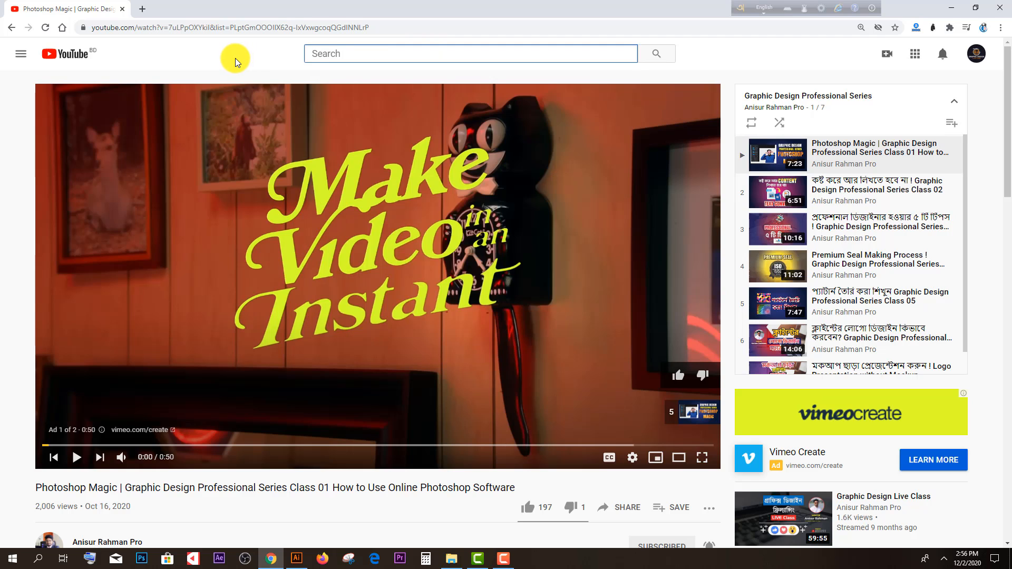
{"action": "type", "text": "live class"}
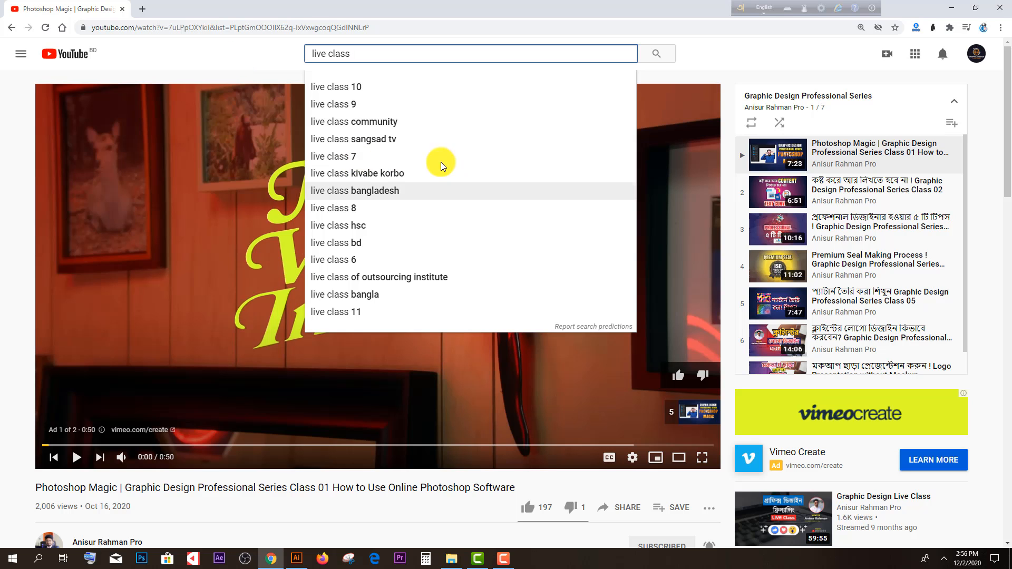
{"action": "left_click", "coordinate": [353, 123]}
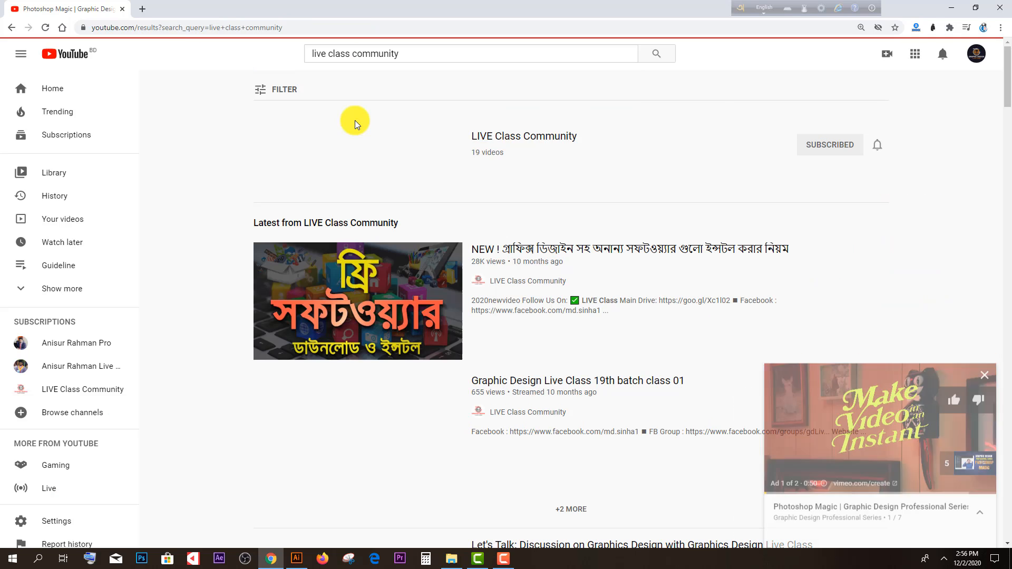
{"action": "left_click", "coordinate": [513, 136]}
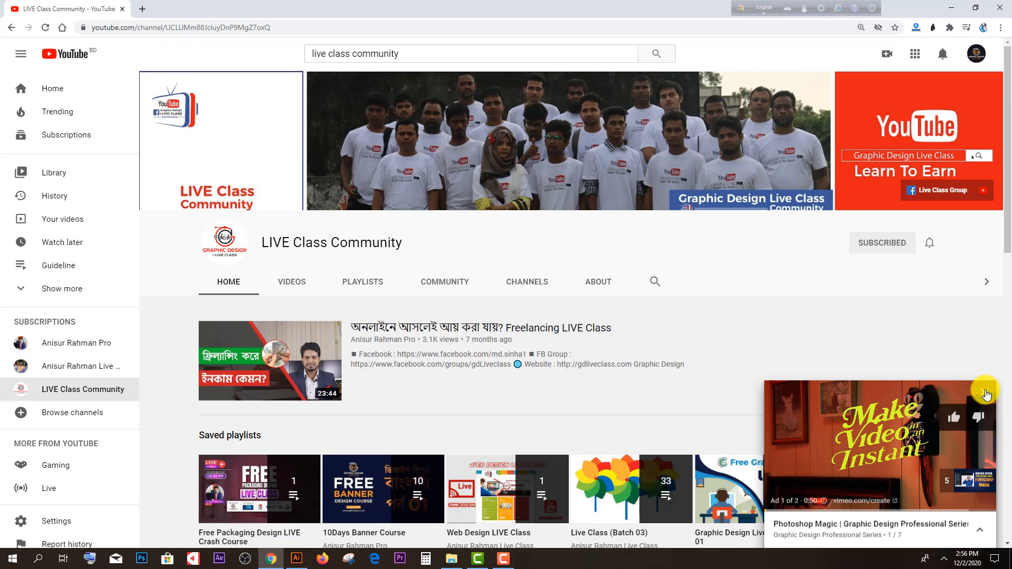
Step: Close the mini player and list the LIVE Class Community channel's uploaded videos
{"action": "left_click", "coordinate": [985, 392]}
{"action": "left_click", "coordinate": [293, 284]}
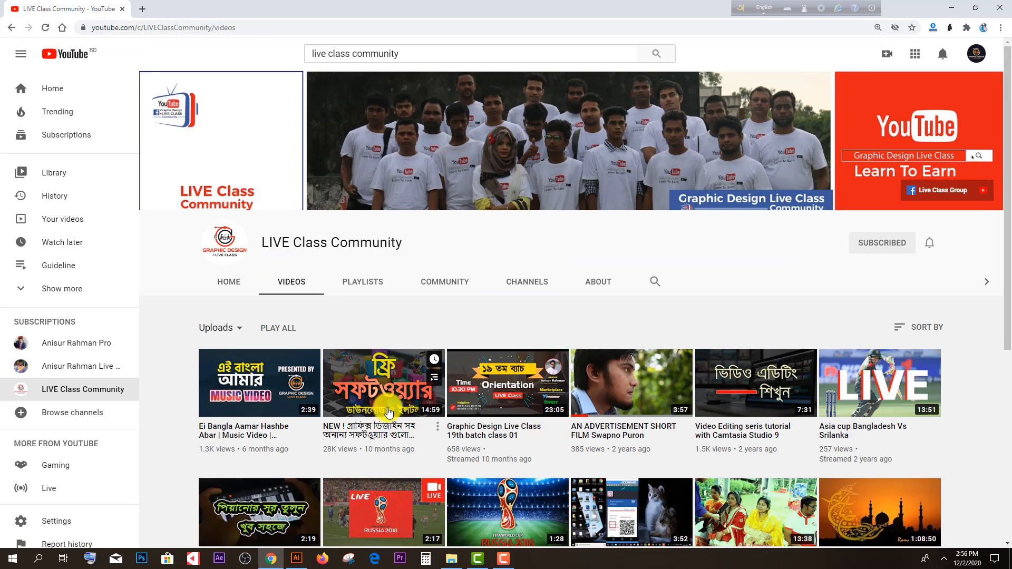
{"action": "mouse_move", "coordinate": [397, 414]}
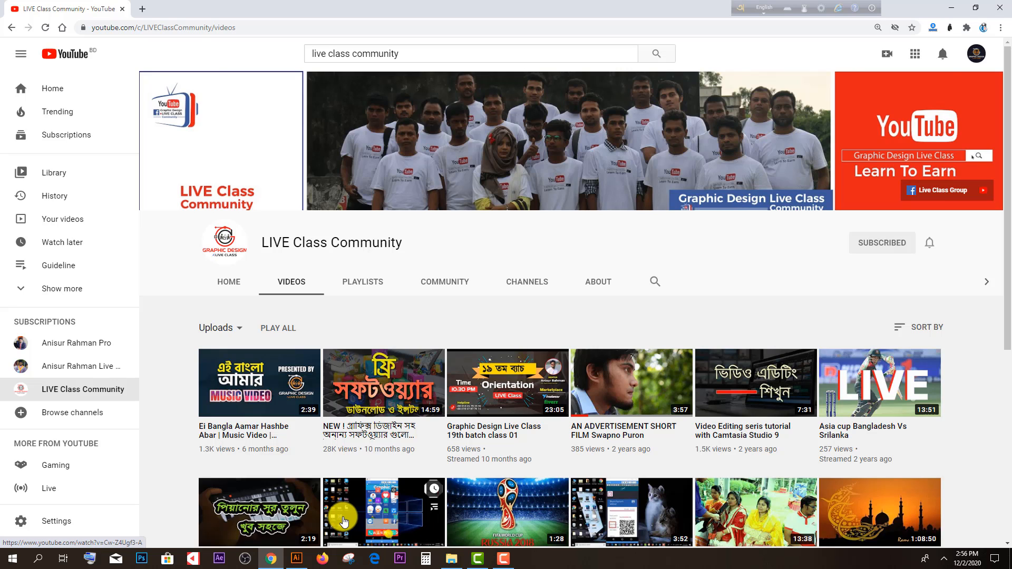
Step: Switch to the BFI REGISTRATION FORM folder and read the client's order requirements in form order.jpg
{"action": "left_click", "coordinate": [953, 7]}
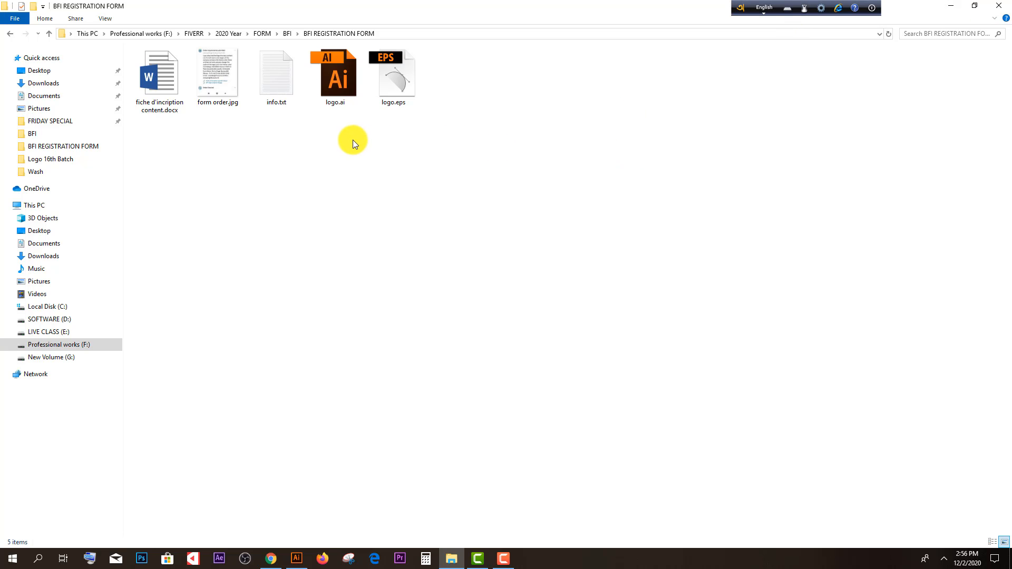
{"action": "left_click", "coordinate": [211, 80]}
{"action": "double_click", "coordinate": [211, 80]}
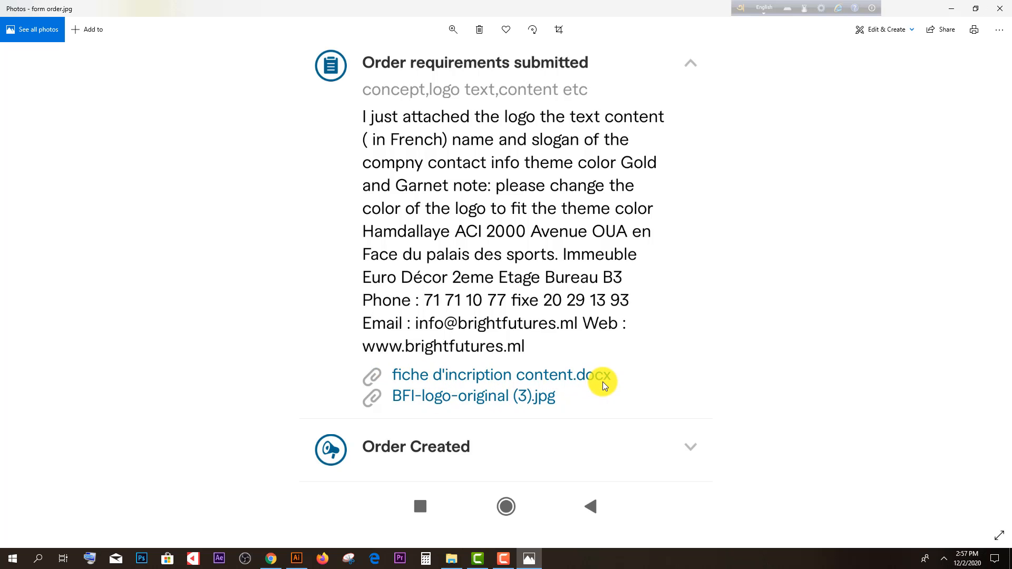
{"action": "left_click", "coordinate": [1000, 9]}
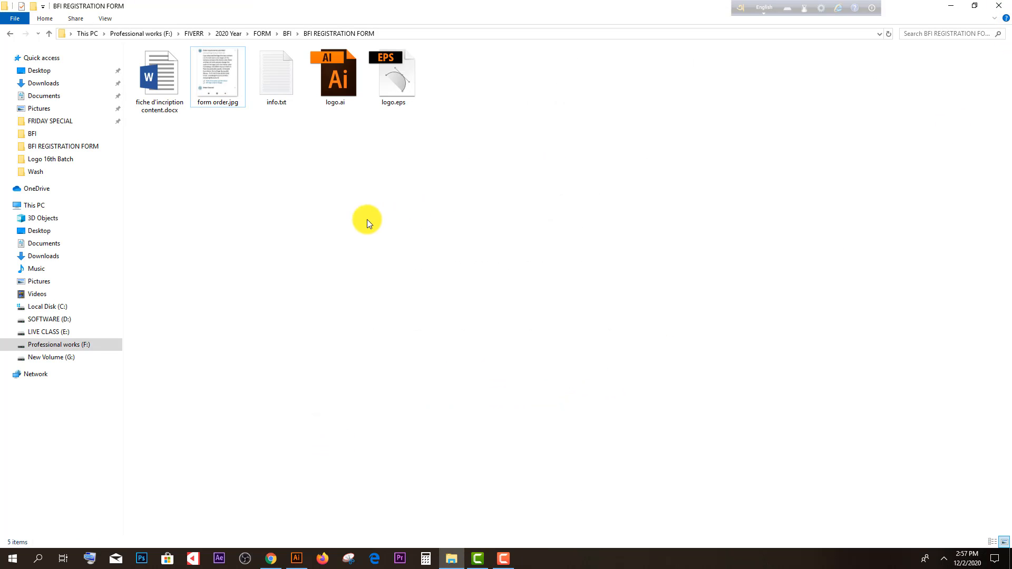
Step: Open fiche d'incription content.docx in Word, look over the form's text and tables, and return to the folder
{"action": "double_click", "coordinate": [164, 82]}
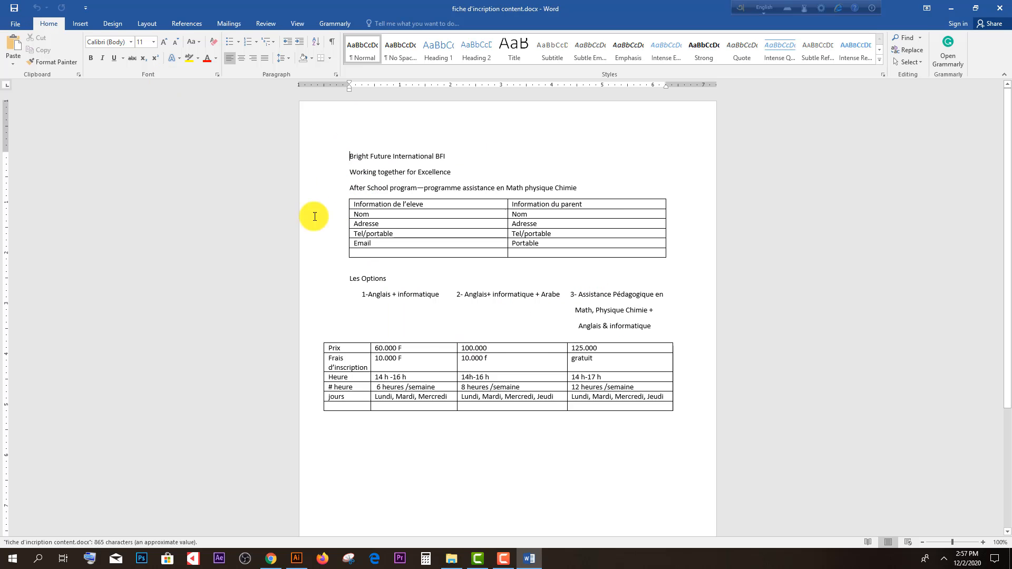
{"action": "left_click", "coordinate": [958, 5]}
{"action": "left_click", "coordinate": [369, 174]}
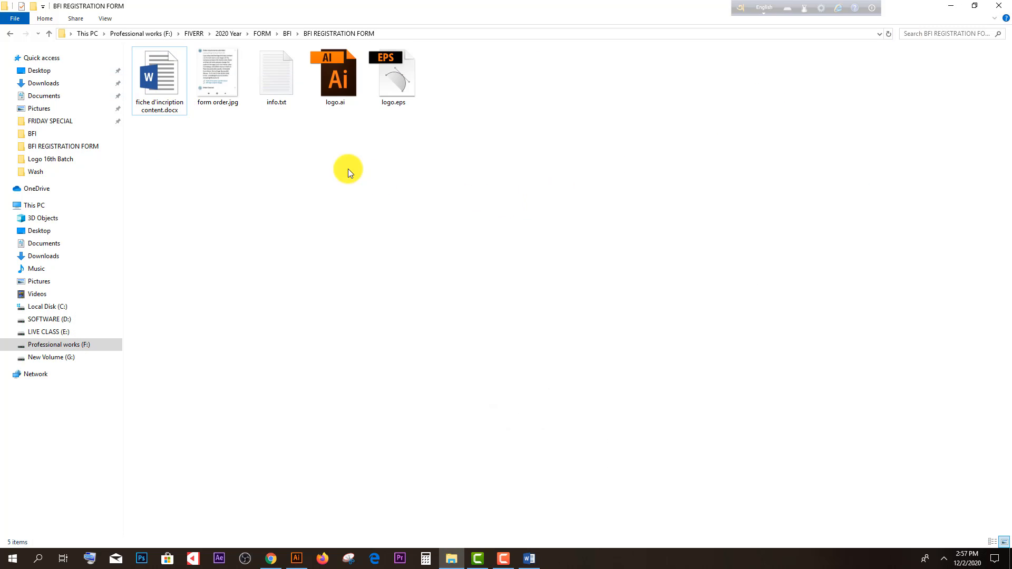
Step: Open logo.ai in Illustrator and inspect the BFI logo artwork by selecting and deselecting it
{"action": "double_click", "coordinate": [323, 92]}
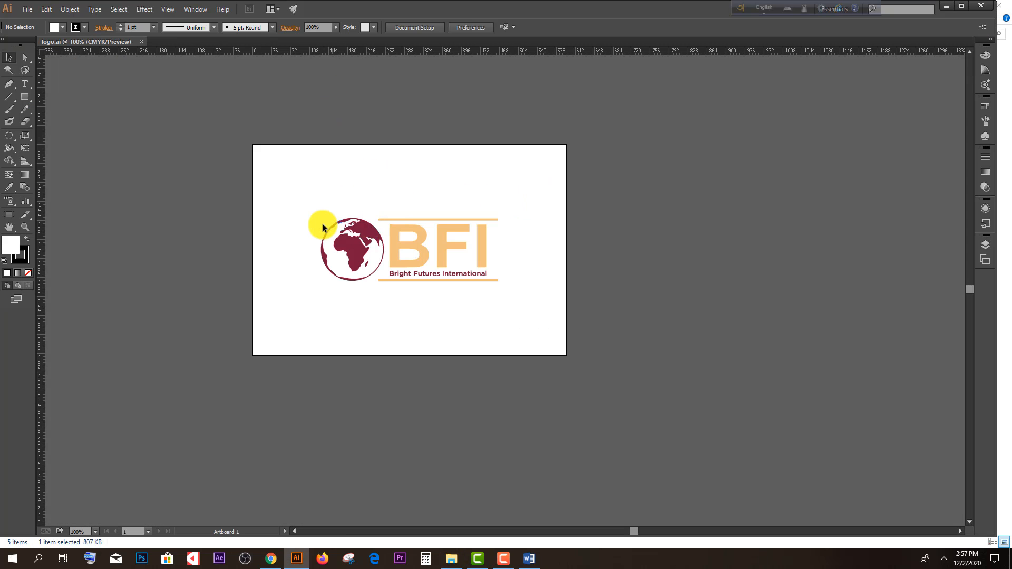
{"action": "left_click_drag", "start_coordinate": [301, 200], "coordinate": [289, 181]}
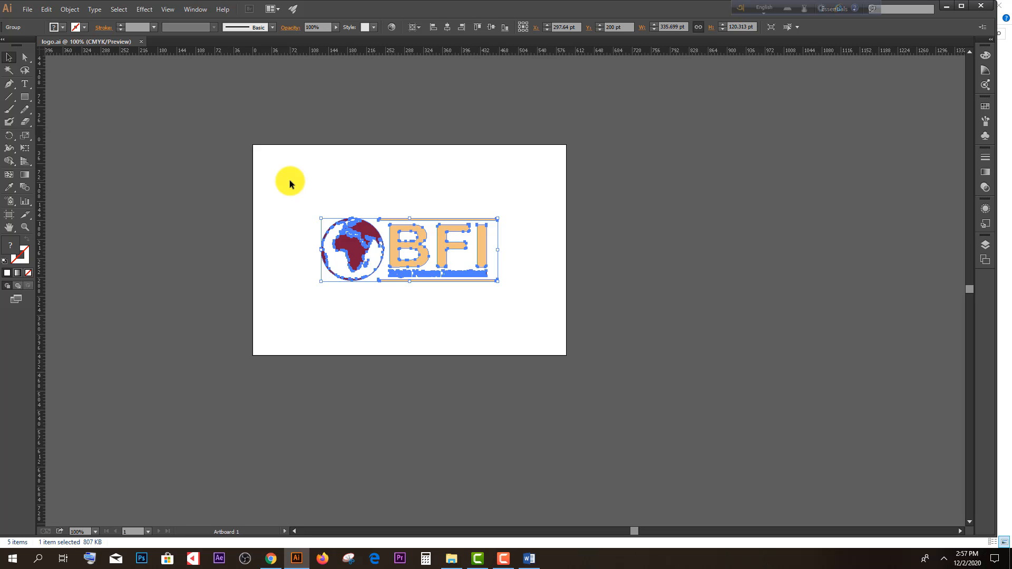
{"action": "left_click", "coordinate": [315, 192]}
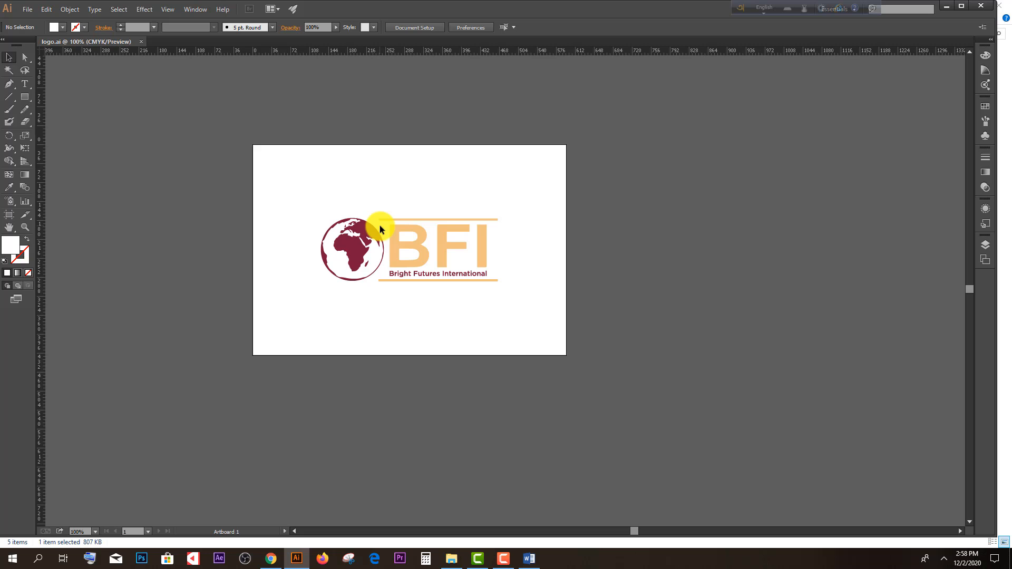
Step: Review the registration form's text and tables in the Word document again and maximize the Illustrator window
{"action": "left_click", "coordinate": [534, 565]}
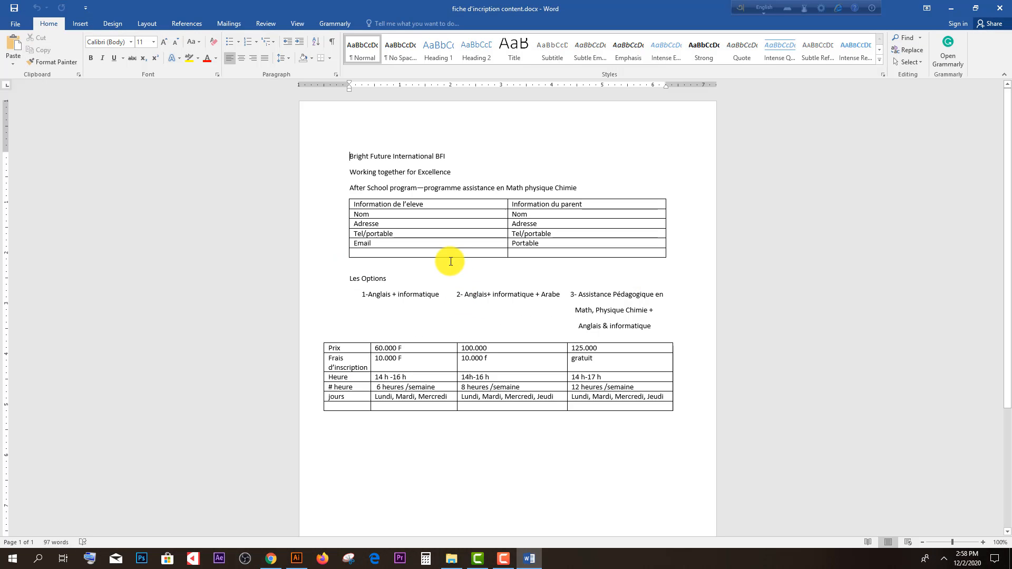
{"action": "left_click", "coordinate": [953, 9]}
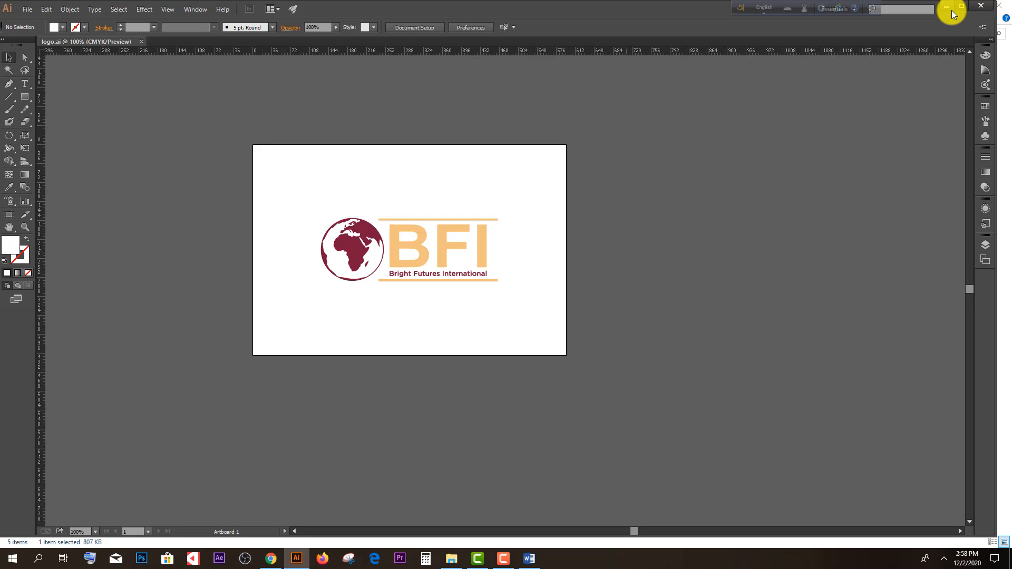
{"action": "left_click", "coordinate": [961, 8]}
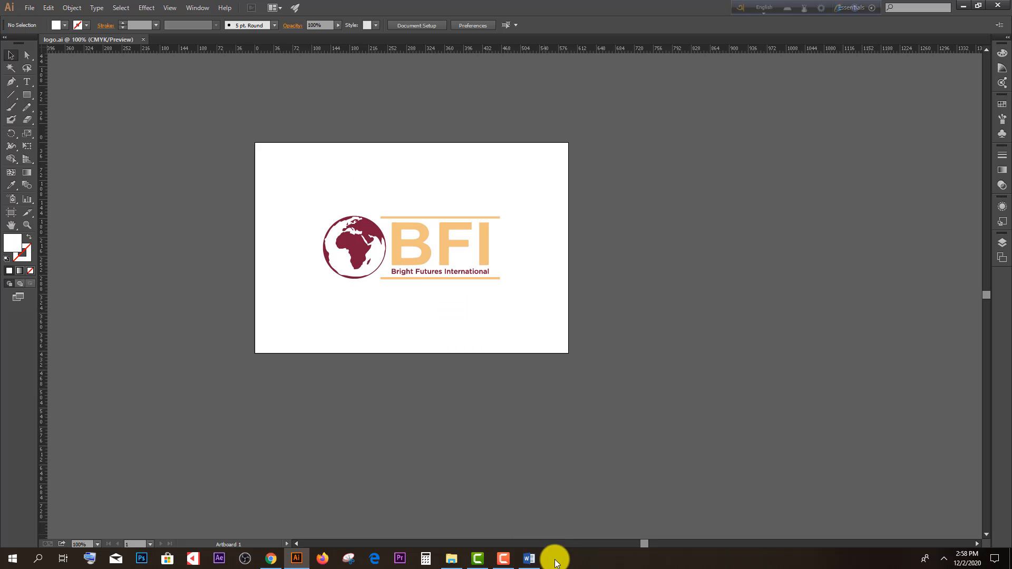
{"action": "left_click", "coordinate": [529, 558]}
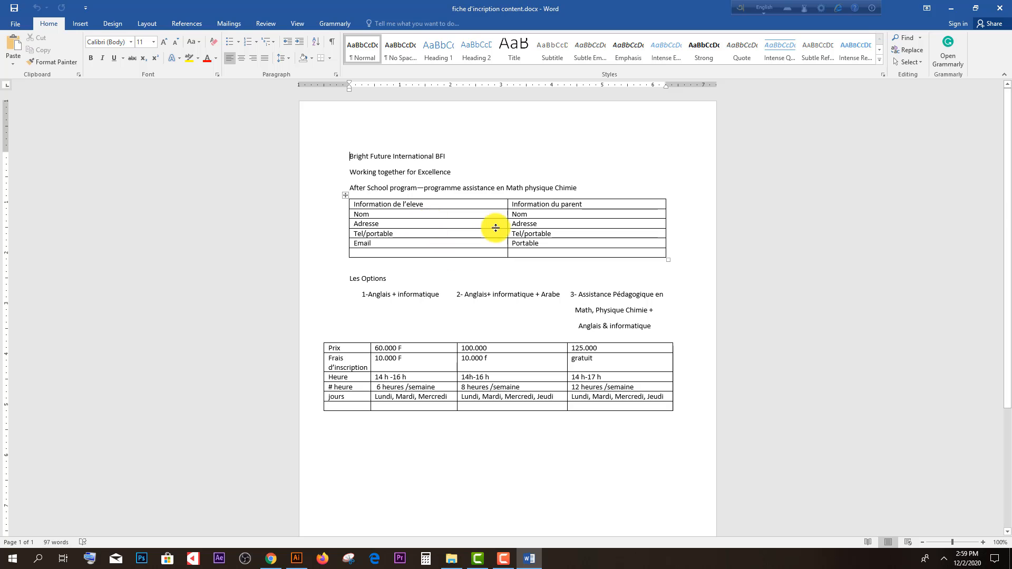
Step: Return to the project folder in File Explorer and check the order requirements in form order.jpg again
{"action": "left_click", "coordinate": [451, 558]}
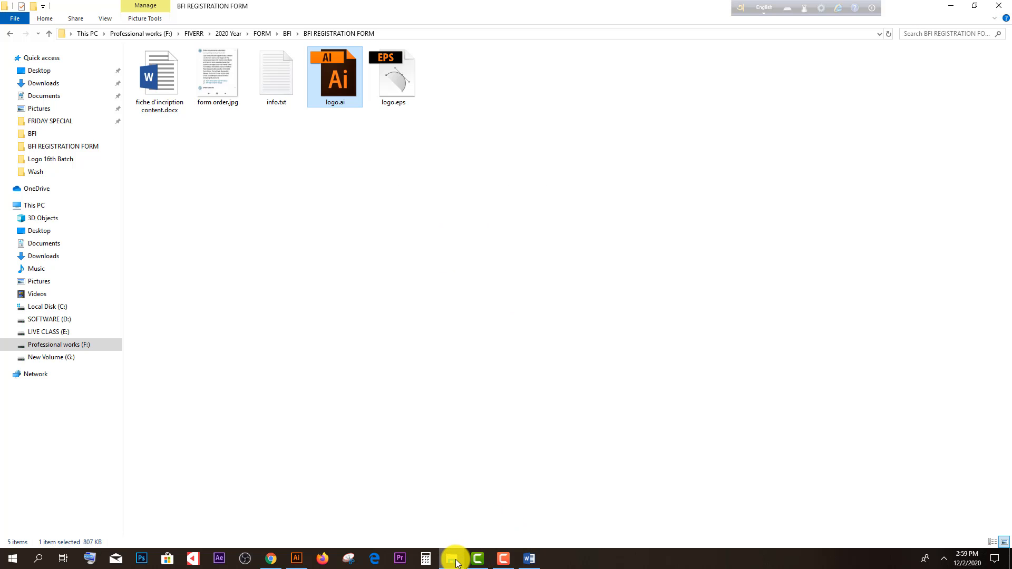
{"action": "left_click", "coordinate": [163, 96]}
{"action": "left_click", "coordinate": [201, 81]}
{"action": "double_click", "coordinate": [201, 80]}
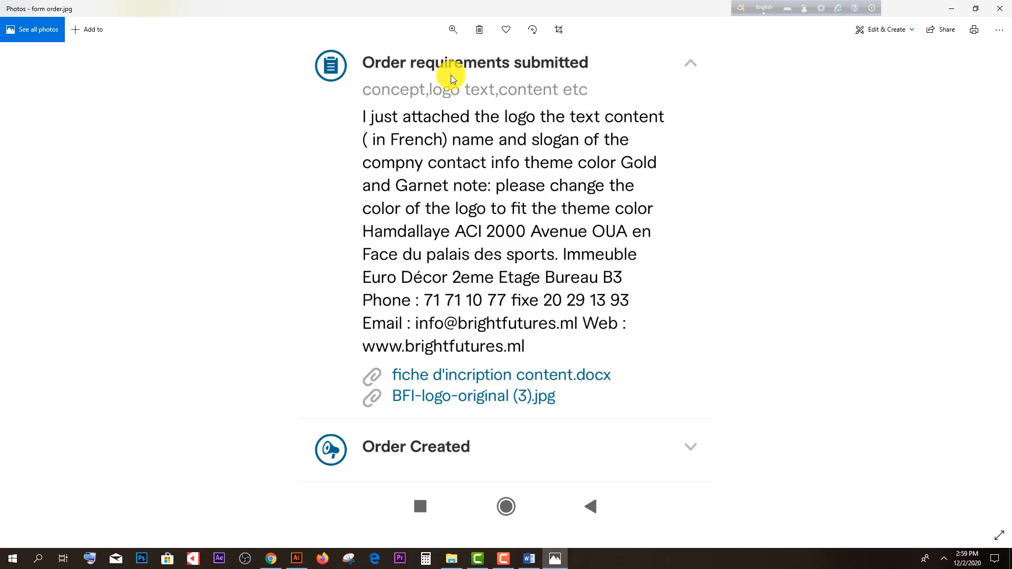
{"action": "left_click", "coordinate": [1001, 9]}
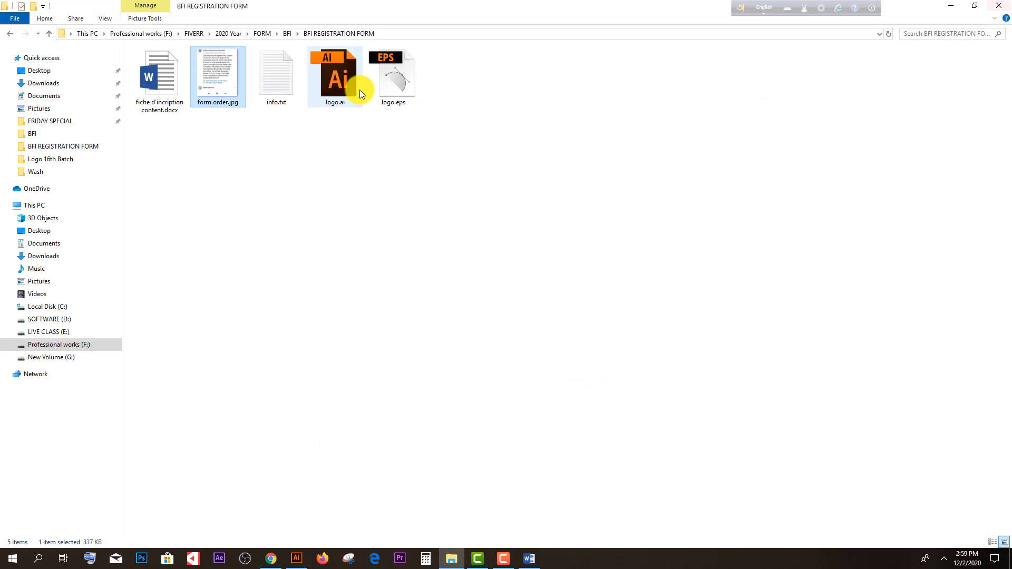
Step: Open info.txt, examine the theme color note and contact details, and switch back to logo.ai in Illustrator
{"action": "double_click", "coordinate": [295, 87]}
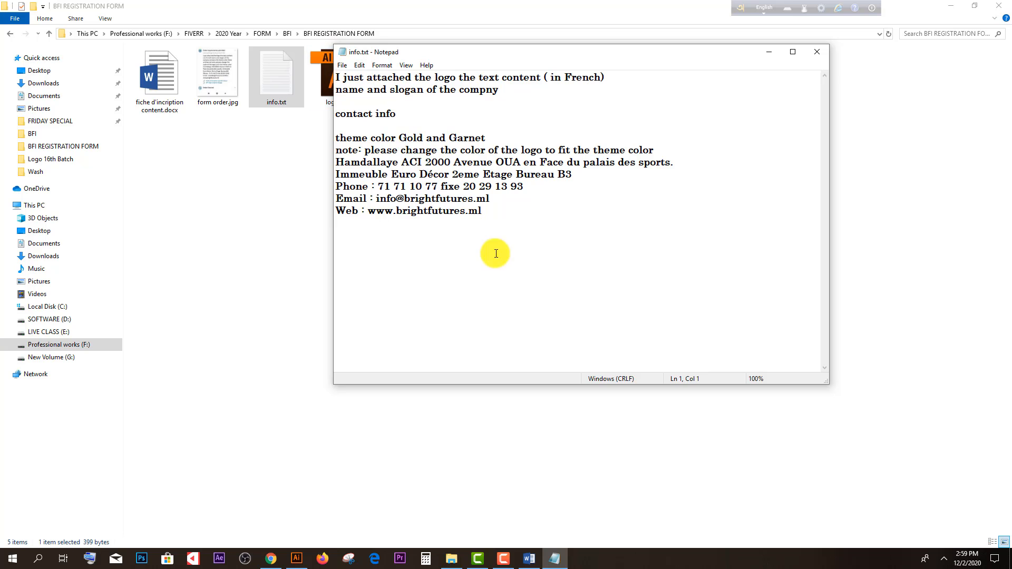
{"action": "left_click_drag", "start_coordinate": [528, 230], "coordinate": [306, 103]}
{"action": "left_click", "coordinate": [527, 216]}
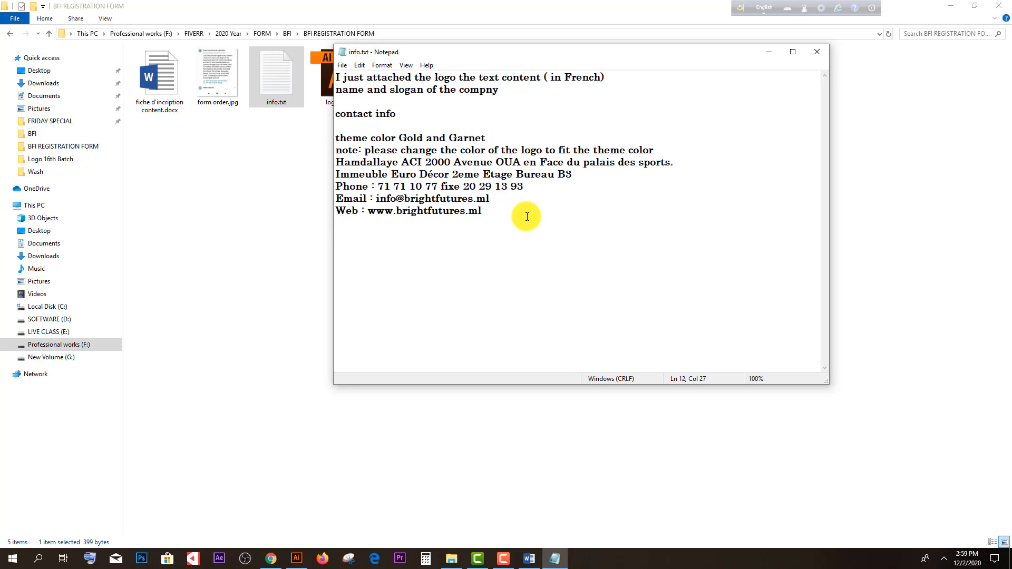
{"action": "left_click_drag", "start_coordinate": [341, 163], "coordinate": [560, 189]}
{"action": "left_click", "coordinate": [560, 199]}
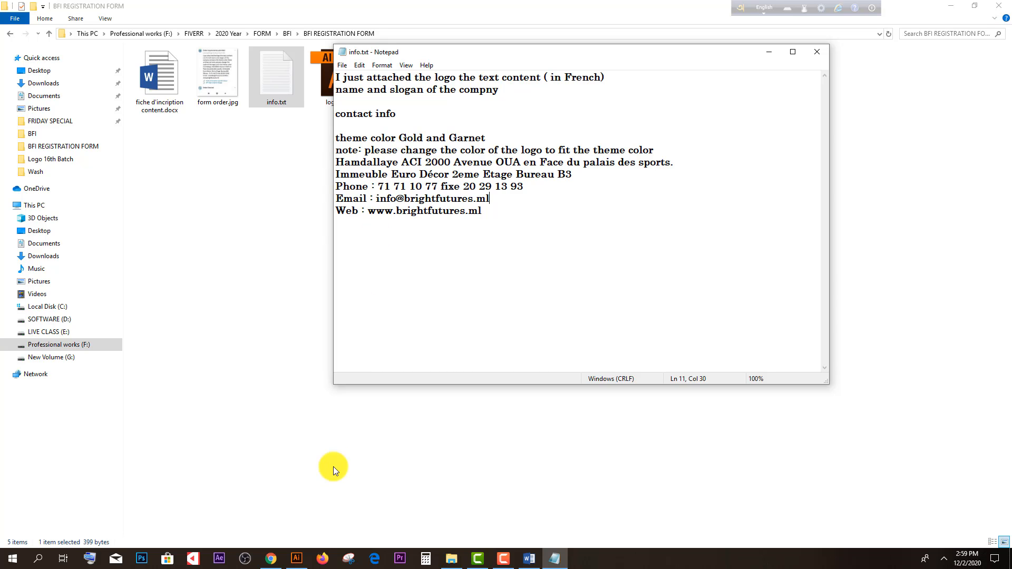
{"action": "left_click", "coordinate": [300, 557]}
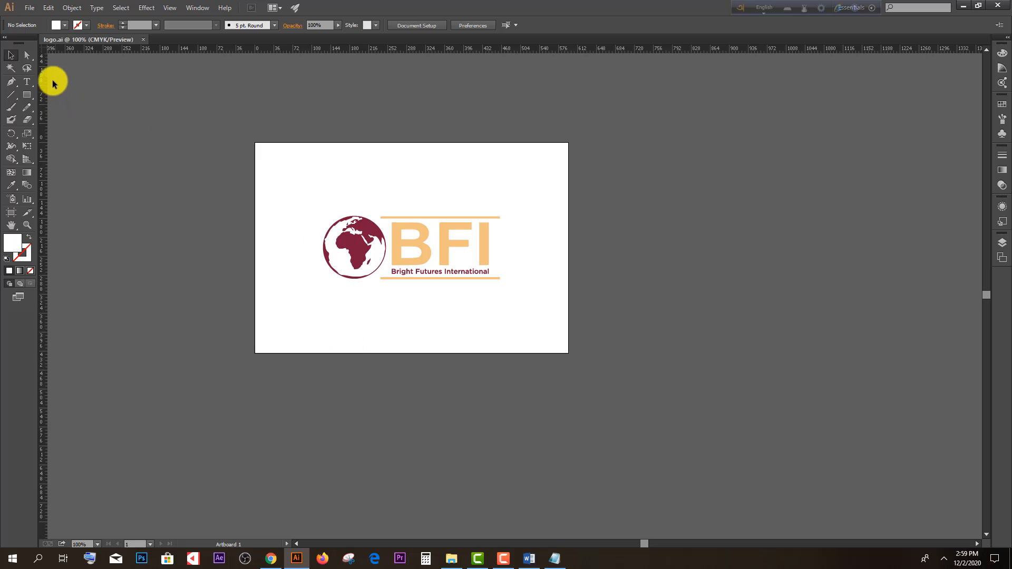
Step: Create a new document with the Print profile and A4 page size
{"action": "left_click", "coordinate": [29, 8]}
{"action": "left_click", "coordinate": [39, 19]}
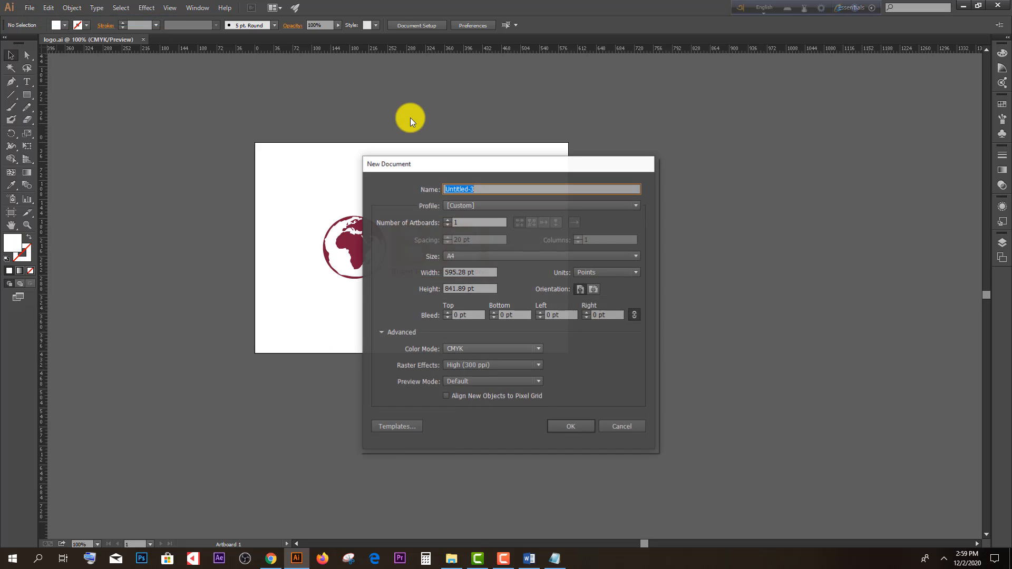
{"action": "left_click", "coordinate": [455, 205]}
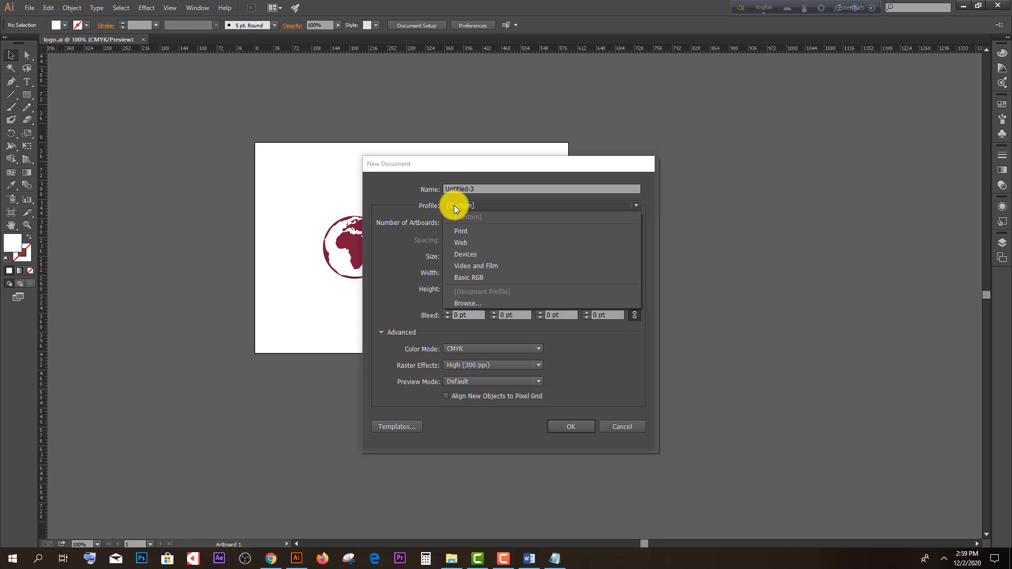
{"action": "left_click", "coordinate": [479, 232]}
{"action": "left_click", "coordinate": [464, 255]}
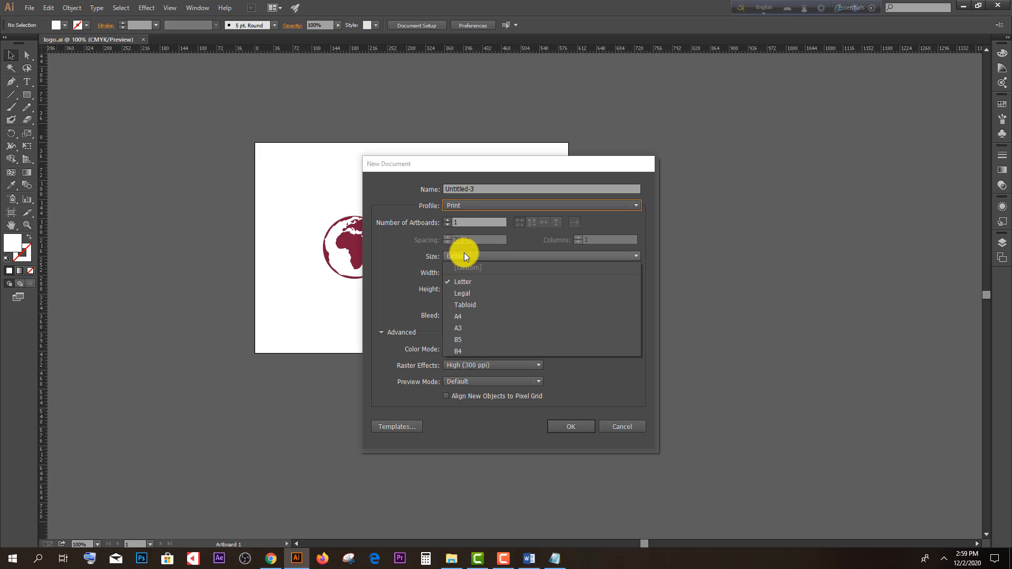
{"action": "left_click", "coordinate": [467, 319]}
{"action": "left_click", "coordinate": [581, 427]}
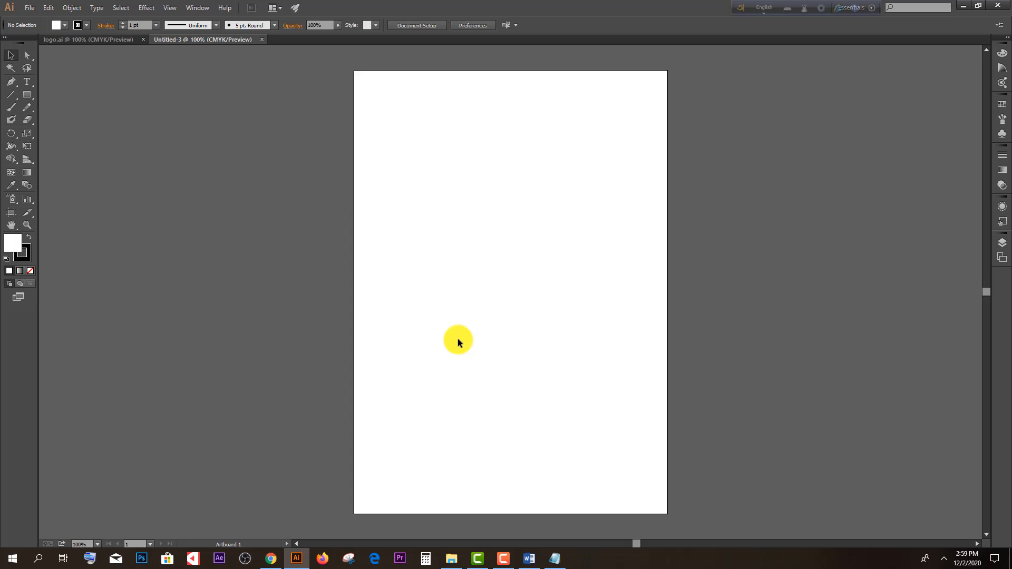
Step: Draw a rectangle covering the entire A4 artboard, about 595 by 842 pt
{"action": "left_click", "coordinate": [23, 95]}
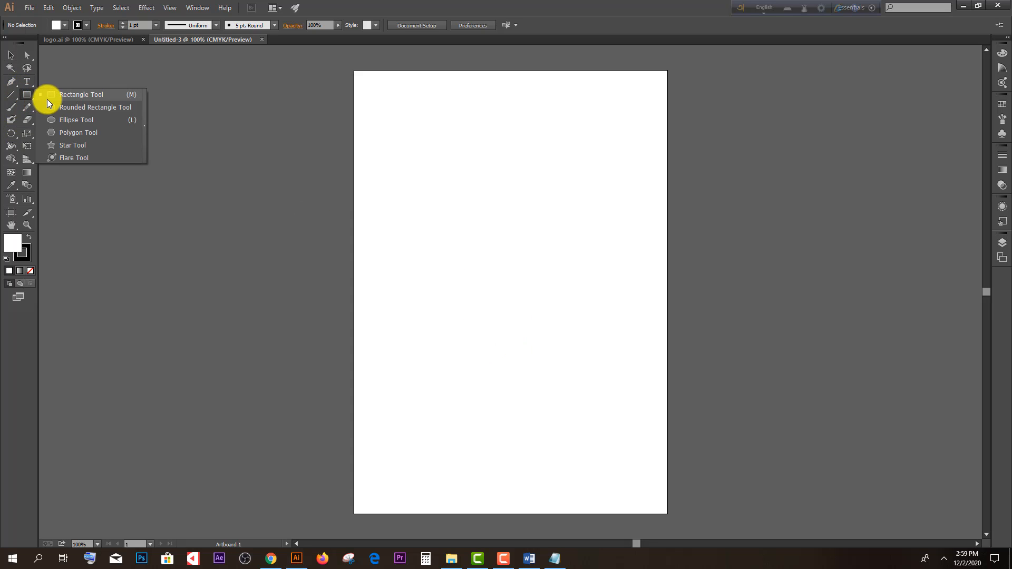
{"action": "left_click", "coordinate": [53, 95]}
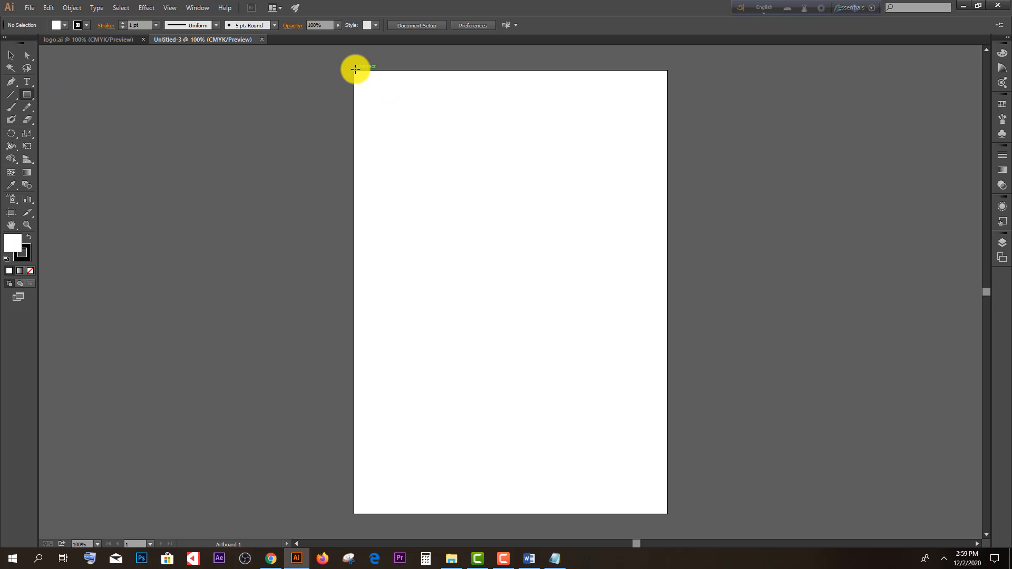
{"action": "left_click_drag", "start_coordinate": [354, 69], "coordinate": [666, 514]}
{"action": "left_click", "coordinate": [11, 55]}
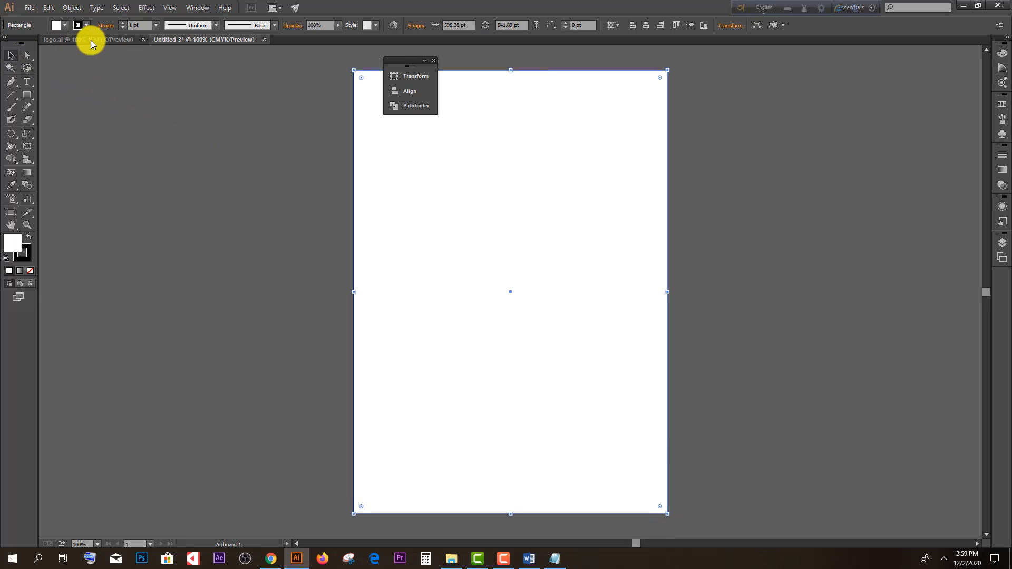
Step: Remove the page rectangle's stroke and fill it with a very light gray swatch
{"action": "left_click", "coordinate": [122, 28]}
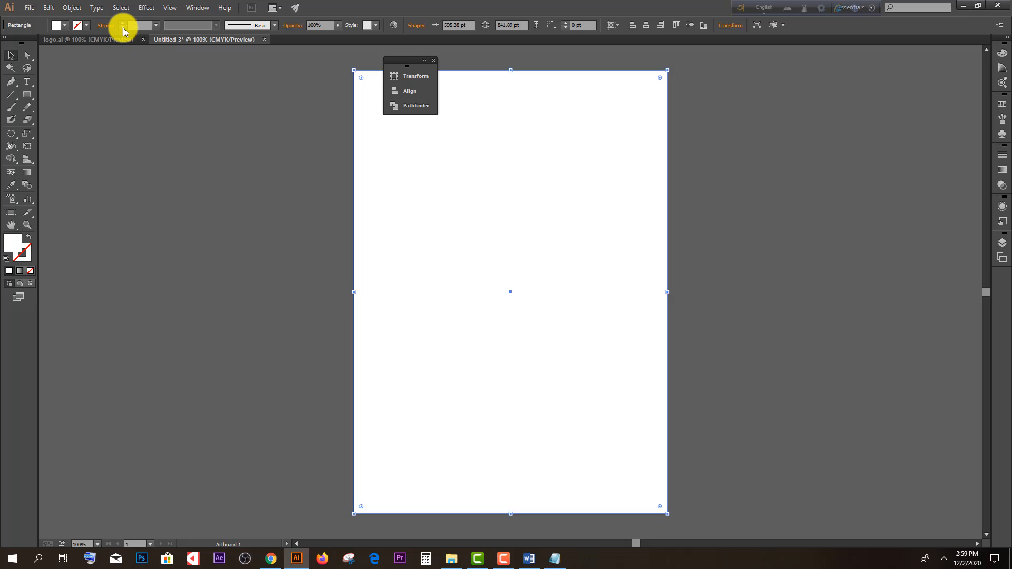
{"action": "left_click", "coordinate": [78, 26]}
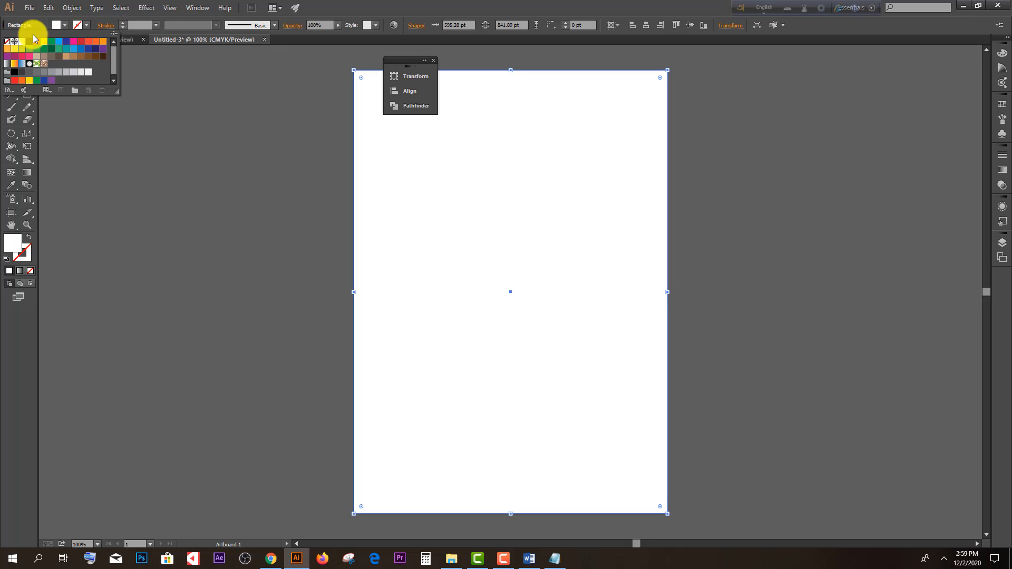
{"action": "left_click", "coordinate": [56, 25]}
{"action": "left_click", "coordinate": [56, 25]}
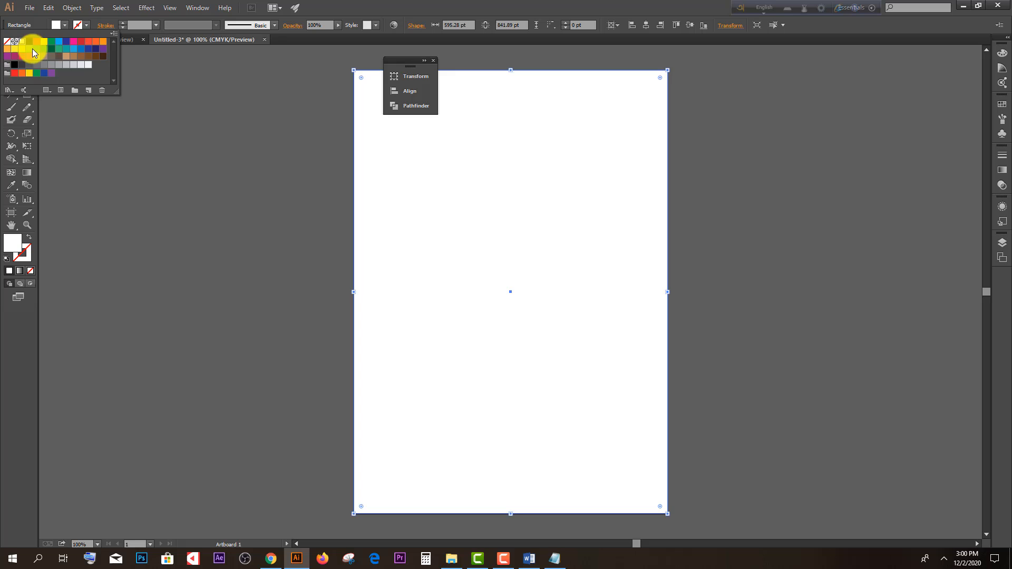
{"action": "left_click", "coordinate": [81, 64]}
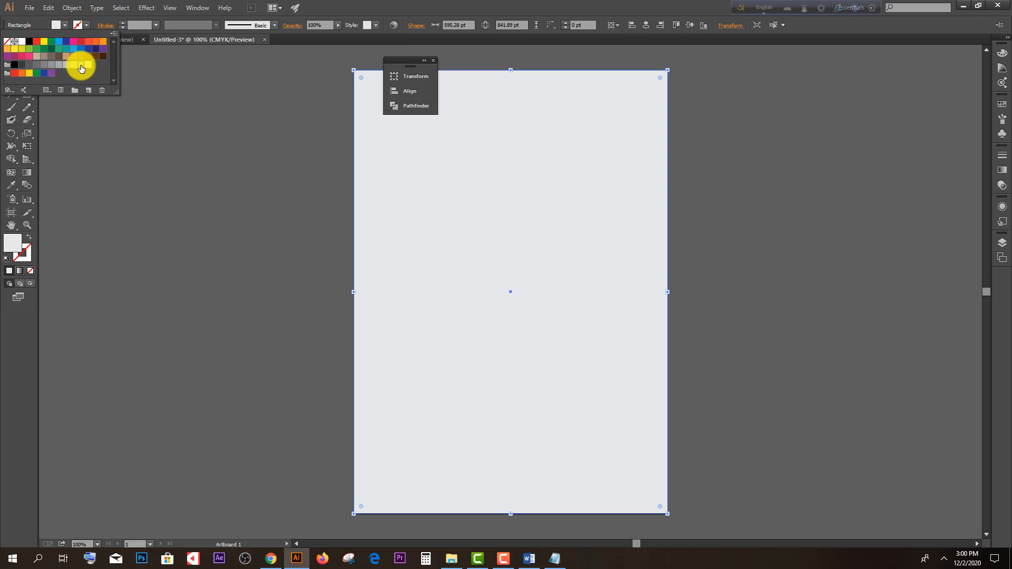
{"action": "left_click", "coordinate": [197, 177]}
{"action": "left_click", "coordinate": [486, 216]}
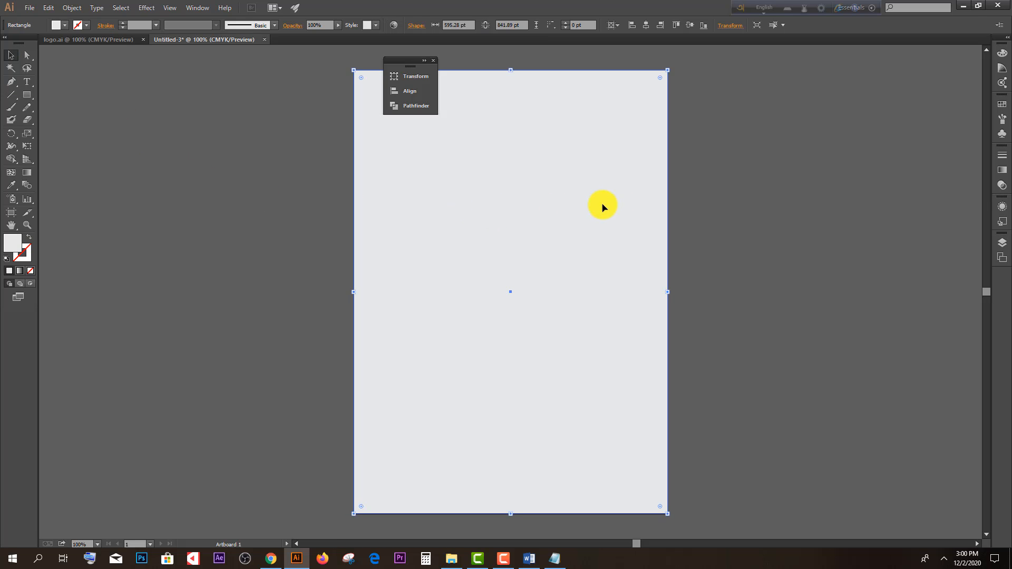
Step: Shrink the gray rectangle around its center to about 565 by 799 pt, leaving a white margin around the page
{"action": "scroll", "coordinate": [651, 194], "scroll_direction": "up", "scroll_amount": 3}
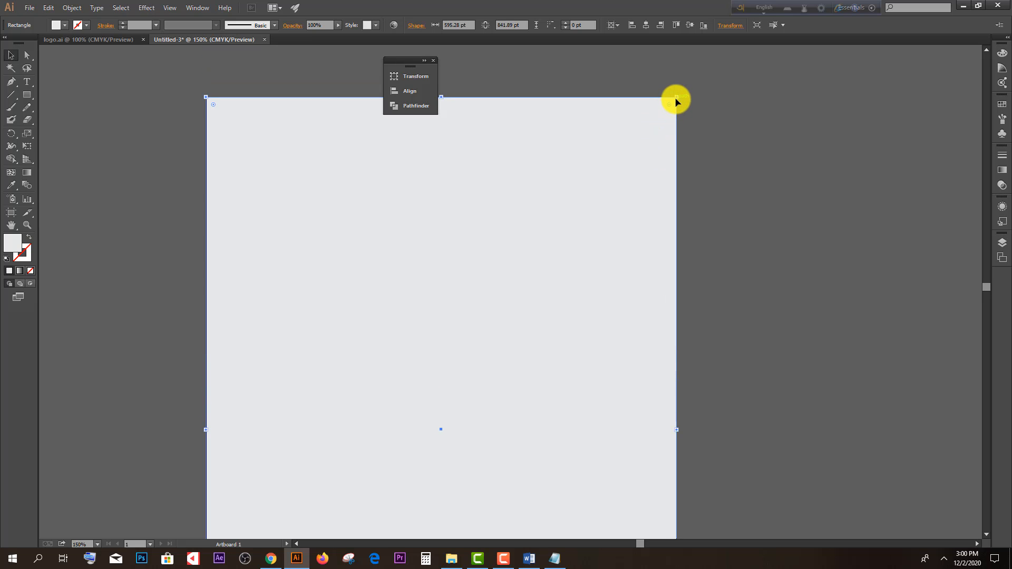
{"action": "left_click_drag", "start_coordinate": [677, 98], "coordinate": [666, 114]}
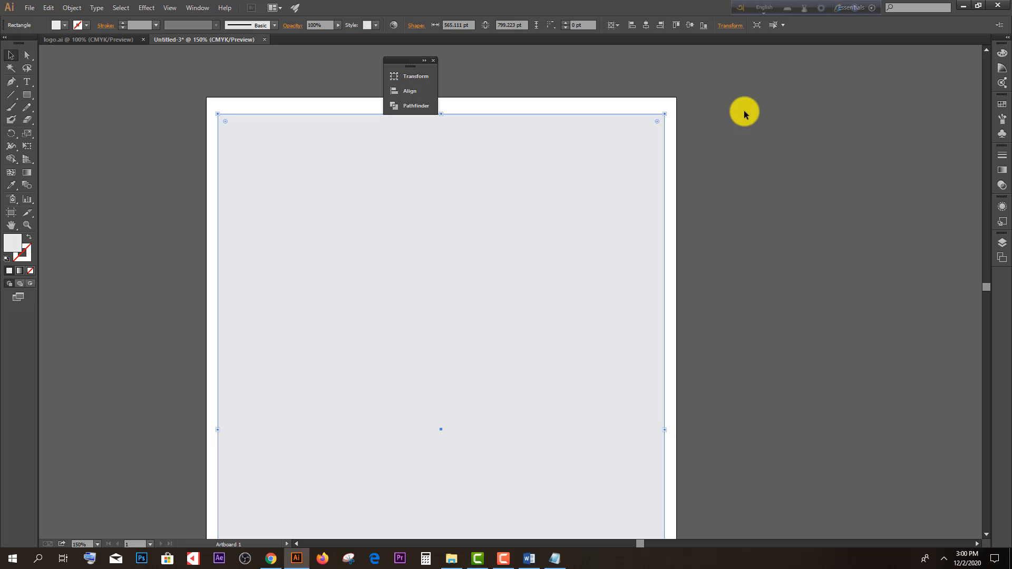
{"action": "left_click", "coordinate": [744, 110]}
{"action": "scroll", "coordinate": [745, 109], "scroll_direction": "down", "scroll_amount": 2}
{"action": "left_click", "coordinate": [560, 129]}
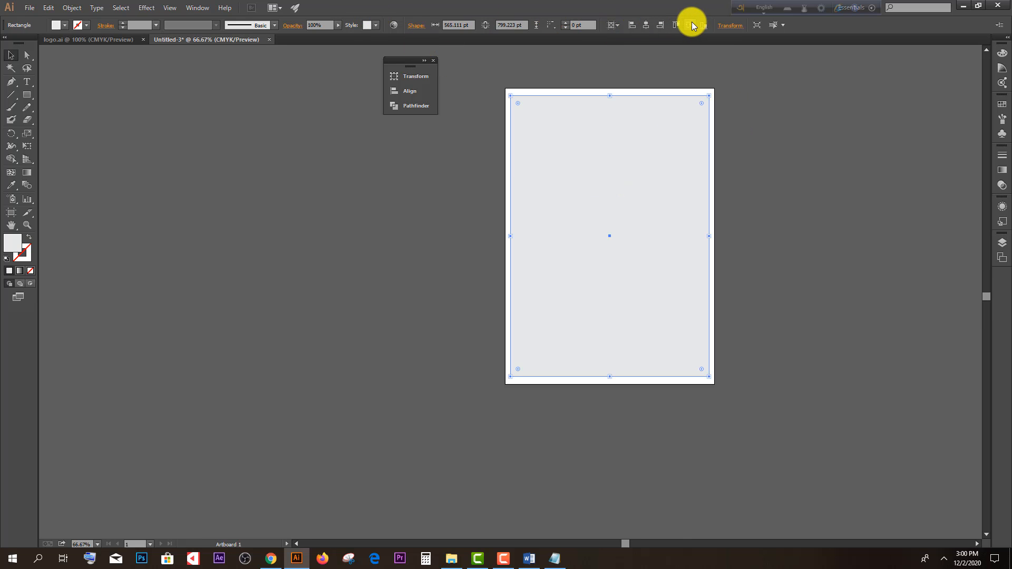
{"action": "left_click", "coordinate": [745, 94]}
{"action": "left_click", "coordinate": [646, 206]}
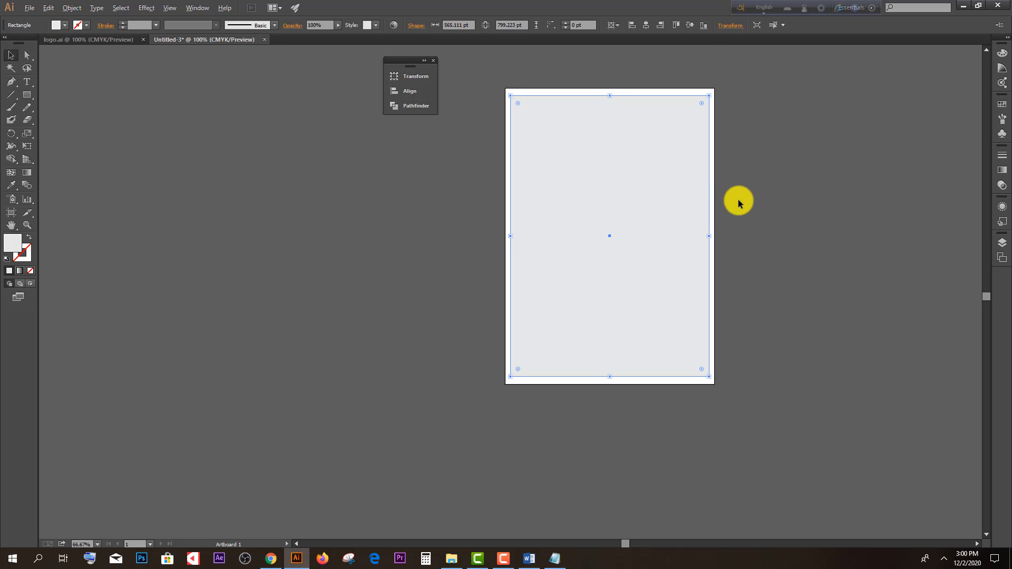
Step: Stretch the gray rectangle vertically from its center to about 816 pt high to even out the page margins
{"action": "scroll", "coordinate": [738, 201], "scroll_direction": "up", "scroll_amount": 1}
{"action": "scroll", "coordinate": [705, 248], "scroll_direction": "up", "scroll_amount": 2}
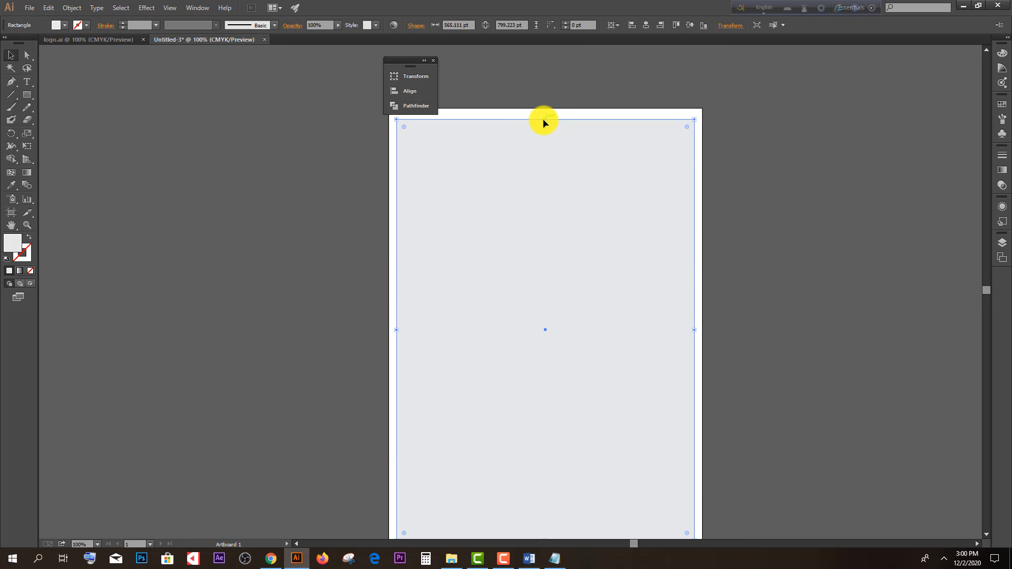
{"action": "scroll", "coordinate": [547, 118], "scroll_direction": "up", "scroll_amount": 2}
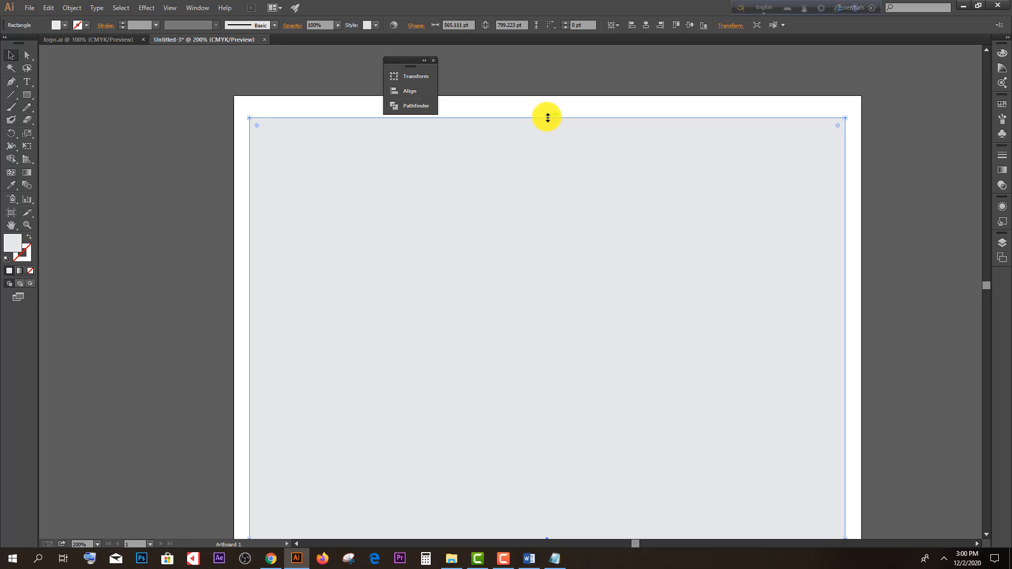
{"action": "left_click_drag", "start_coordinate": [547, 118], "coordinate": [548, 109]}
{"action": "scroll", "coordinate": [629, 109], "scroll_direction": "down", "scroll_amount": 3}
{"action": "left_click", "coordinate": [810, 144]}
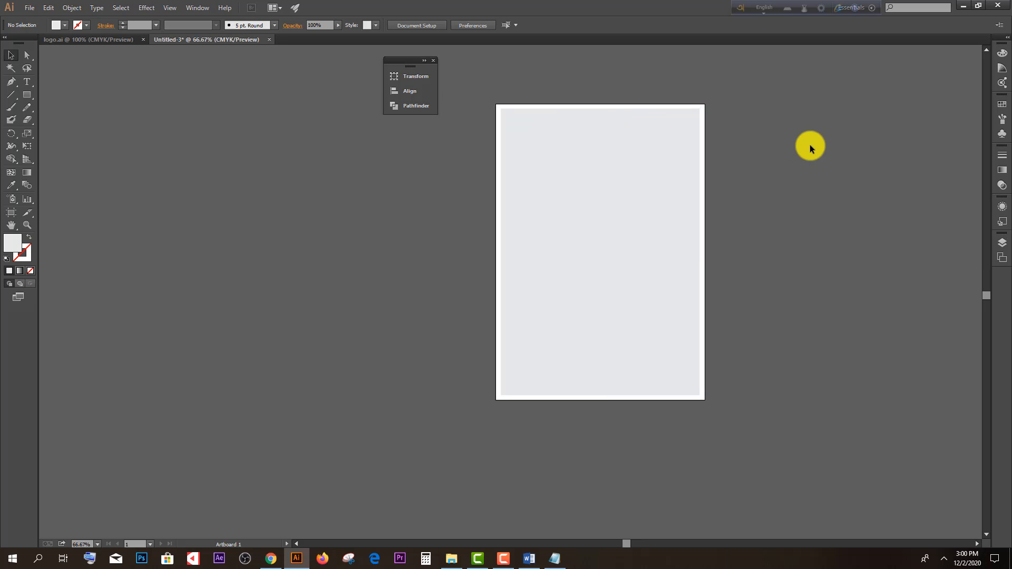
{"action": "left_click", "coordinate": [650, 201]}
{"action": "left_click", "coordinate": [430, 204]}
Step: Lock the gray background rectangle and check that it can no longer be selected or moved
{"action": "scroll", "coordinate": [661, 197], "scroll_direction": "up", "scroll_amount": 3}
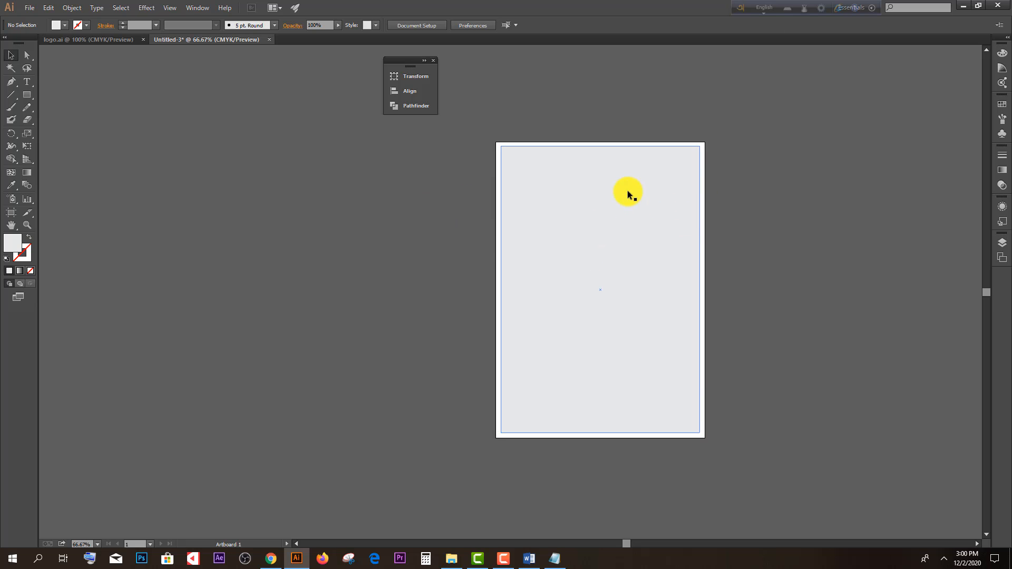
{"action": "left_click", "coordinate": [587, 328]}
{"action": "scroll", "coordinate": [246, 256], "scroll_direction": "down", "scroll_amount": 1}
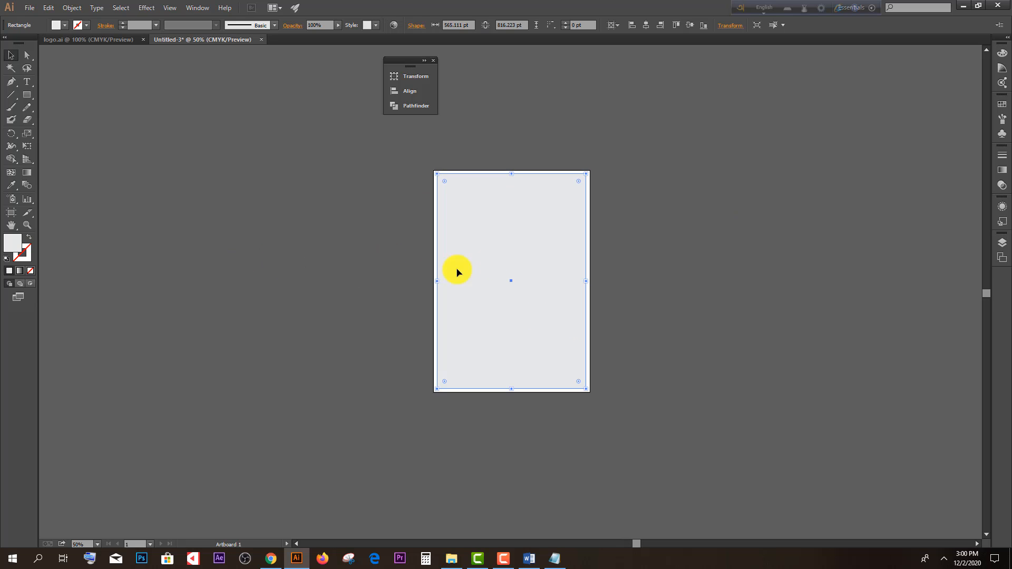
{"action": "left_click", "coordinate": [301, 242]}
{"action": "left_click", "coordinate": [501, 253]}
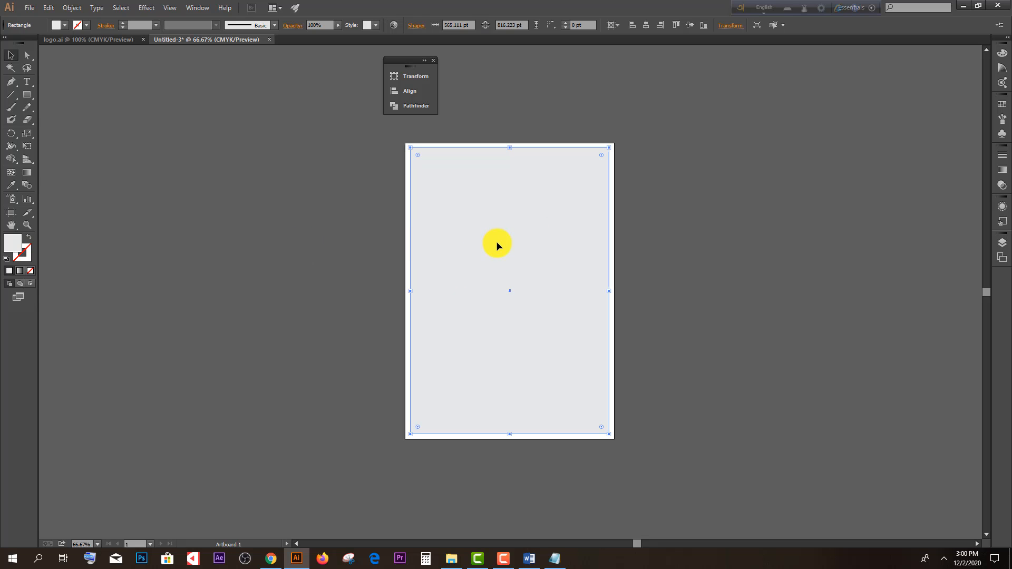
{"action": "key", "text": "ctrl+2"}
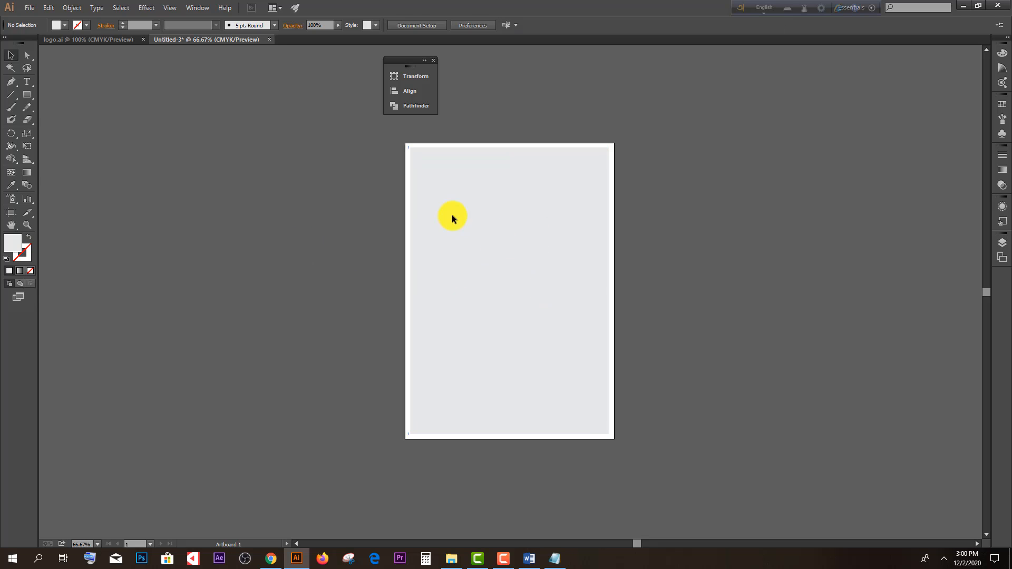
{"action": "left_click_drag", "start_coordinate": [460, 223], "coordinate": [527, 294]}
{"action": "left_click_drag", "start_coordinate": [488, 233], "coordinate": [559, 319]}
{"action": "left_click_drag", "start_coordinate": [477, 182], "coordinate": [631, 299]}
Step: Copy the BFI logo from logo.ai into the form document, scaled to about 88 pt wide near the page's upper-left corner
{"action": "scroll", "coordinate": [719, 215], "scroll_direction": "up", "scroll_amount": 1}
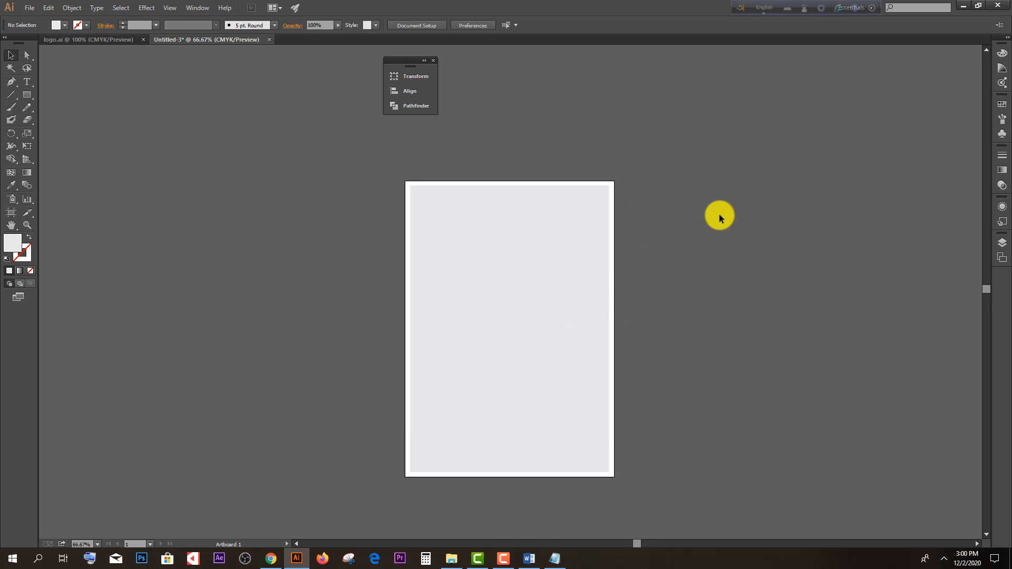
{"action": "scroll", "coordinate": [719, 215], "scroll_direction": "up", "scroll_amount": 1}
{"action": "scroll", "coordinate": [515, 210], "scroll_direction": "down", "scroll_amount": 1}
{"action": "left_click", "coordinate": [125, 39]}
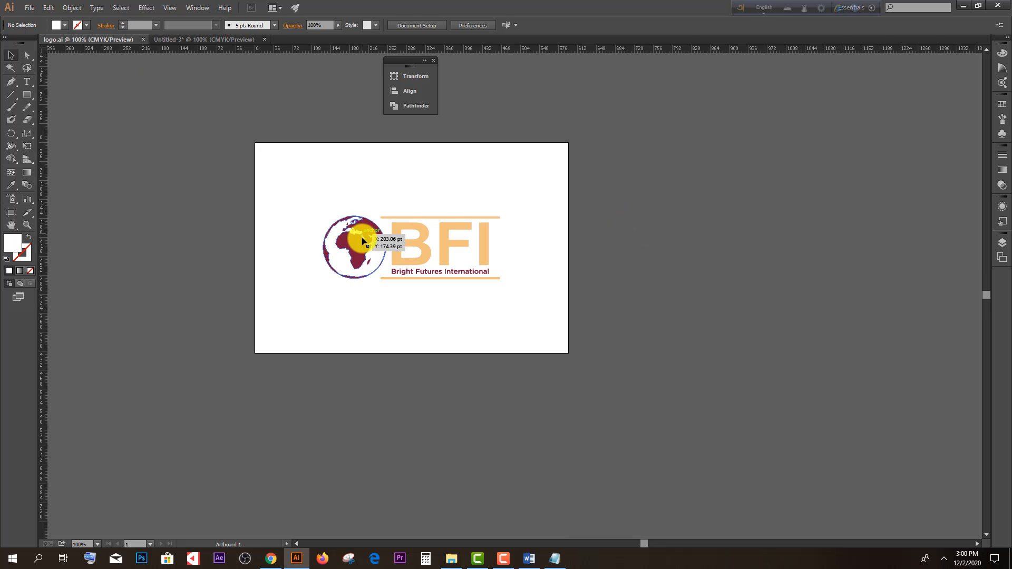
{"action": "left_click_drag", "start_coordinate": [362, 241], "coordinate": [305, 169]}
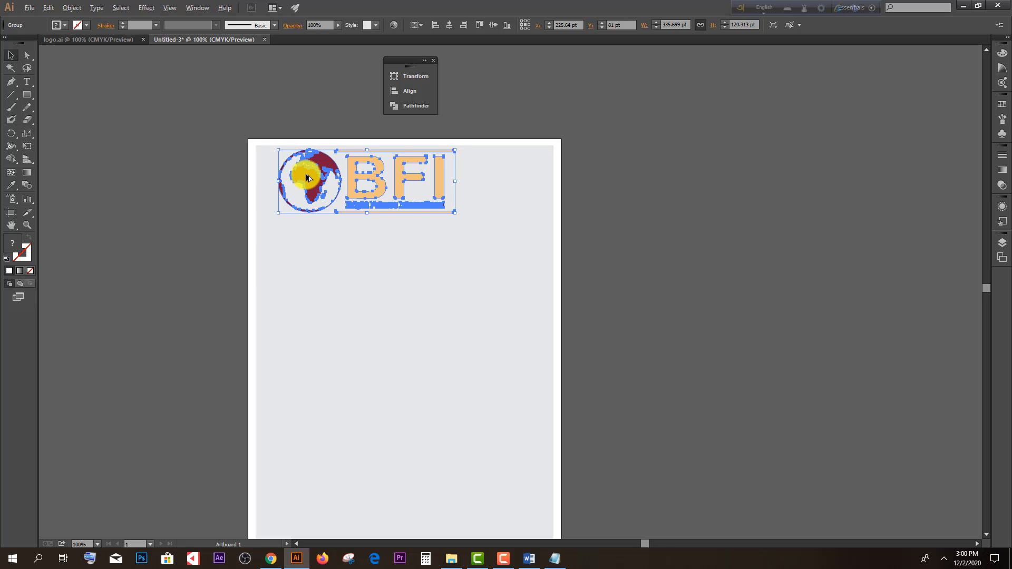
{"action": "scroll", "coordinate": [305, 171], "scroll_direction": "up", "scroll_amount": 1}
{"action": "scroll", "coordinate": [305, 174], "scroll_direction": "up", "scroll_amount": 2}
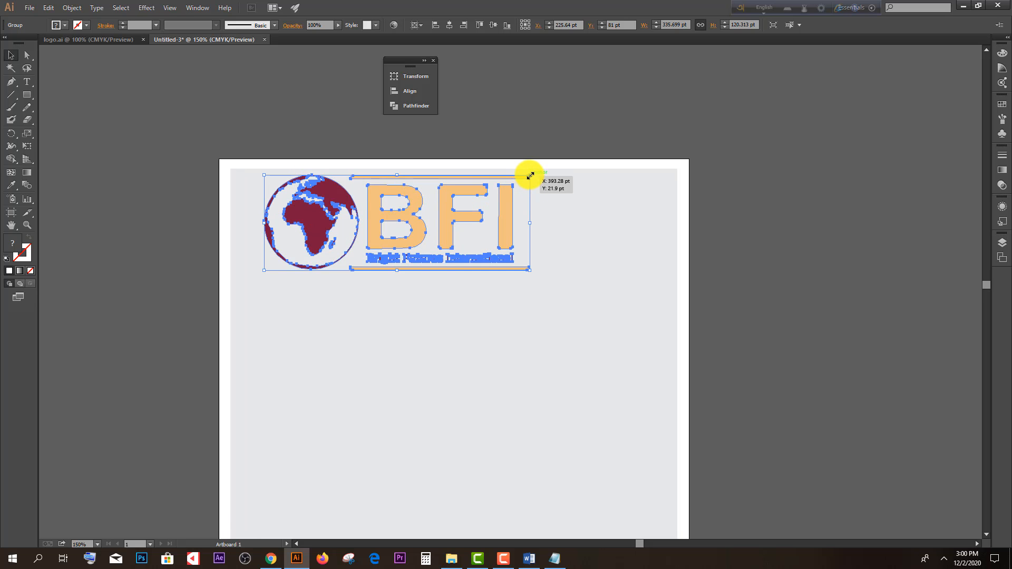
{"action": "left_click_drag", "start_coordinate": [529, 175], "coordinate": [255, 208]}
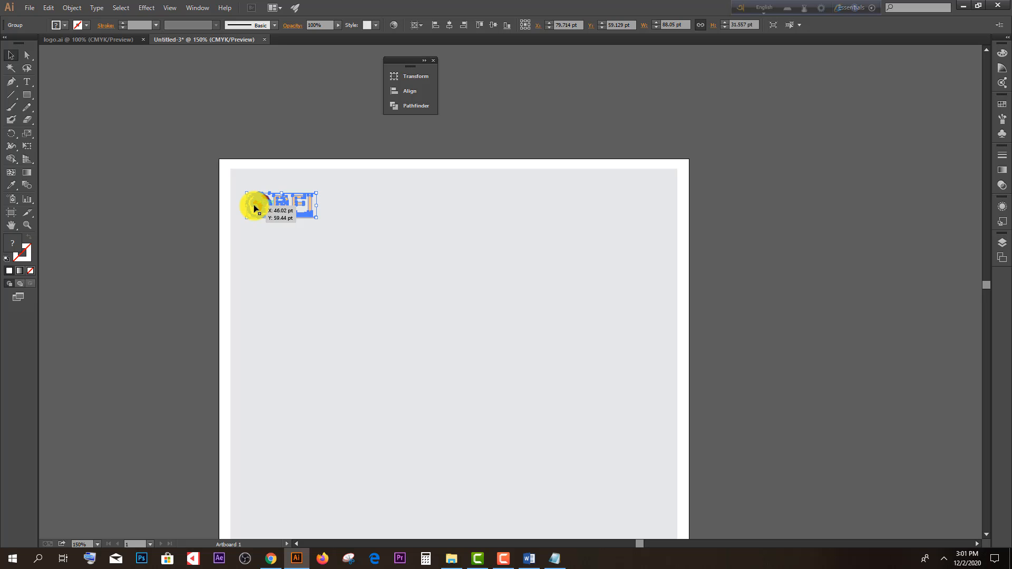
{"action": "left_click", "coordinate": [341, 285]}
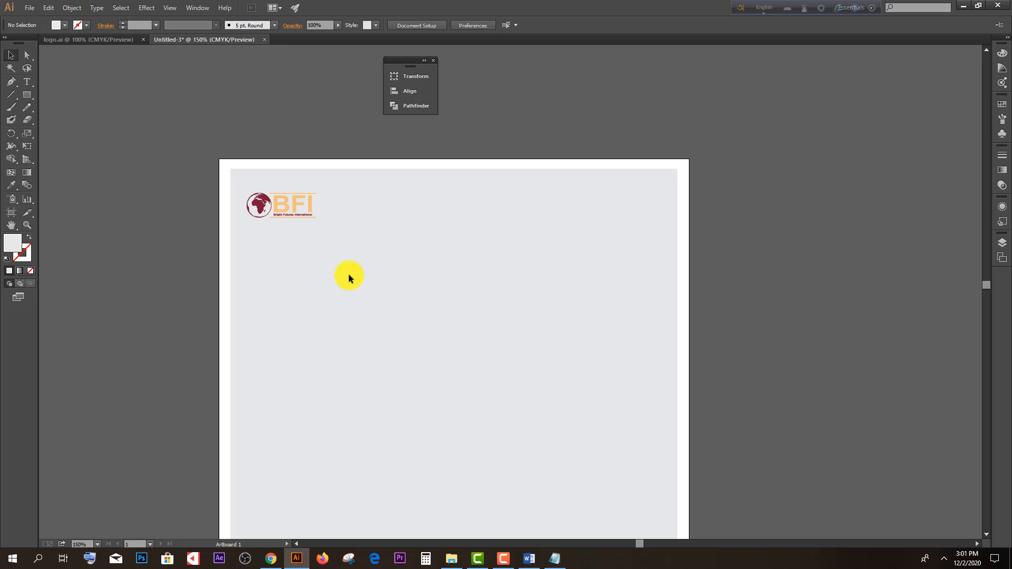
Step: Draw a dark gray divider bar about 565 by 4 pt across the gray background, just below the logo
{"action": "scroll", "coordinate": [270, 260], "scroll_direction": "down", "scroll_amount": 1}
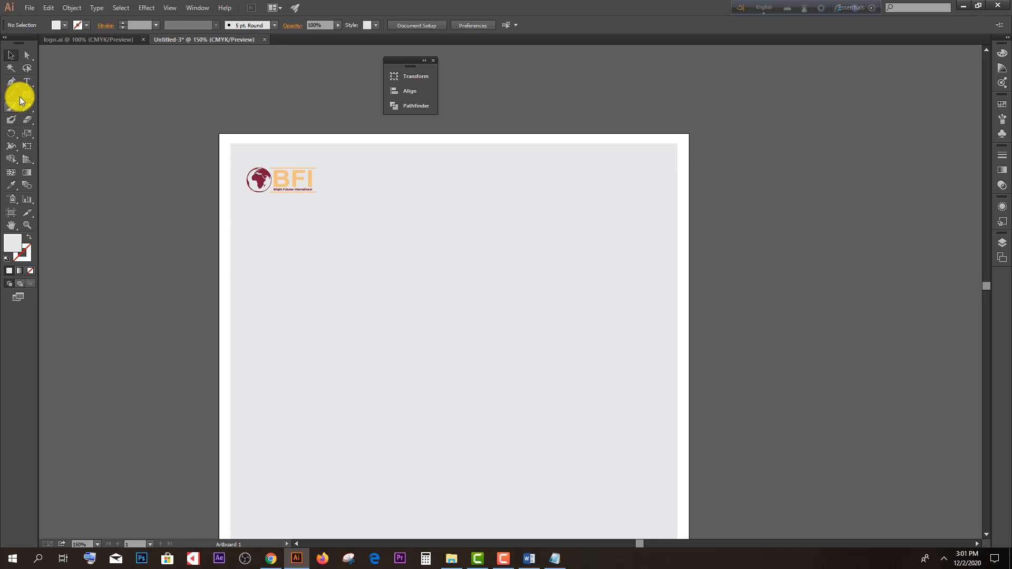
{"action": "left_click_drag", "start_coordinate": [27, 94], "coordinate": [60, 93]}
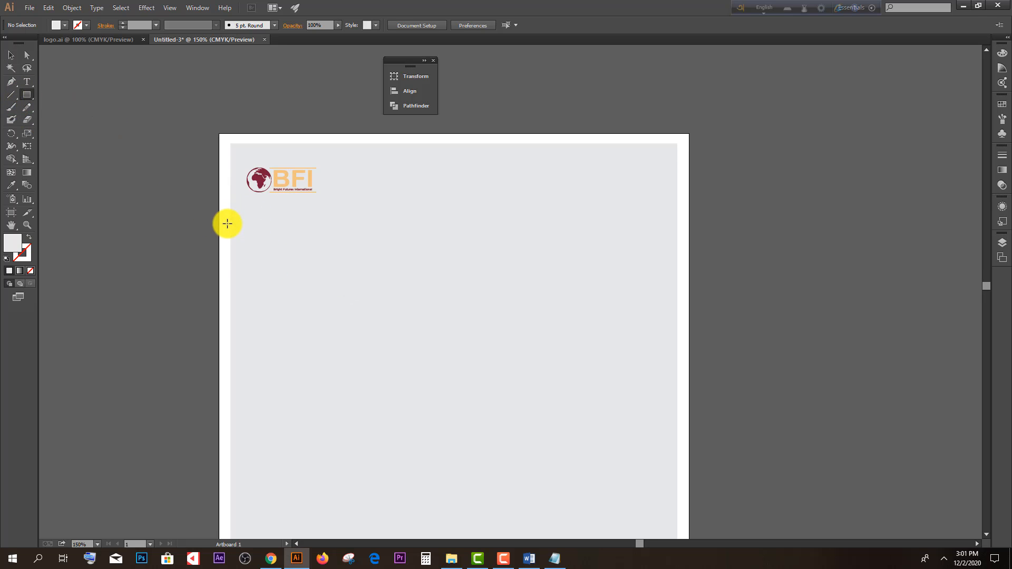
{"action": "left_click_drag", "start_coordinate": [230, 220], "coordinate": [680, 223]}
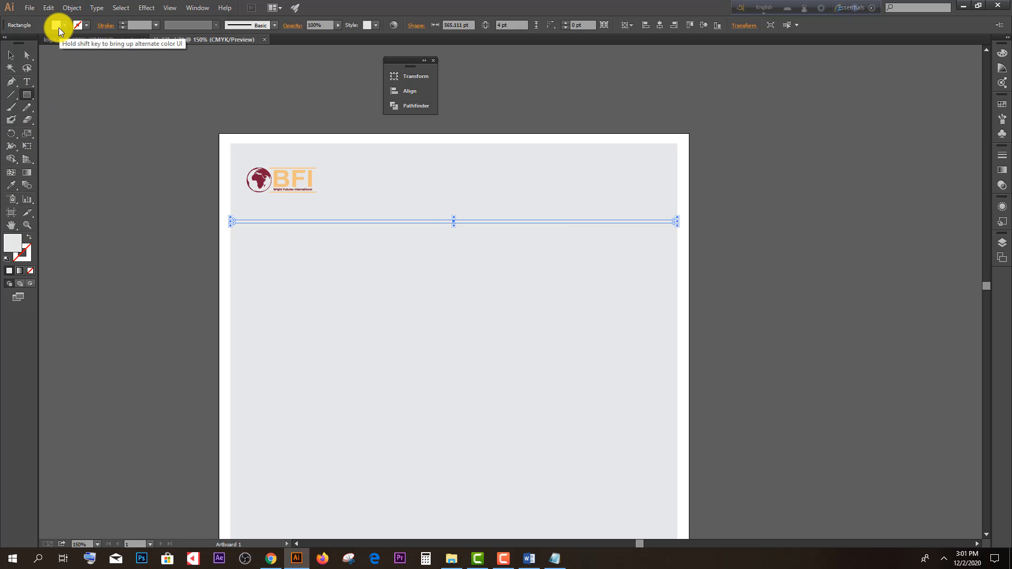
{"action": "left_click", "coordinate": [58, 26]}
{"action": "left_click", "coordinate": [44, 73]}
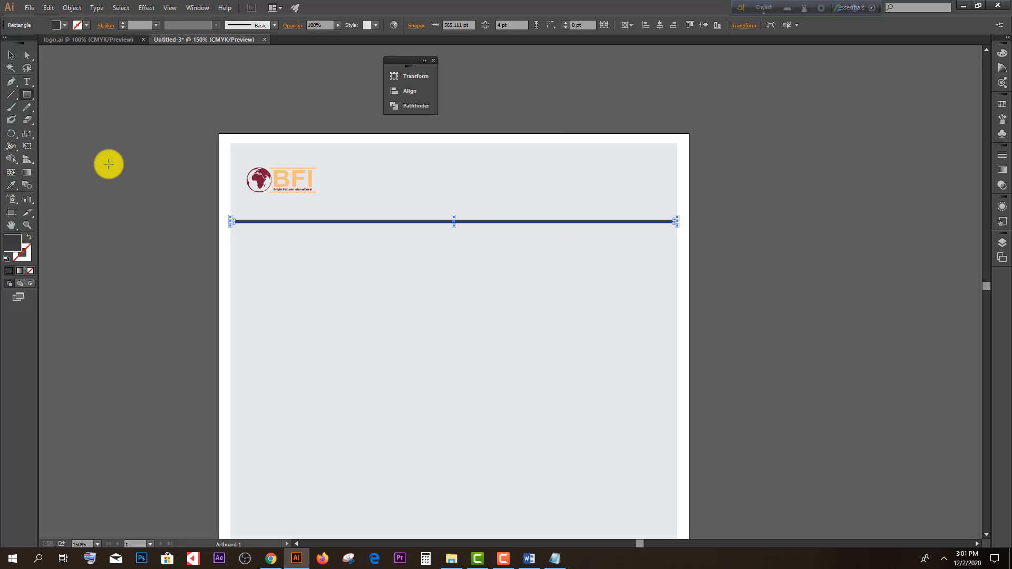
{"action": "left_click", "coordinate": [11, 55]}
{"action": "left_click", "coordinate": [111, 147]}
Step: Make the dark divider bar below the logo slightly thinner by raising its lower edge
{"action": "scroll", "coordinate": [433, 235], "scroll_direction": "up", "scroll_amount": 2}
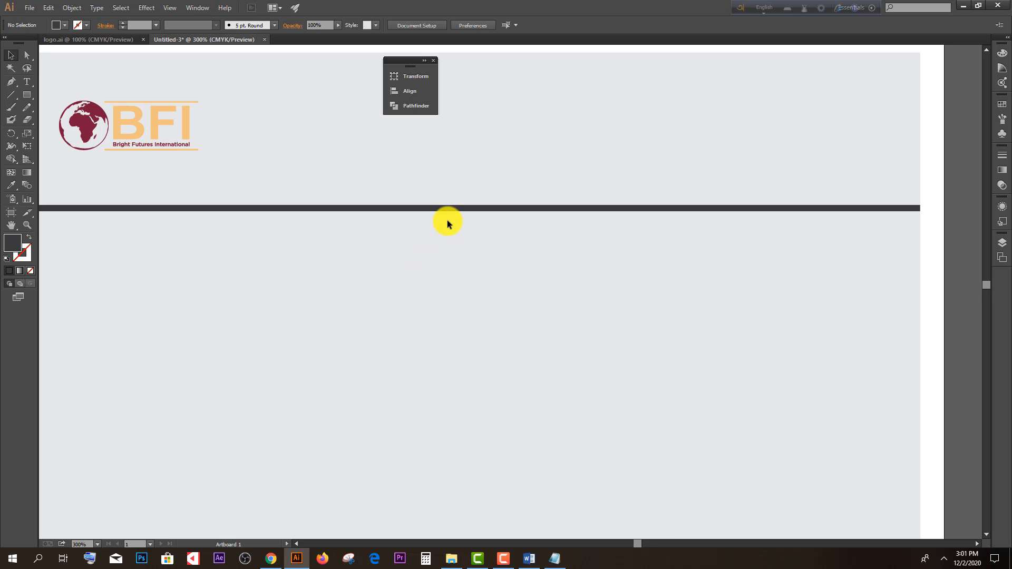
{"action": "left_click", "coordinate": [464, 211]}
{"action": "left_click_drag", "start_coordinate": [473, 212], "coordinate": [473, 208]}
{"action": "left_click", "coordinate": [534, 251]}
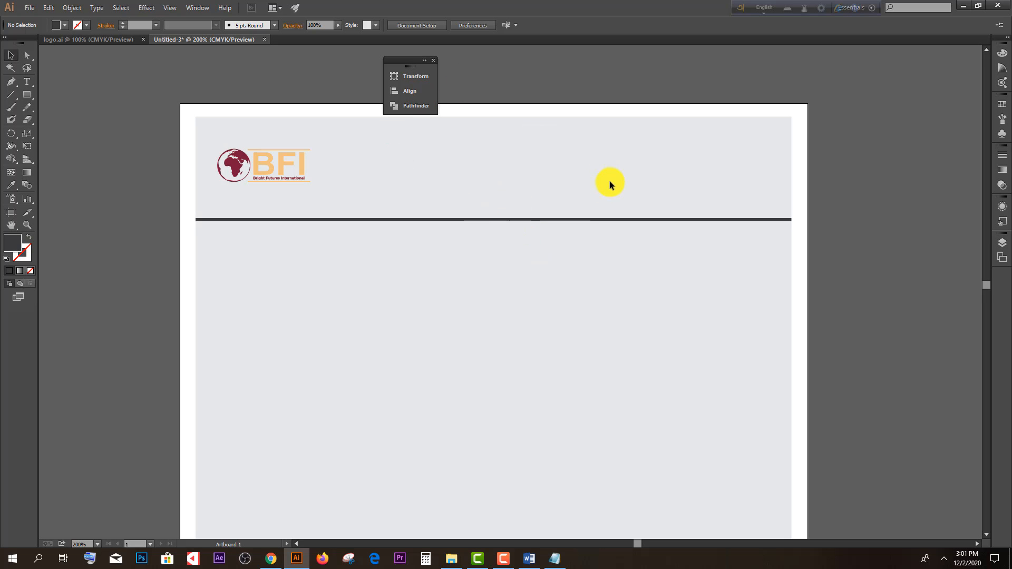
Step: Move the dark divider bar slightly lower to make the header area taller
{"action": "left_click", "coordinate": [663, 219]}
{"action": "left_click_drag", "start_coordinate": [535, 220], "coordinate": [536, 236]}
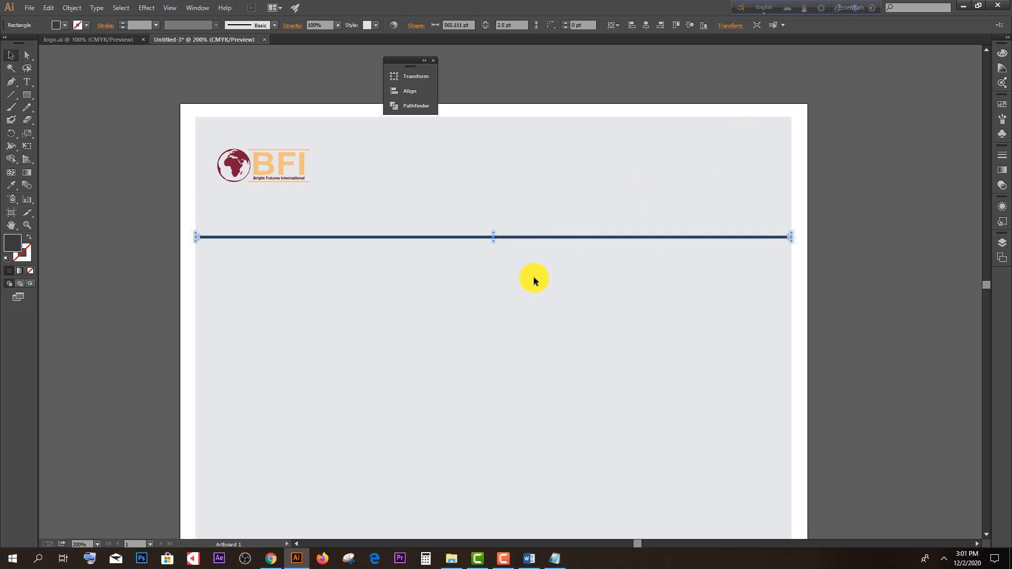
{"action": "left_click", "coordinate": [533, 280]}
Step: Draw a dark gray rectangle about 87.5 by 102.5 pt in the header's upper-right corner, just above the divider bar
{"action": "left_click_drag", "start_coordinate": [27, 95], "coordinate": [72, 97]}
{"action": "left_click_drag", "start_coordinate": [693, 124], "coordinate": [785, 230]}
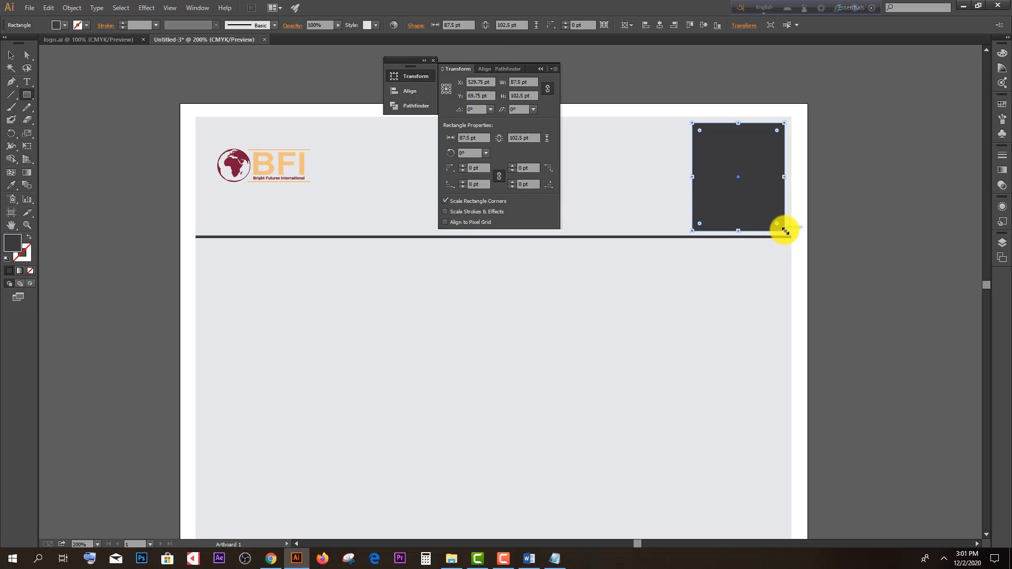
{"action": "left_click", "coordinate": [10, 55]}
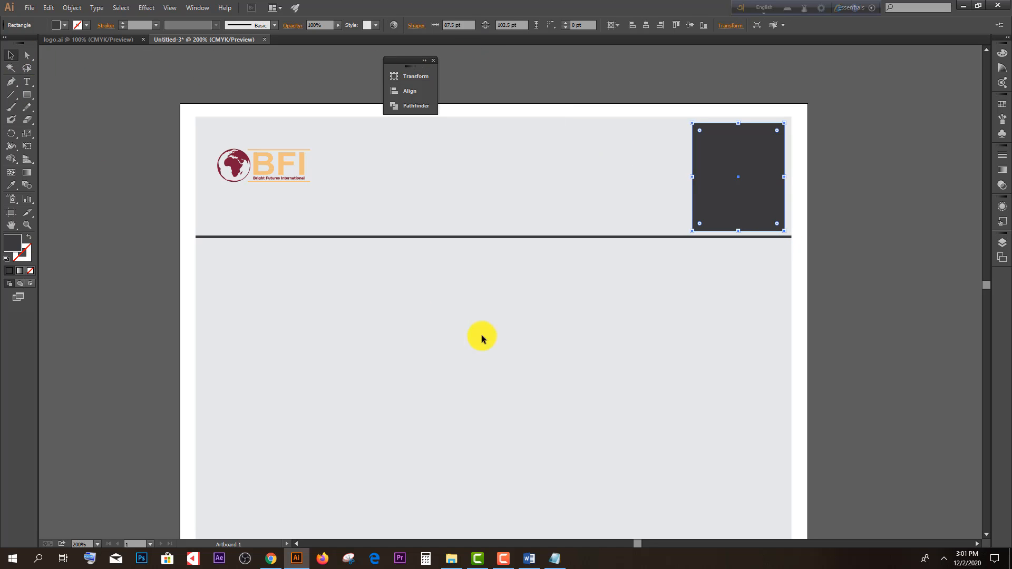
{"action": "scroll", "coordinate": [807, 248], "scroll_direction": "up", "scroll_amount": 1}
{"action": "scroll", "coordinate": [763, 195], "scroll_direction": "up", "scroll_amount": 1}
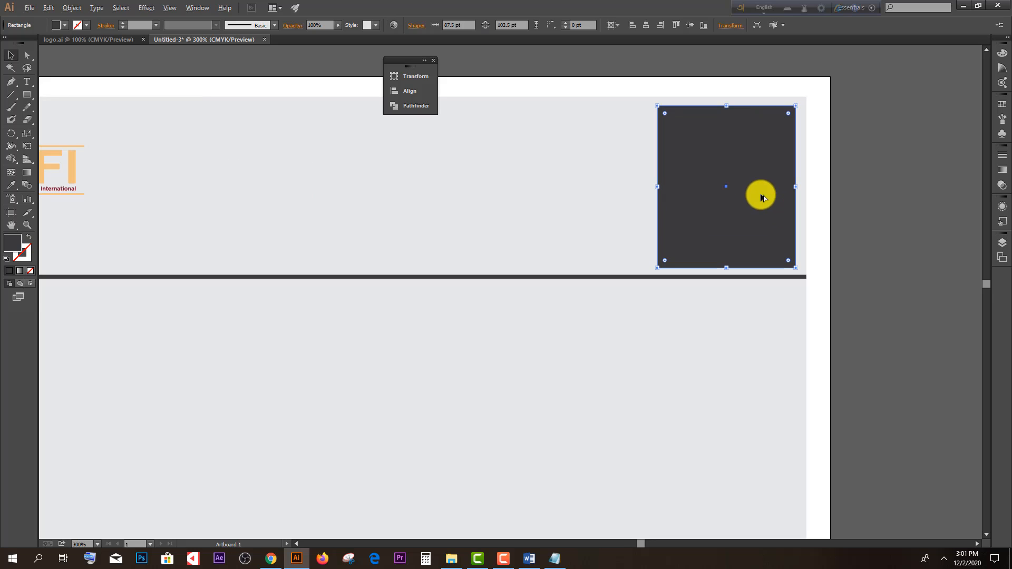
{"action": "left_click", "coordinate": [930, 206]}
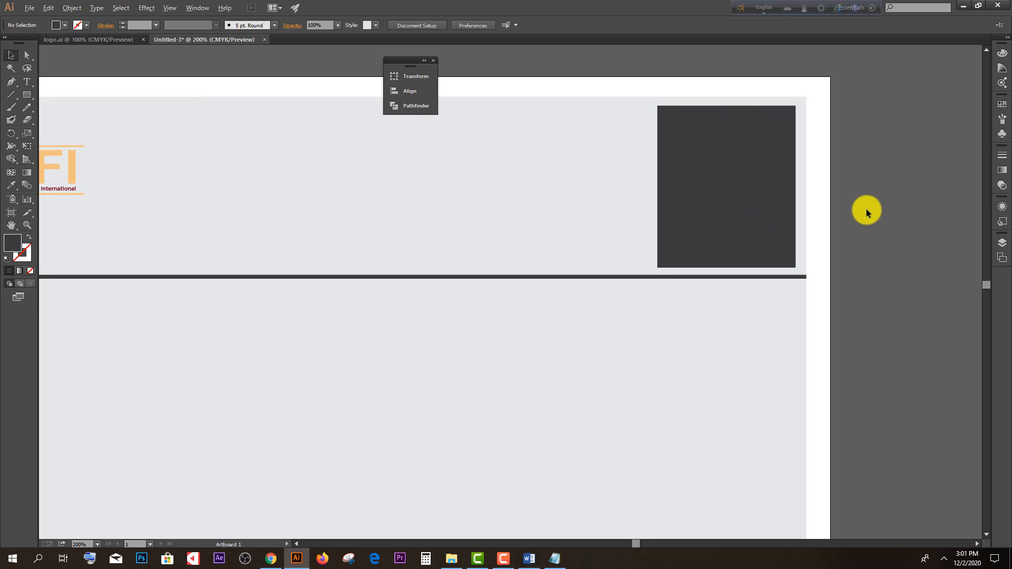
{"action": "scroll", "coordinate": [865, 209], "scroll_direction": "down", "scroll_amount": 1}
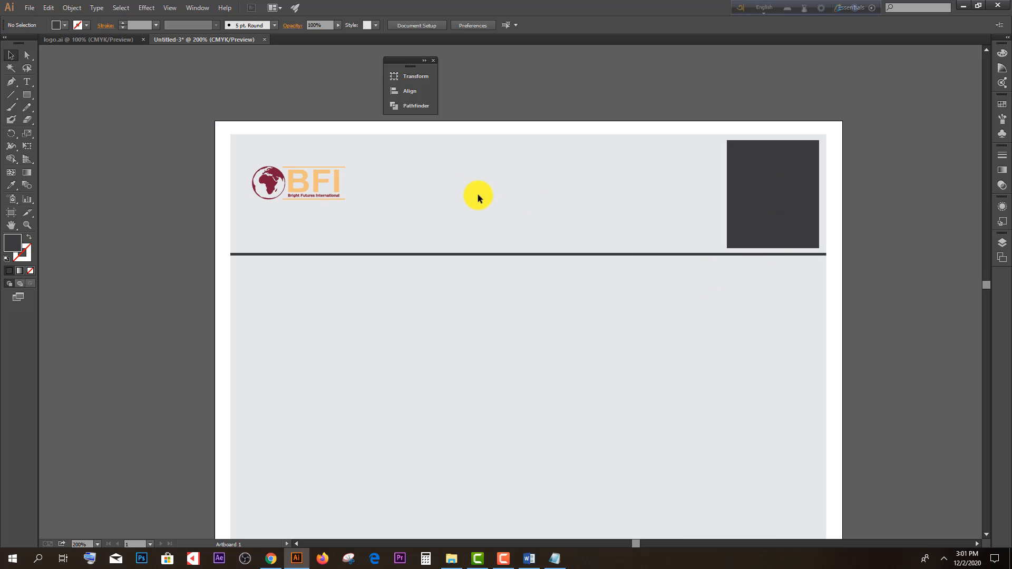
Step: Save the document as the Illustrator file "Form tutirial" in the BFI REGISTRATION FORM folder inside BFI
{"action": "left_click", "coordinate": [35, 8]}
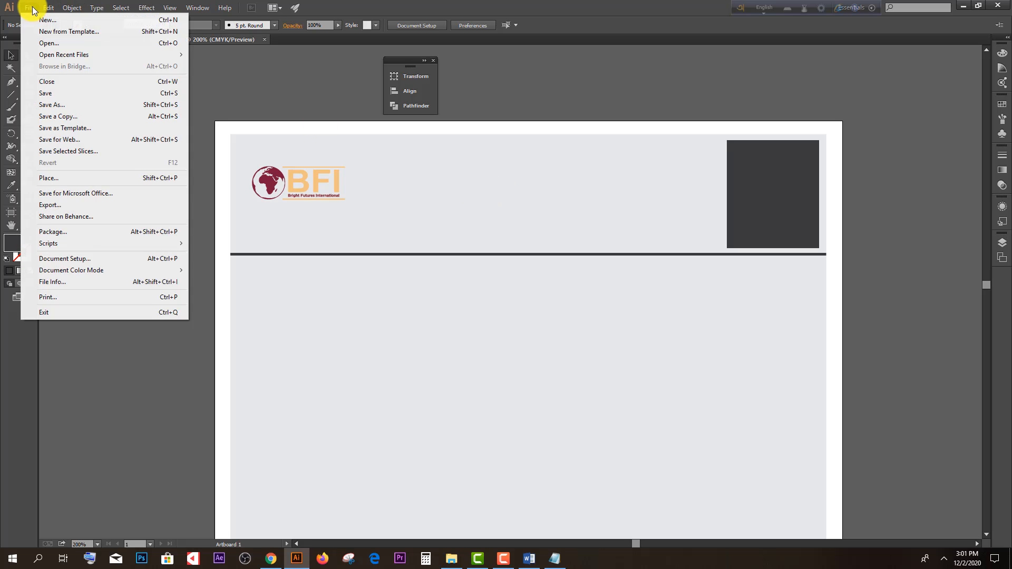
{"action": "left_click", "coordinate": [53, 110]}
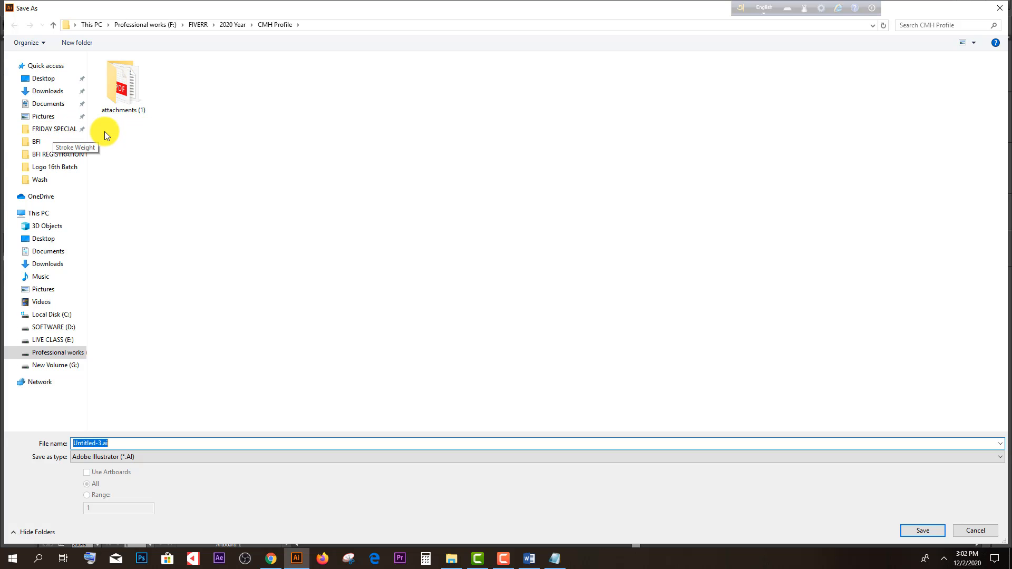
{"action": "left_click", "coordinate": [42, 141]}
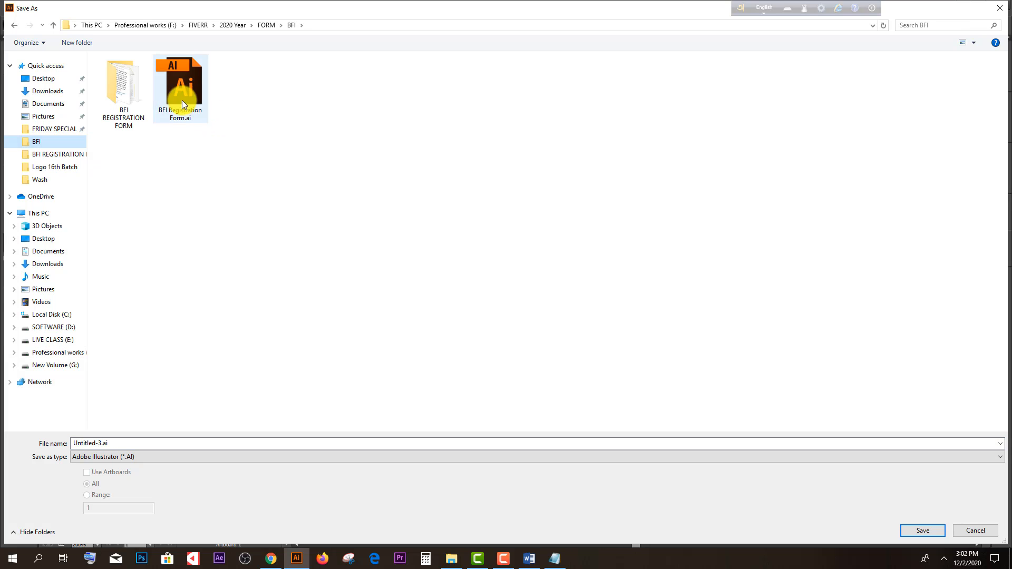
{"action": "double_click", "coordinate": [128, 92]}
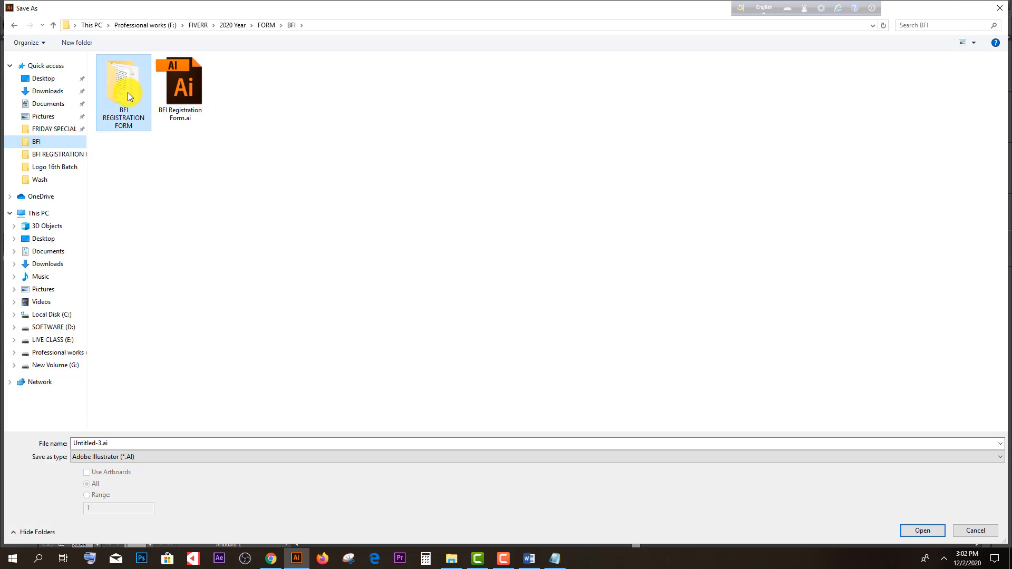
{"action": "double_click", "coordinate": [159, 445]}
{"action": "type", "text": "F"}
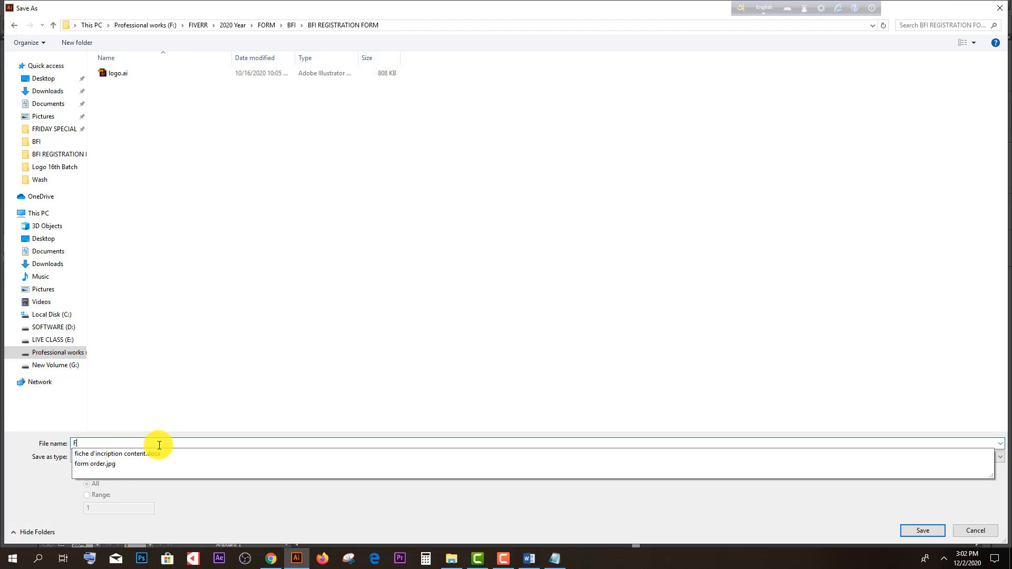
{"action": "type", "text": "orm tutirial"}
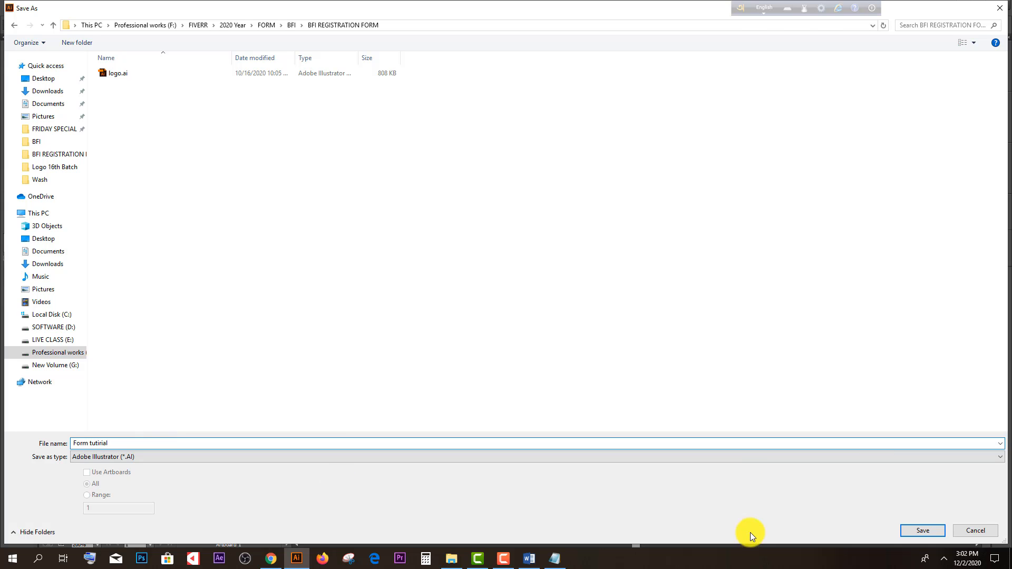
{"action": "left_click", "coordinate": [920, 536]}
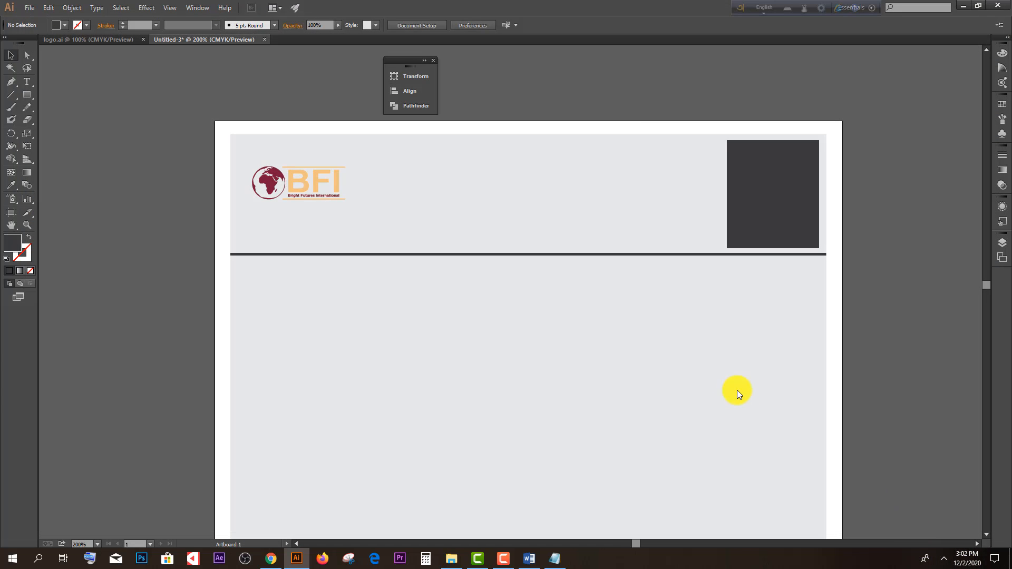
{"action": "left_click", "coordinate": [549, 425]}
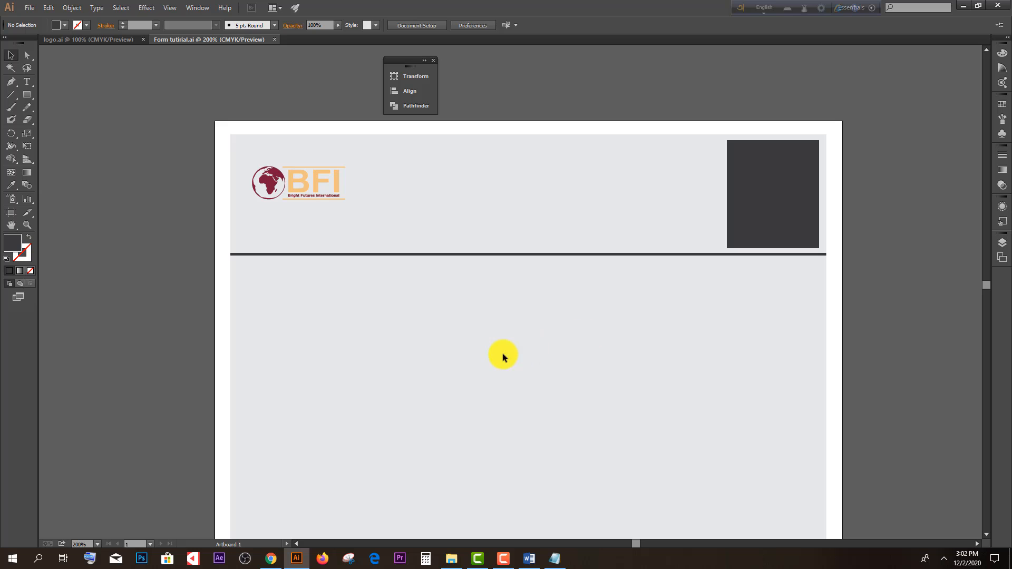
Step: Enlarge the BFI logo proportionally to about 98 pt wide and move it up within the header
{"action": "left_click", "coordinate": [328, 170]}
{"action": "scroll", "coordinate": [327, 172], "scroll_direction": "up", "scroll_amount": 1}
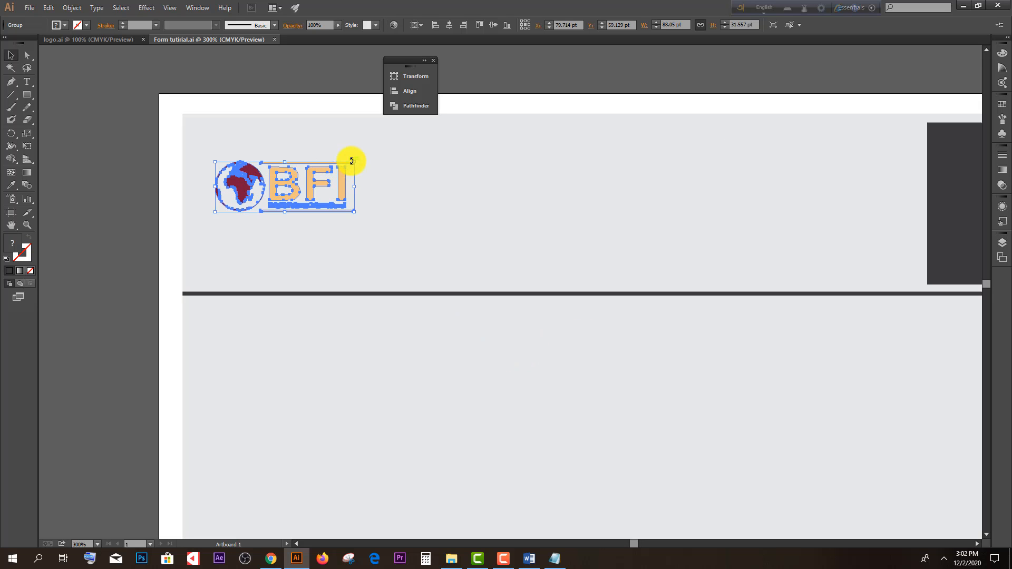
{"action": "left_click_drag", "start_coordinate": [355, 162], "coordinate": [366, 158]}
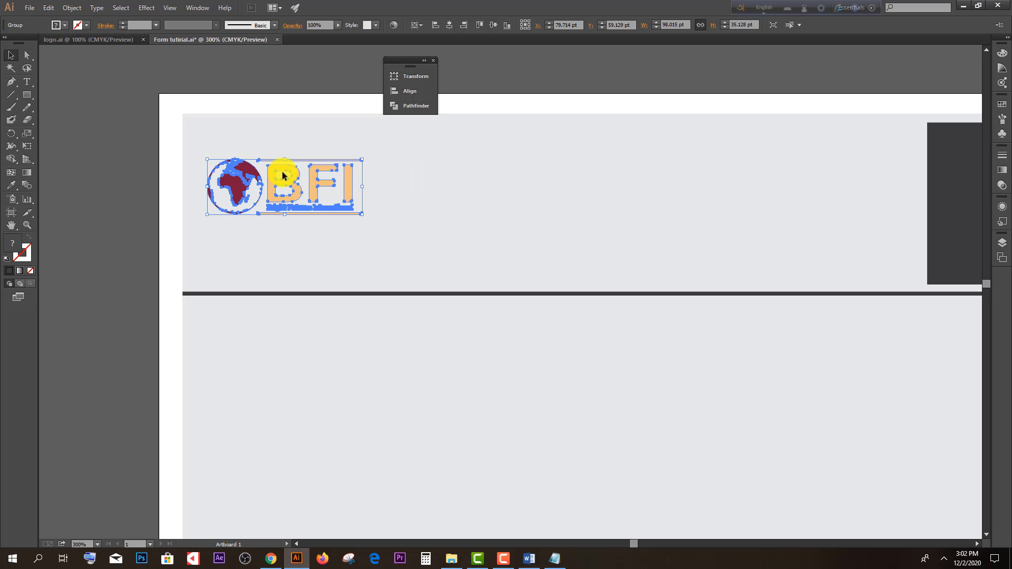
{"action": "left_click", "coordinate": [338, 146]}
{"action": "left_click_drag", "start_coordinate": [247, 177], "coordinate": [229, 161]}
{"action": "left_click", "coordinate": [407, 180]}
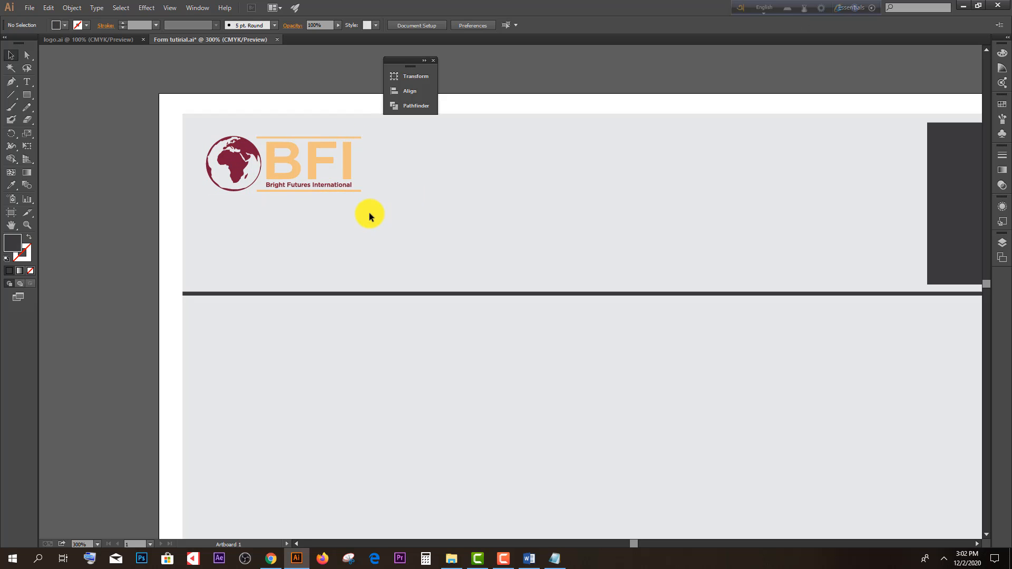
{"action": "scroll", "coordinate": [353, 226], "scroll_direction": "down", "scroll_amount": 1}
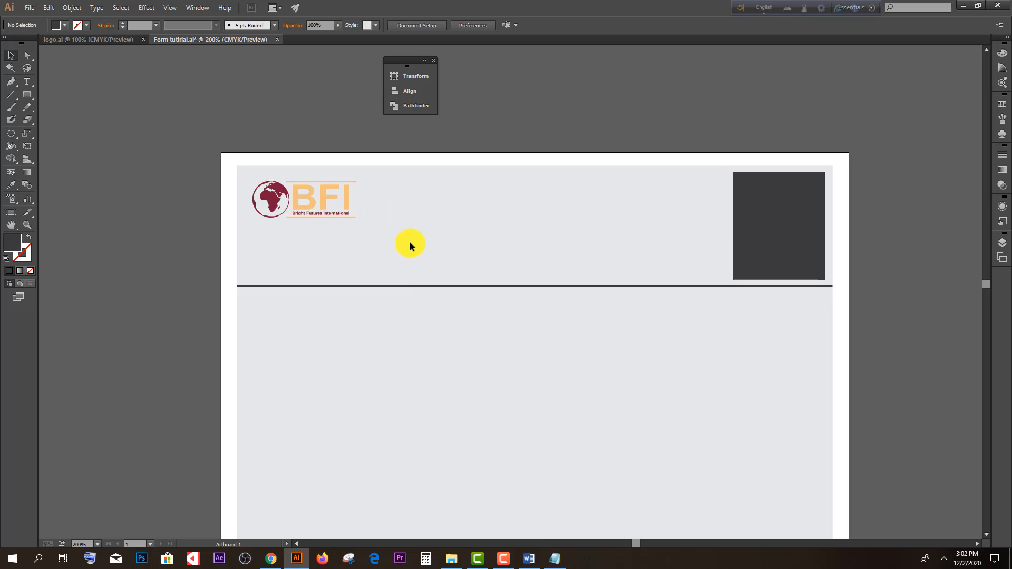
Step: Check the contact details in info.txt and open fontawesome.com/cheatsheet in a Chrome tab
{"action": "left_click", "coordinate": [529, 558]}
{"action": "left_click", "coordinate": [555, 559]}
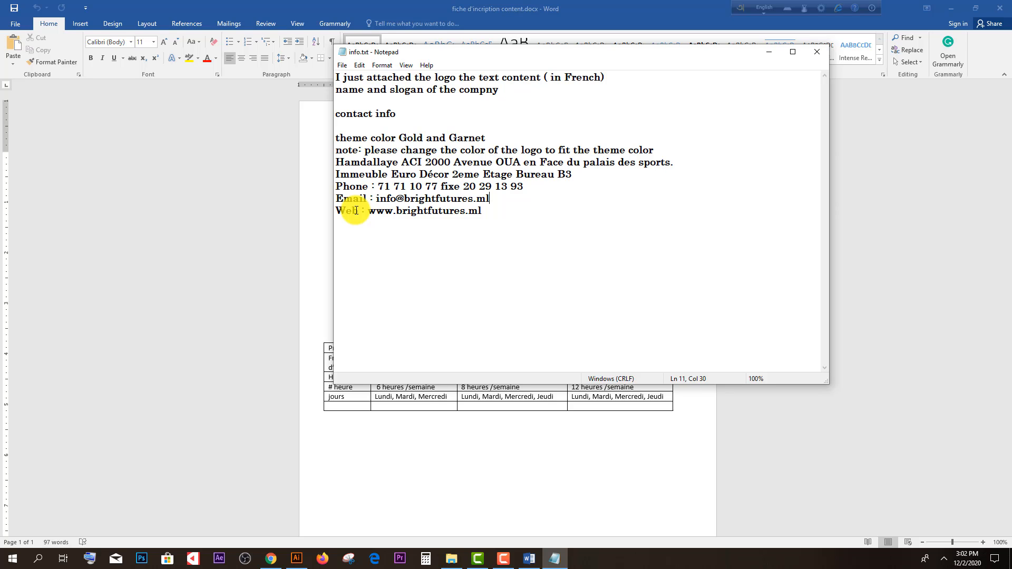
{"action": "left_click", "coordinate": [271, 558]}
{"action": "left_click", "coordinate": [141, 8]}
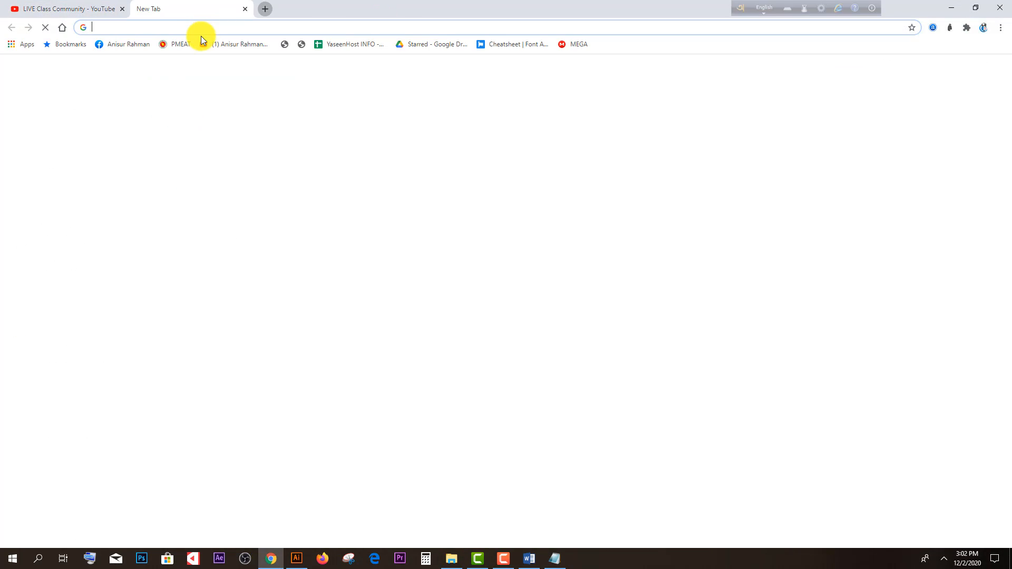
{"action": "type", "text": "fontawesome.com/cheatsheet"}
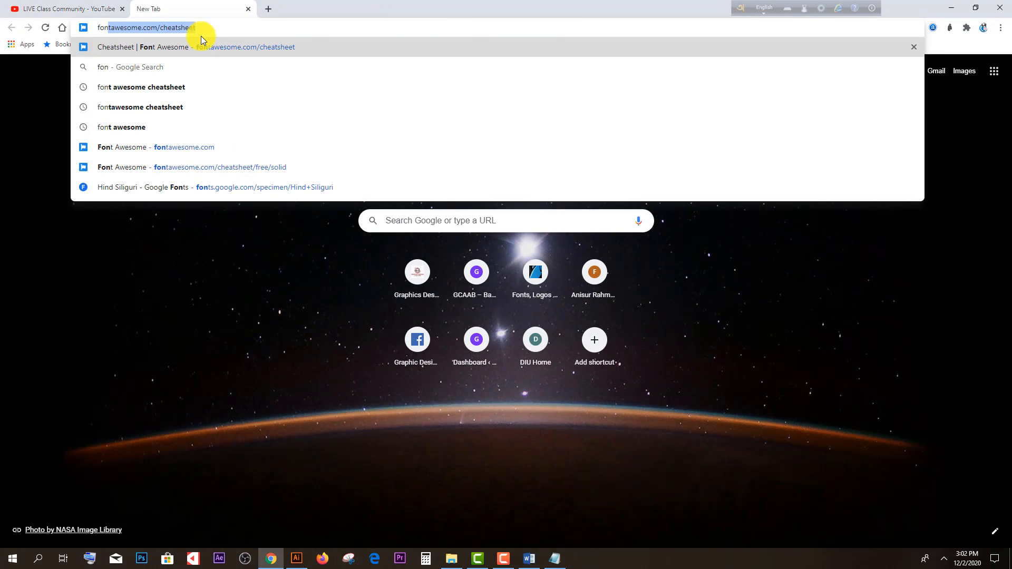
{"action": "left_click", "coordinate": [268, 49]}
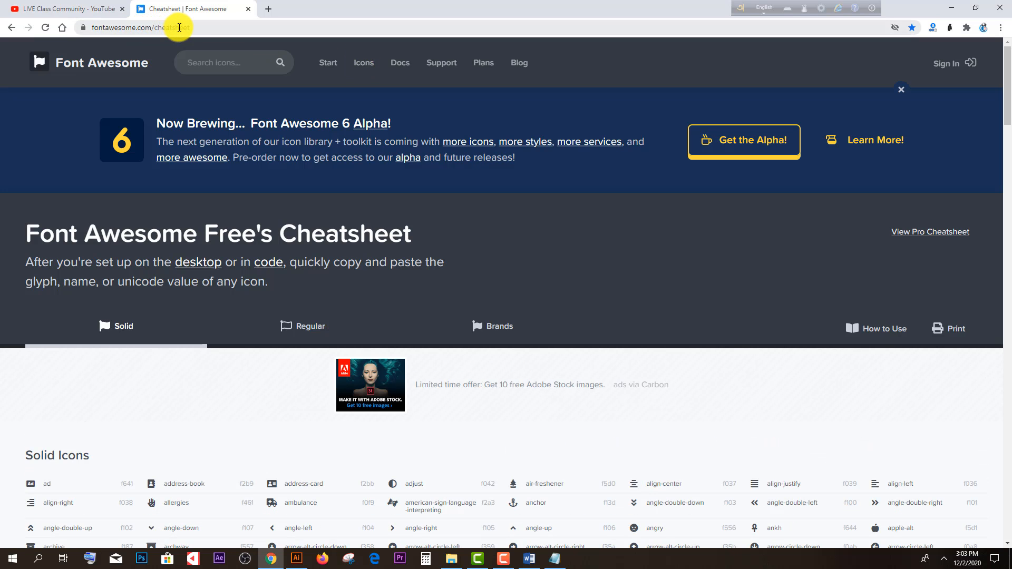
Step: Look through the Solid, Regular and Brands icon sections of the cheatsheet and return to Solid
{"action": "scroll", "coordinate": [422, 200], "scroll_direction": "down", "scroll_amount": 4}
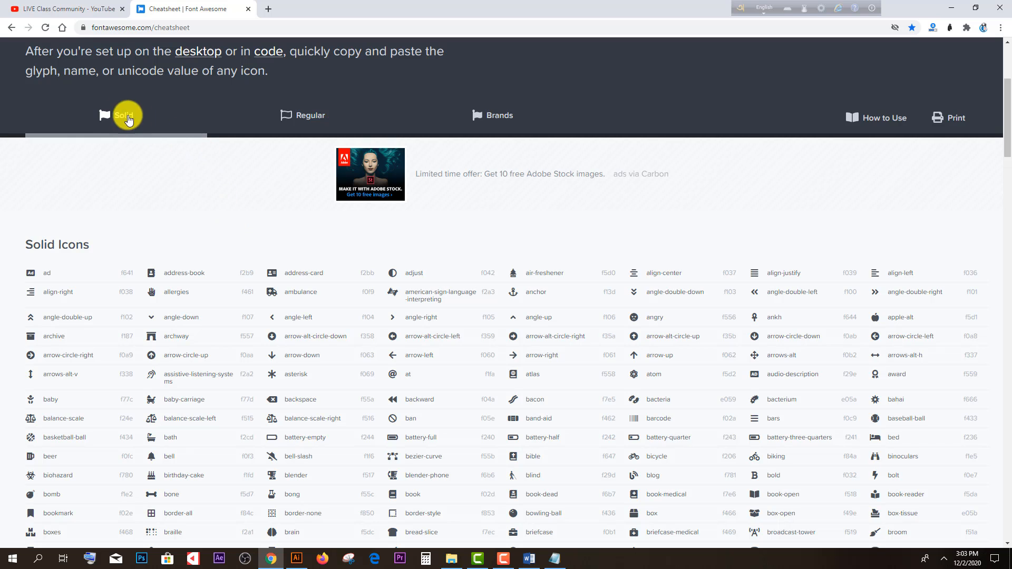
{"action": "left_click", "coordinate": [315, 120]}
{"action": "left_click", "coordinate": [508, 324]}
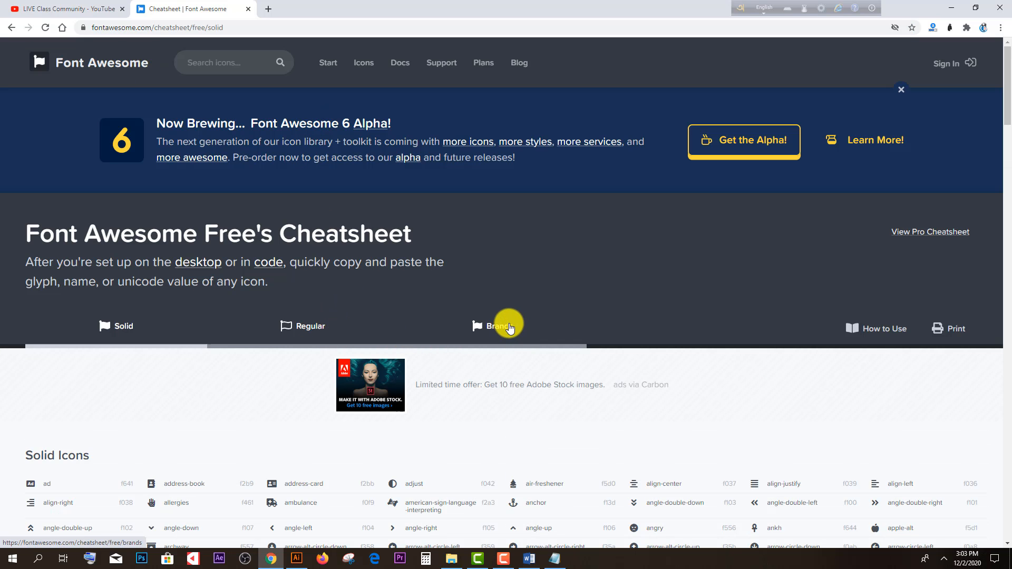
{"action": "scroll", "coordinate": [369, 285], "scroll_direction": "down", "scroll_amount": 4}
{"action": "left_click", "coordinate": [127, 170]}
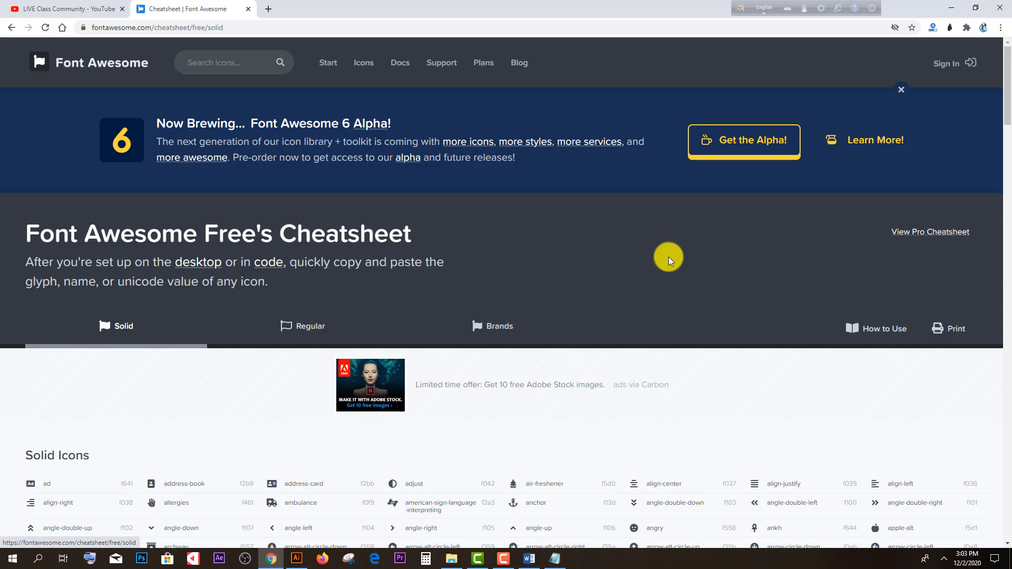
Step: Search the solid icons for "envelop" and copy the glyph of the plain envelope icon
{"action": "key", "text": "ctrl+f"}
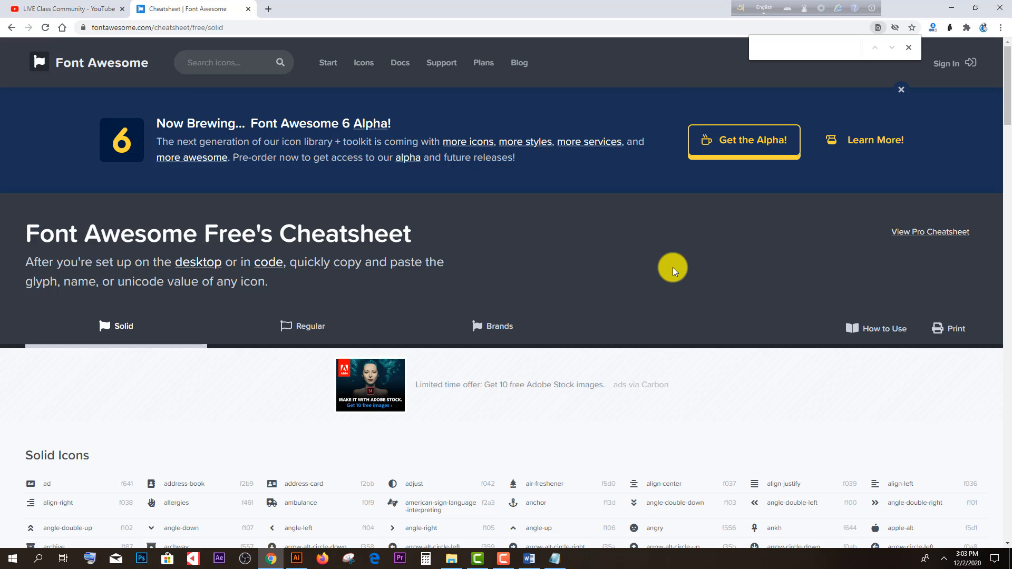
{"action": "type", "text": "envelo"}
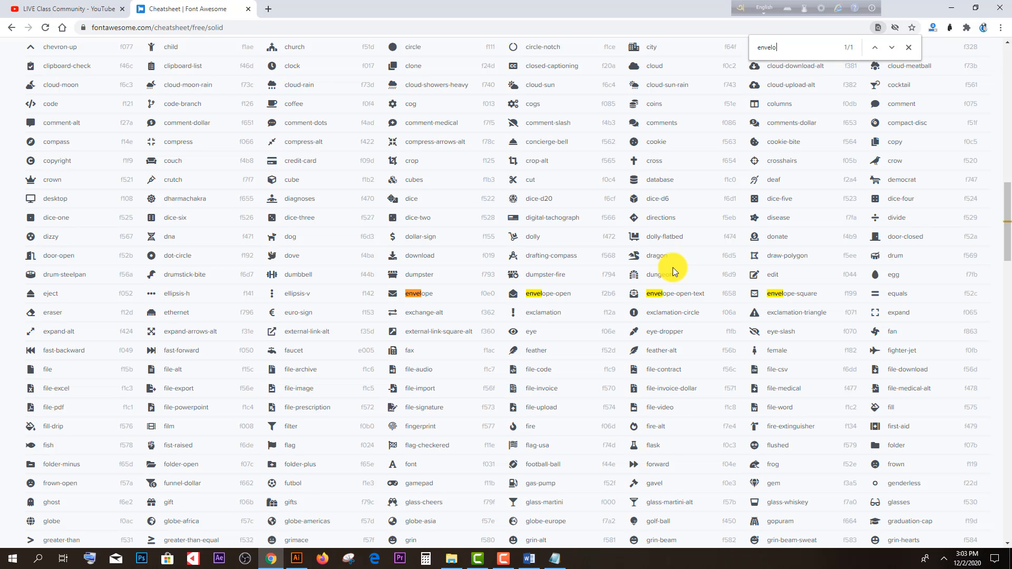
{"action": "type", "text": "p"}
{"action": "double_click", "coordinate": [393, 293]}
{"action": "right_click", "coordinate": [393, 295]}
{"action": "left_click", "coordinate": [407, 304]}
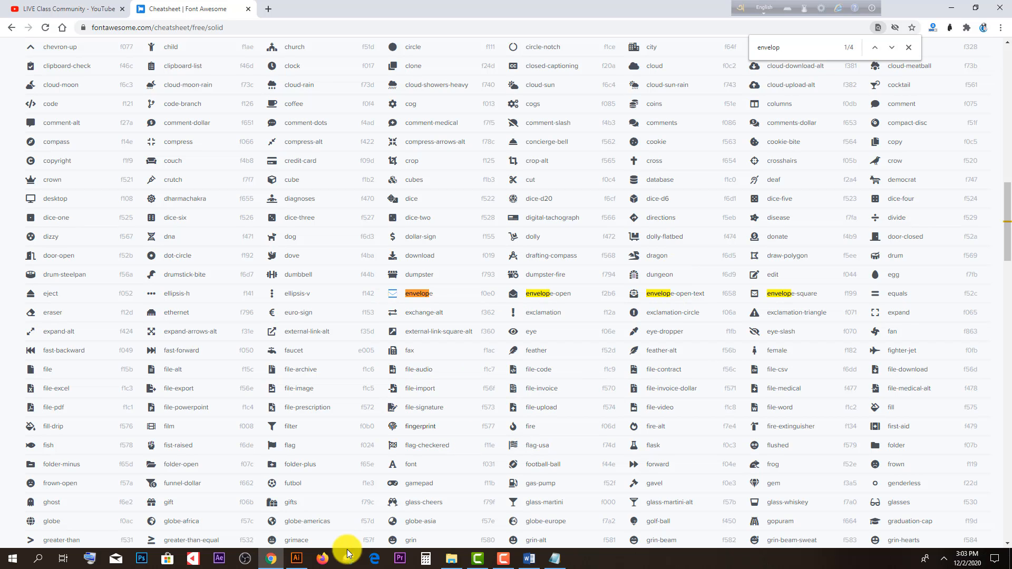
Step: Paste the envelope glyph as text in Illustrator, below and beside the logo, and set its font to Font Awesome 5 Free Solid
{"action": "left_click", "coordinate": [297, 558]}
{"action": "left_click", "coordinate": [27, 82]}
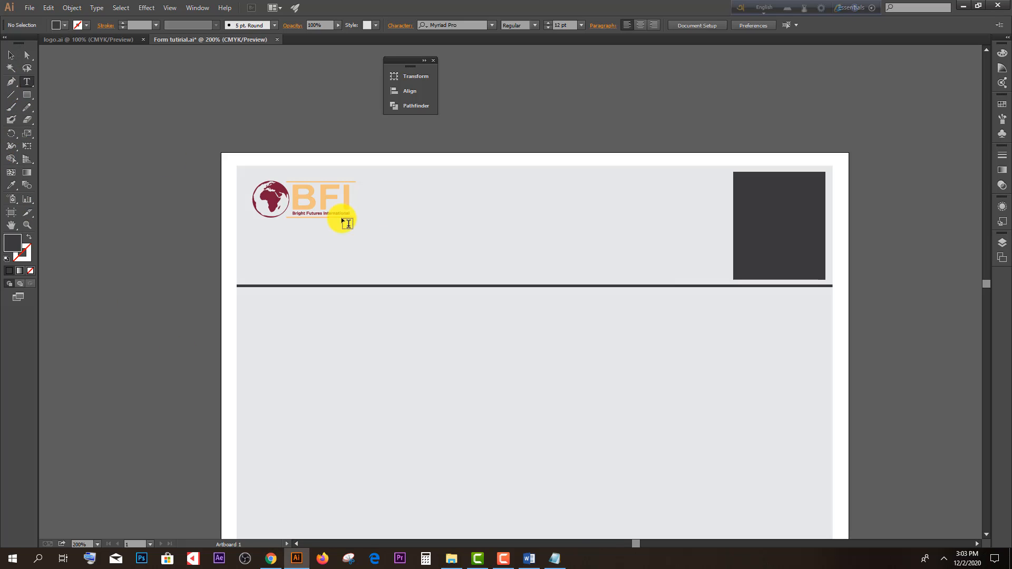
{"action": "left_click", "coordinate": [402, 235]}
{"action": "key", "text": "ctrl+v"}
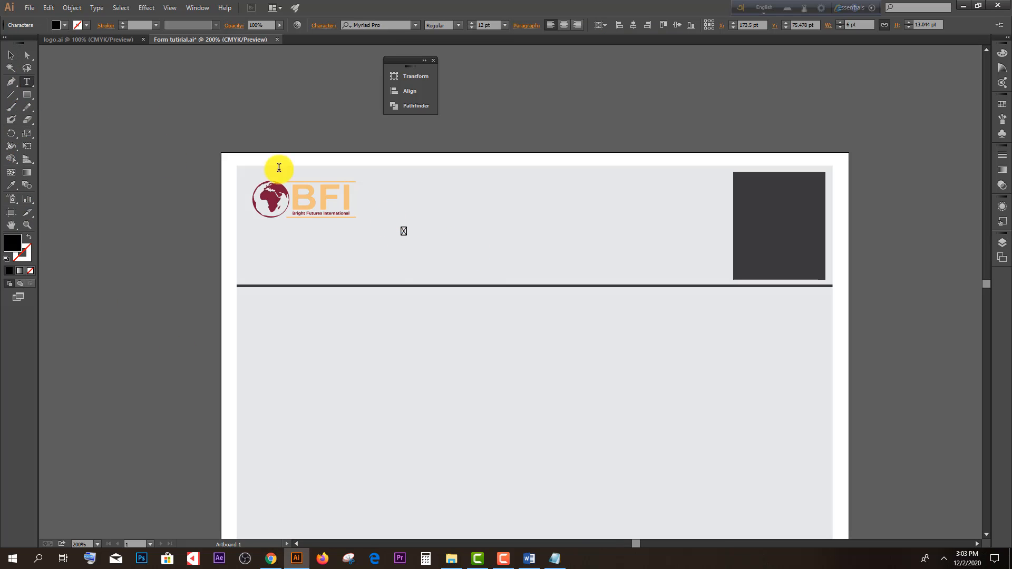
{"action": "left_click", "coordinate": [11, 55]}
{"action": "left_click", "coordinate": [385, 24]}
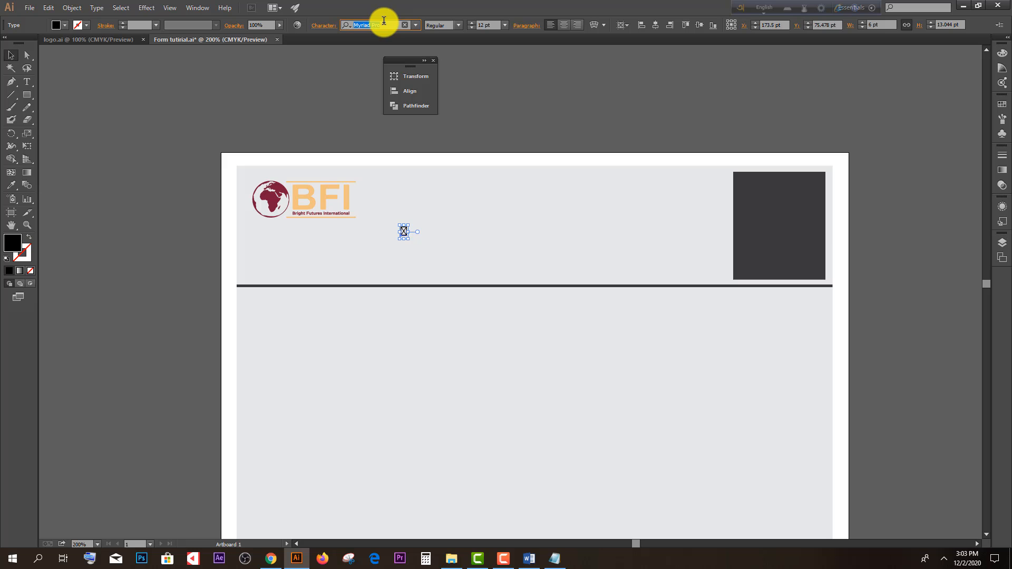
{"action": "type", "text": "fo"}
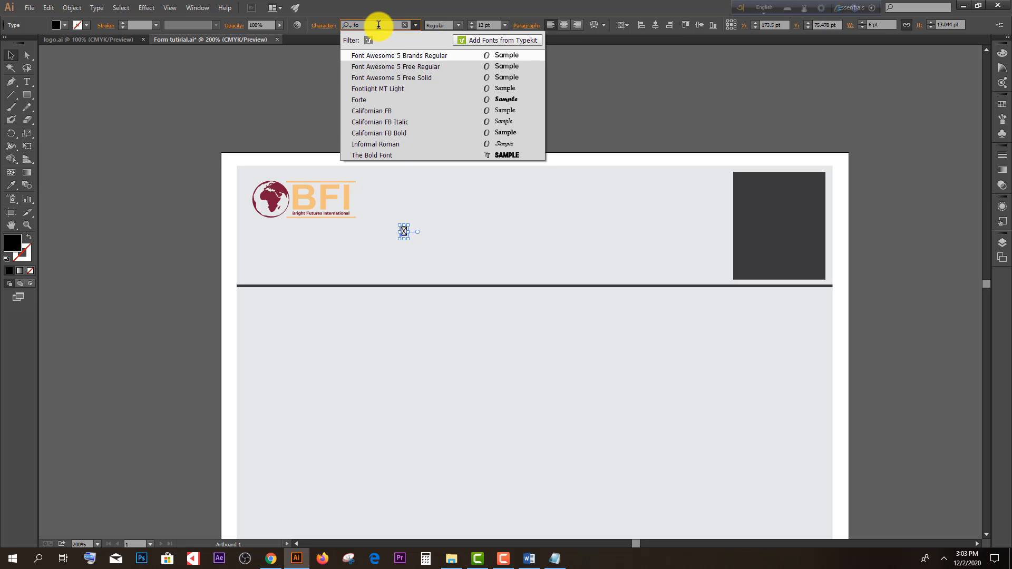
{"action": "left_click", "coordinate": [387, 78]}
{"action": "left_click", "coordinate": [465, 235]}
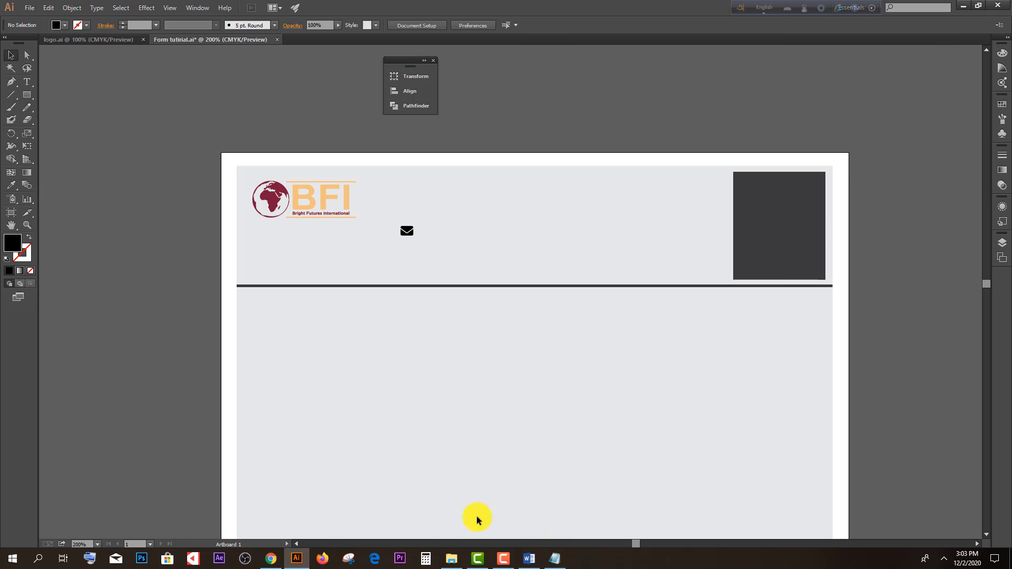
Step: Switch to the Font Awesome cheatsheet in Chrome, search for "map" and copy the glyph of the map-marker-alt icon
{"action": "left_click", "coordinate": [271, 558]}
{"action": "left_click_drag", "start_coordinate": [808, 48], "coordinate": [729, 55]}
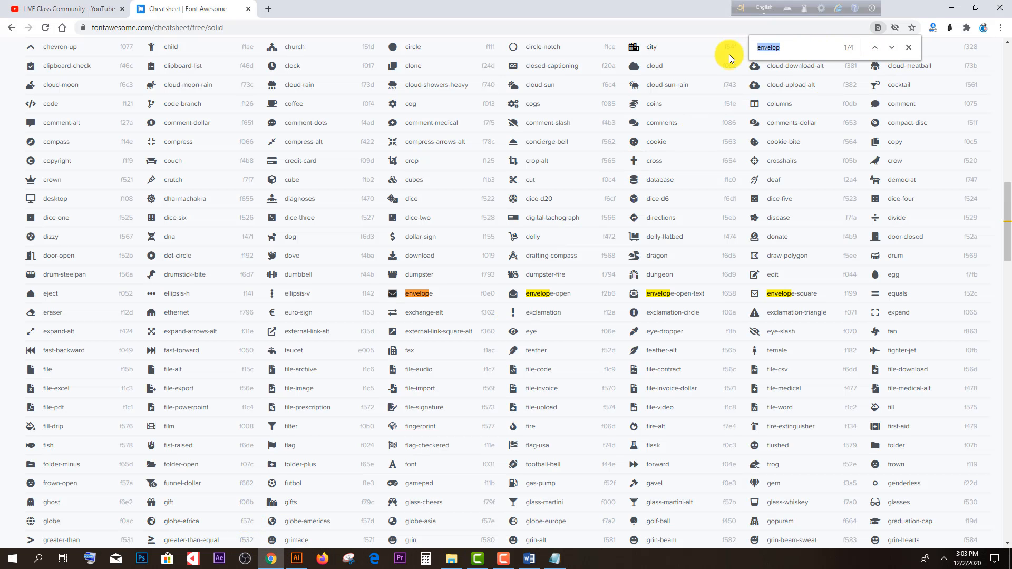
{"action": "type", "text": "map"}
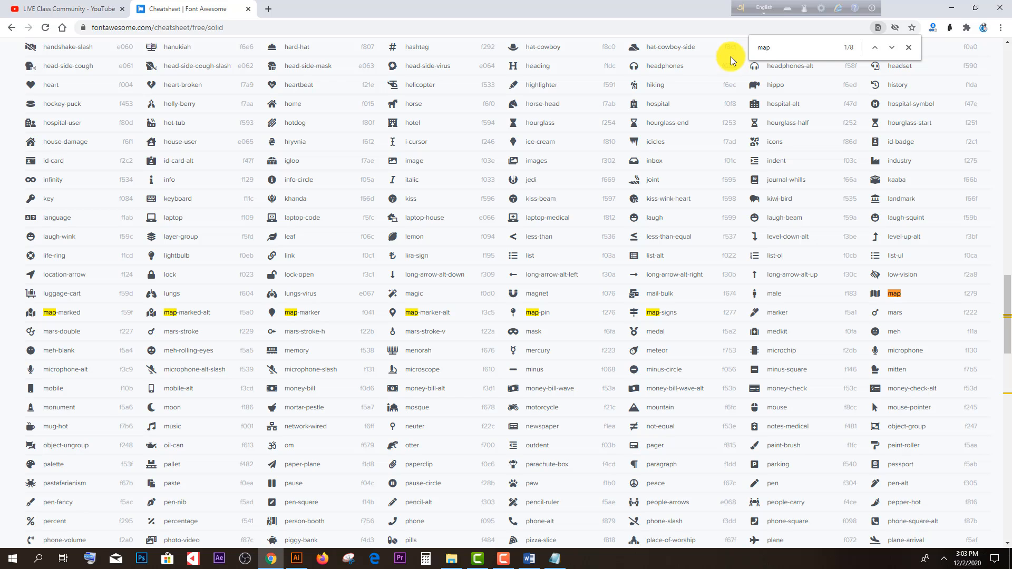
{"action": "right_click", "coordinate": [394, 313]}
{"action": "left_click", "coordinate": [402, 323]}
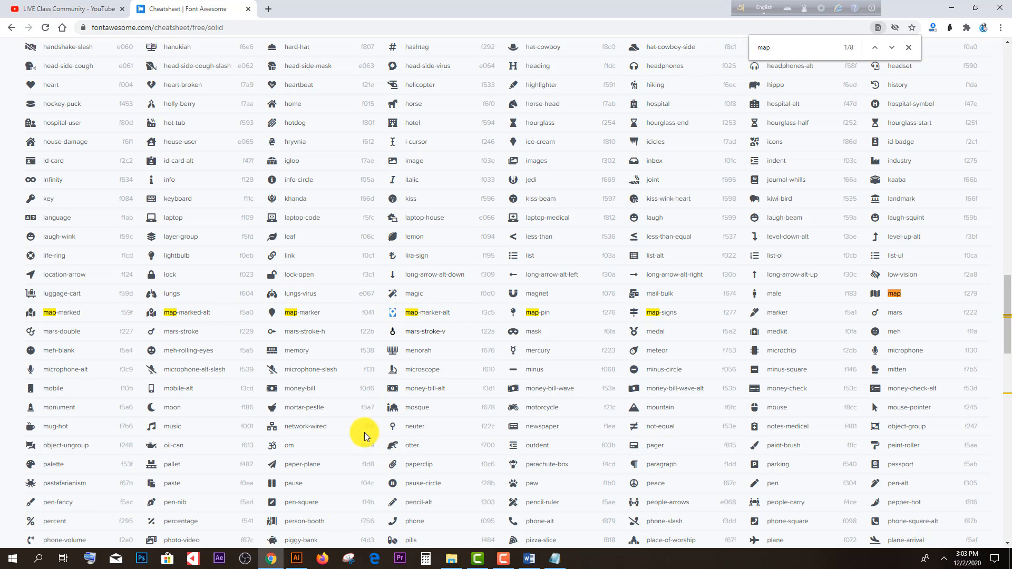
Step: Back in Illustrator, paste the map marker glyph as point text in the header, above and to the right of the envelope icon
{"action": "left_click", "coordinate": [297, 559]}
{"action": "left_click", "coordinate": [26, 81]}
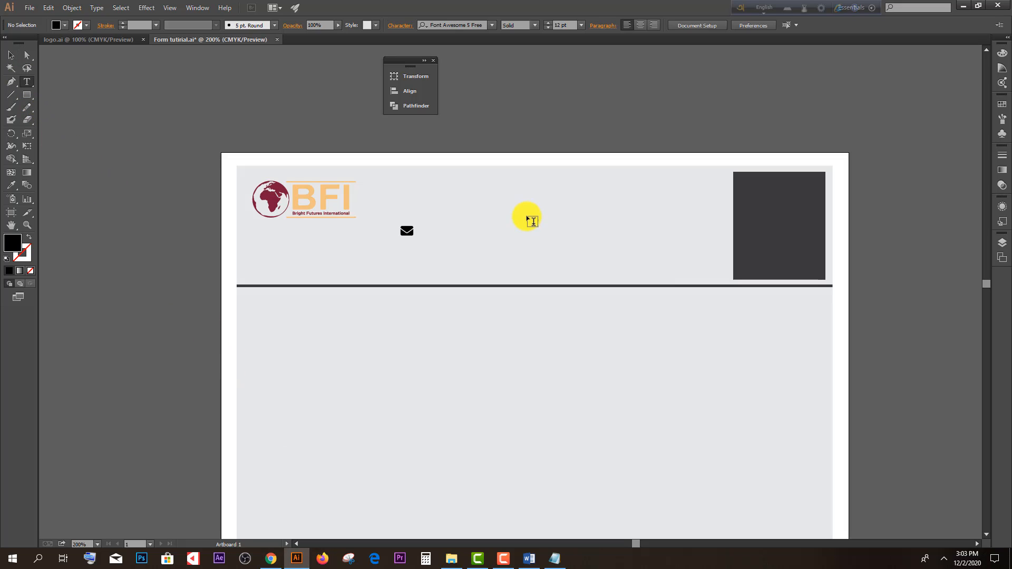
{"action": "left_click", "coordinate": [504, 216]}
{"action": "key", "text": "ctrl+v"}
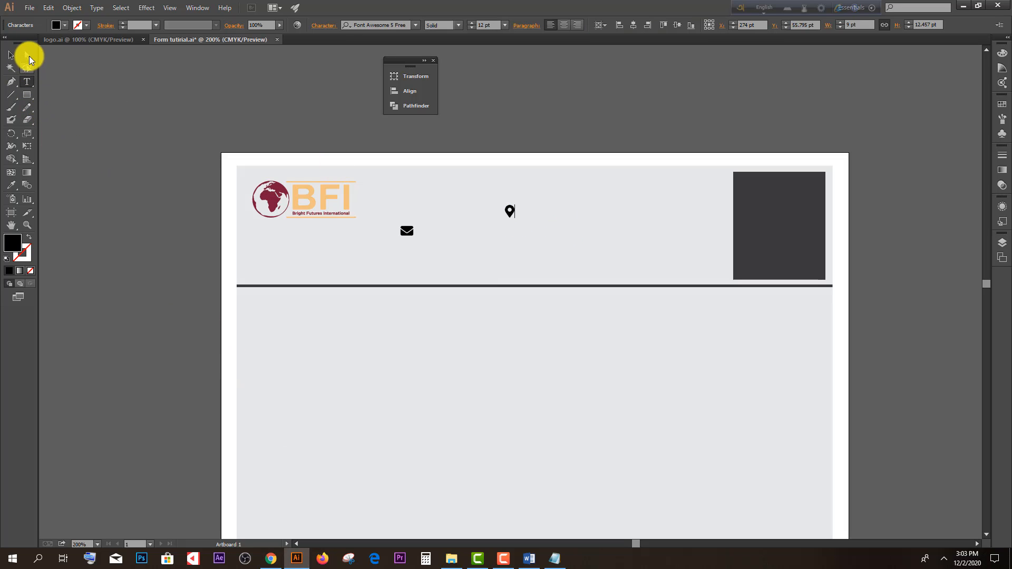
{"action": "left_click", "coordinate": [11, 55]}
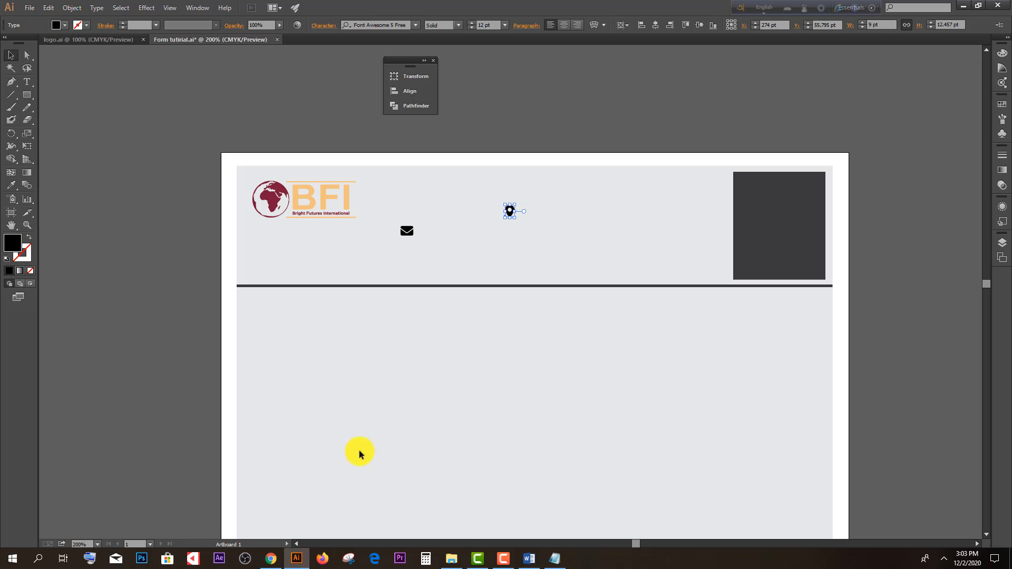
Step: Check the contact details in info.txt, search the cheatsheet in Chrome for "globe" and copy the globe-asia glyph
{"action": "left_click", "coordinate": [452, 560]}
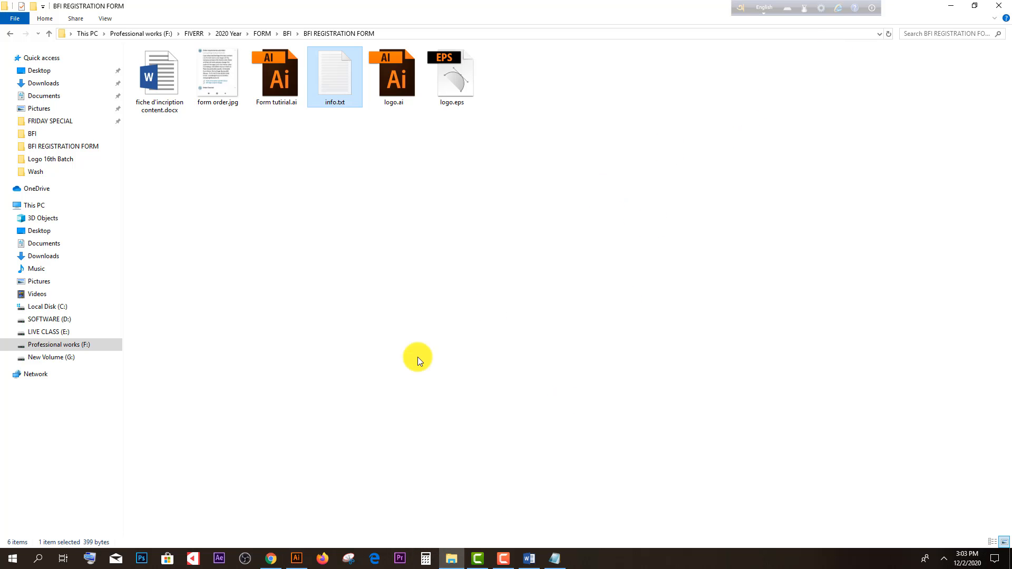
{"action": "left_click", "coordinate": [270, 559]}
{"action": "key", "text": "ctrl+f"}
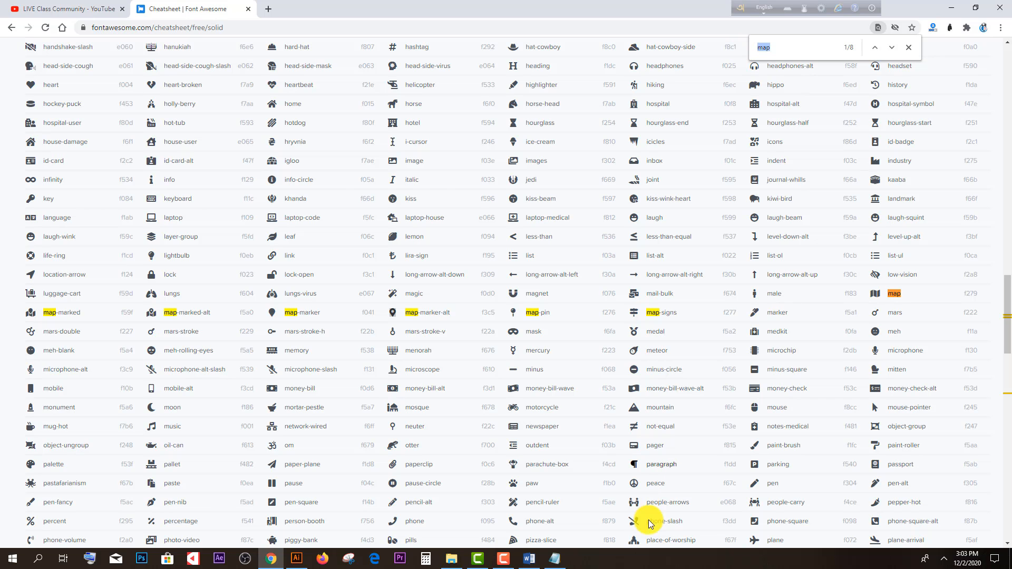
{"action": "left_click", "coordinate": [557, 561]}
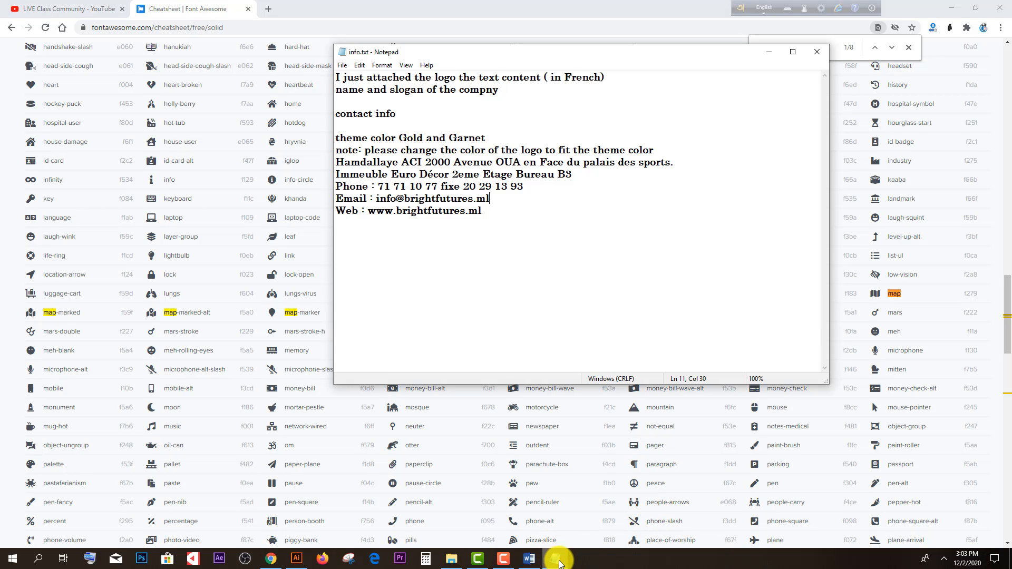
{"action": "left_click", "coordinate": [558, 561]}
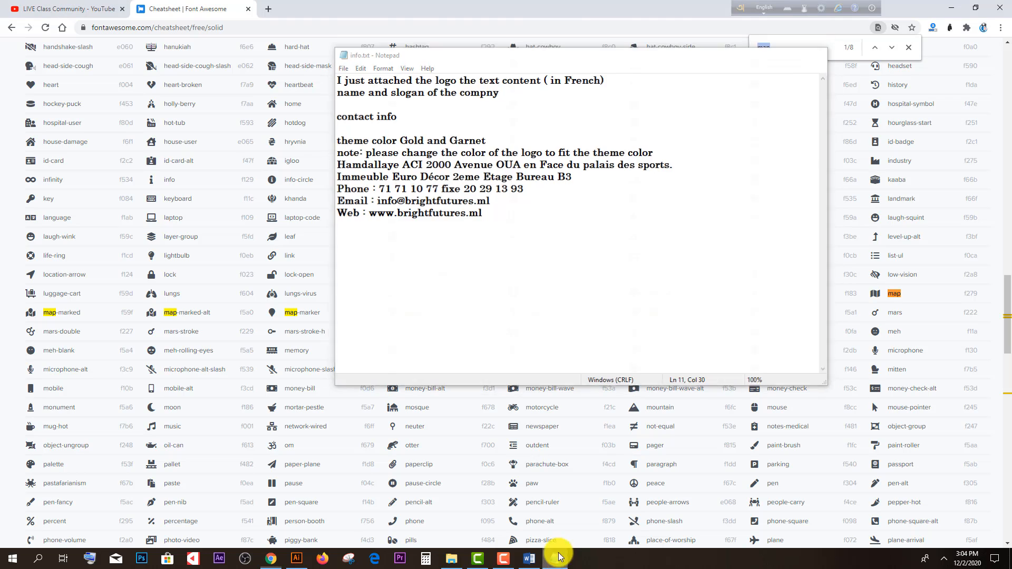
{"action": "type", "text": "globe"}
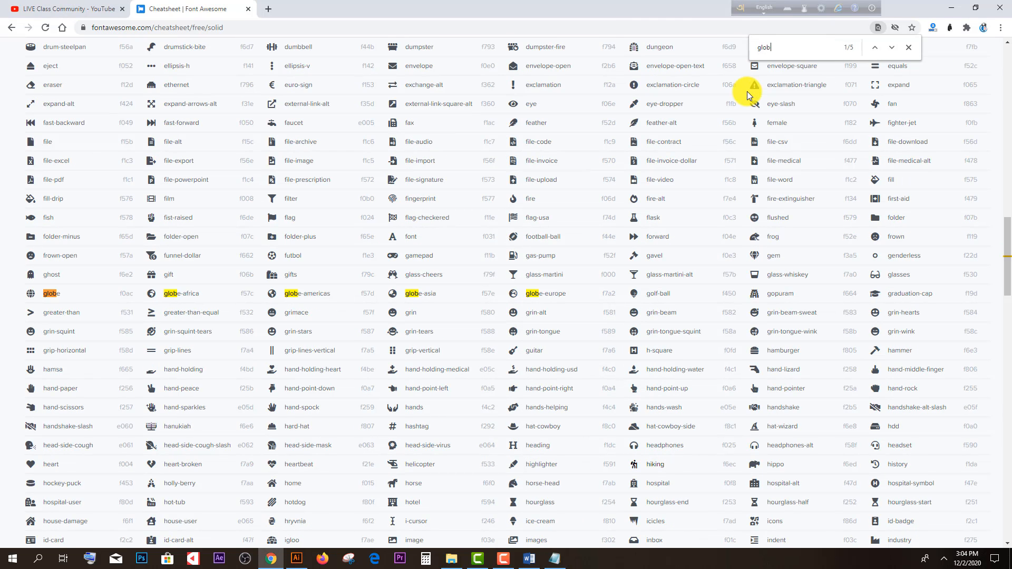
{"action": "right_click", "coordinate": [392, 293]}
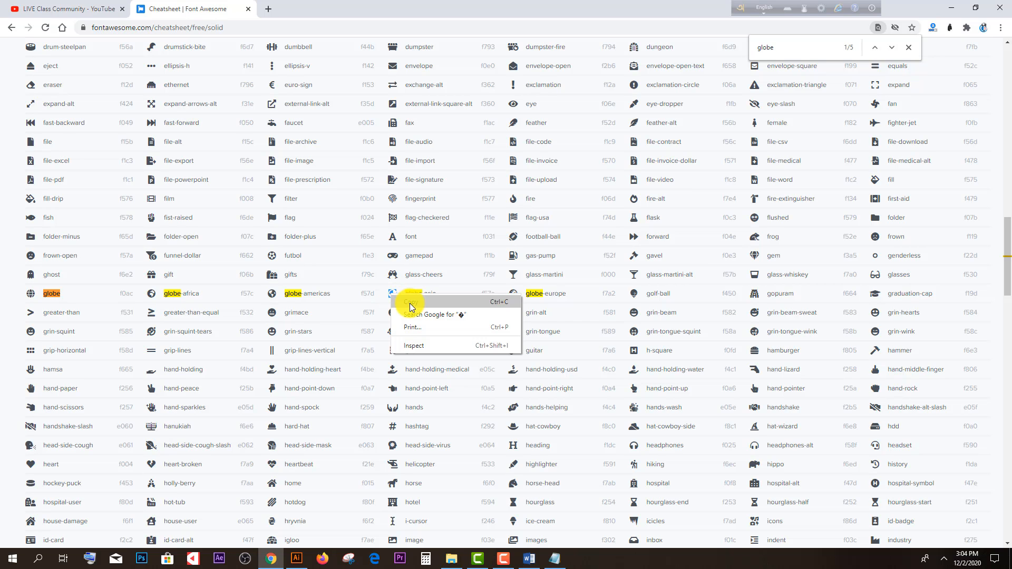
{"action": "left_click", "coordinate": [416, 301]}
Step: Paste the globe glyph as point text in the Illustrator header, below and to the right of the map marker
{"action": "left_click", "coordinate": [296, 558]}
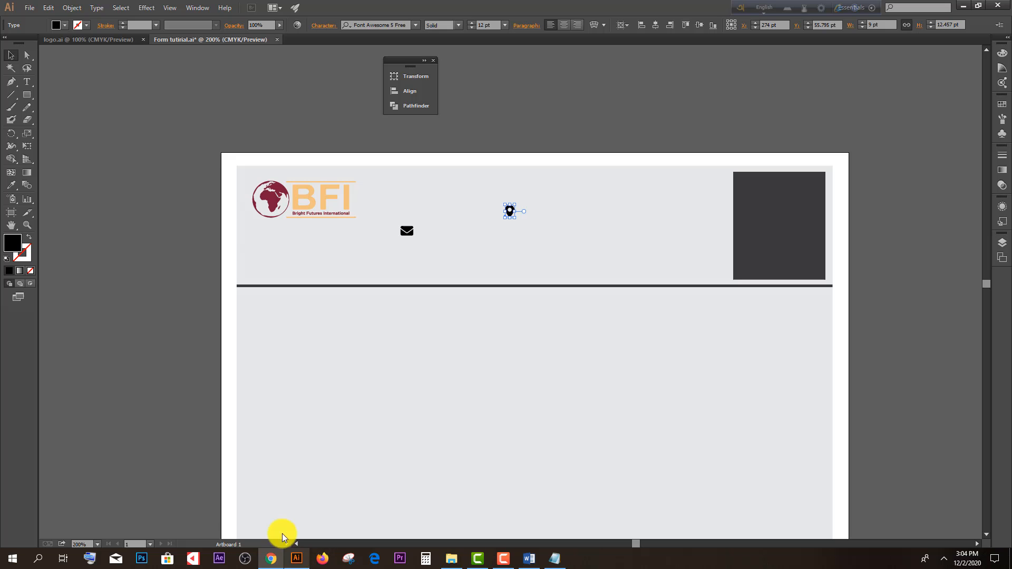
{"action": "left_click", "coordinate": [27, 82]}
{"action": "key", "text": "ctrl+v"}
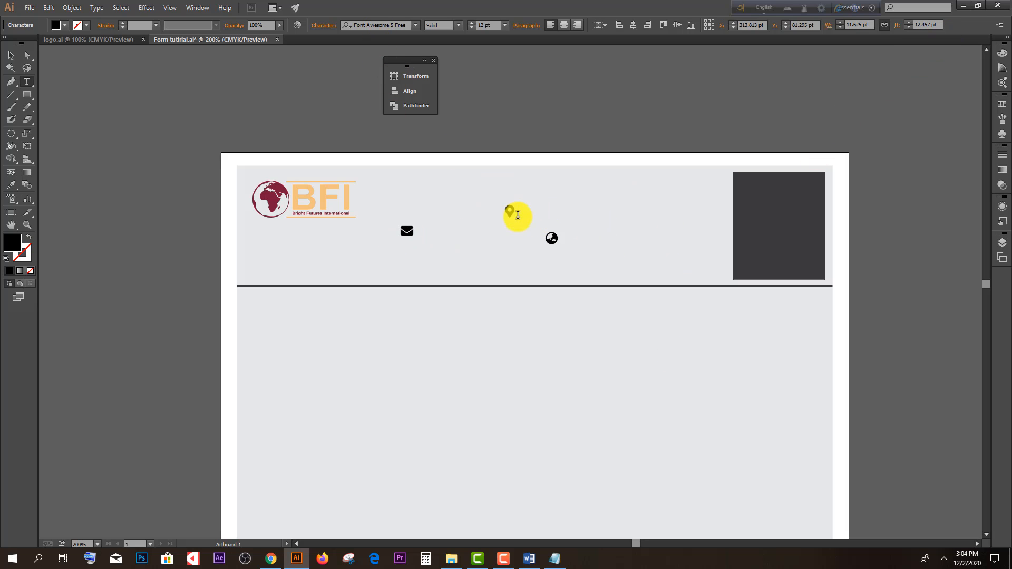
{"action": "left_click", "coordinate": [10, 55]}
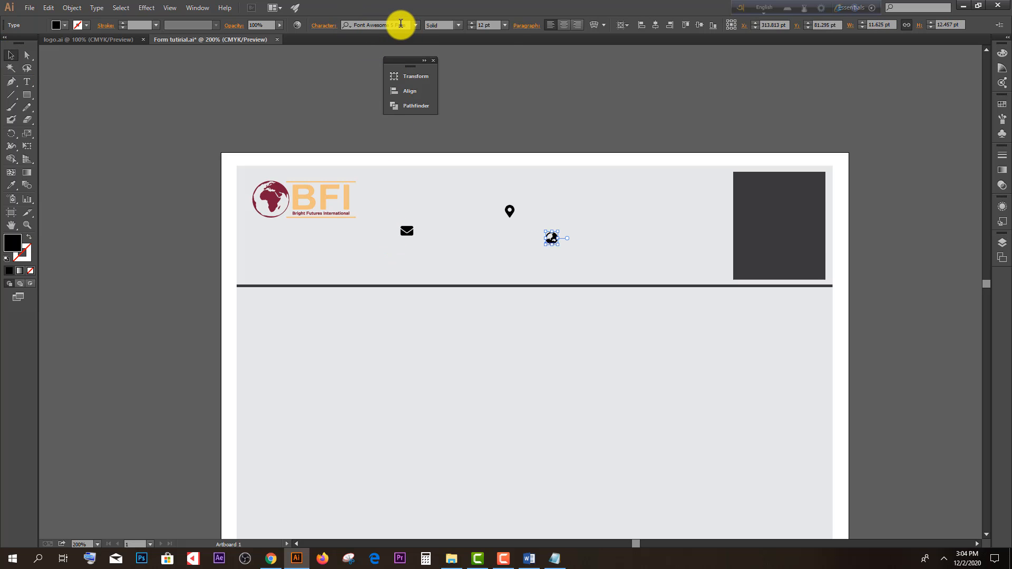
Step: Return to the cheatsheet in Chrome, search for "phone" and copy the glyph of the plain phone icon
{"action": "left_click", "coordinate": [962, 5]}
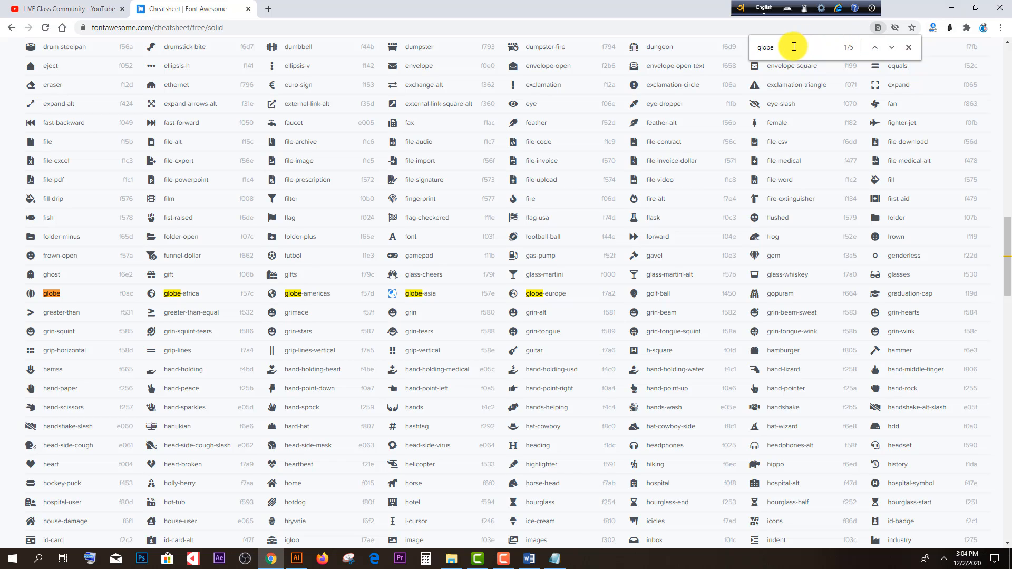
{"action": "left_click_drag", "start_coordinate": [794, 46], "coordinate": [754, 47]}
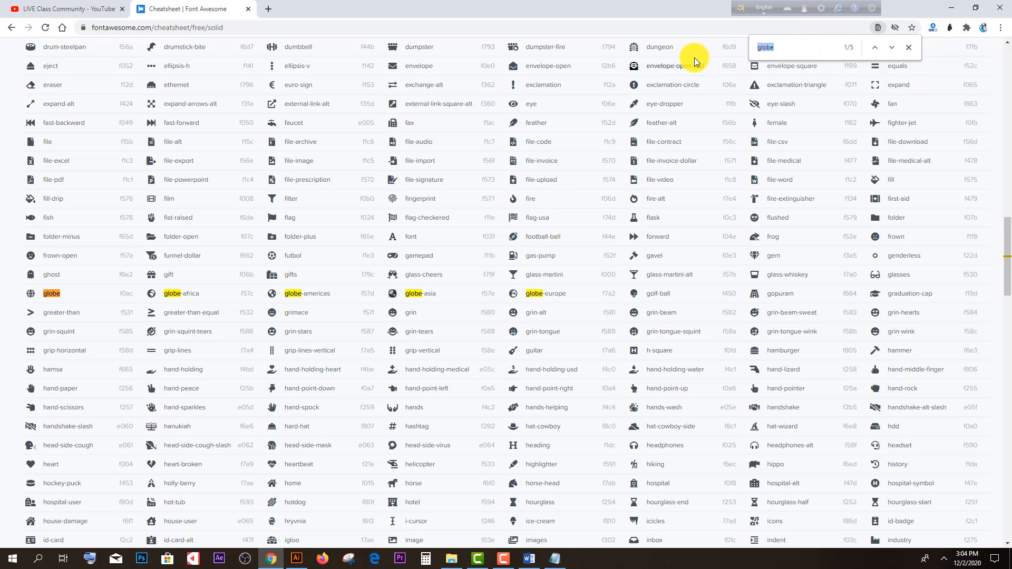
{"action": "type", "text": "phone"}
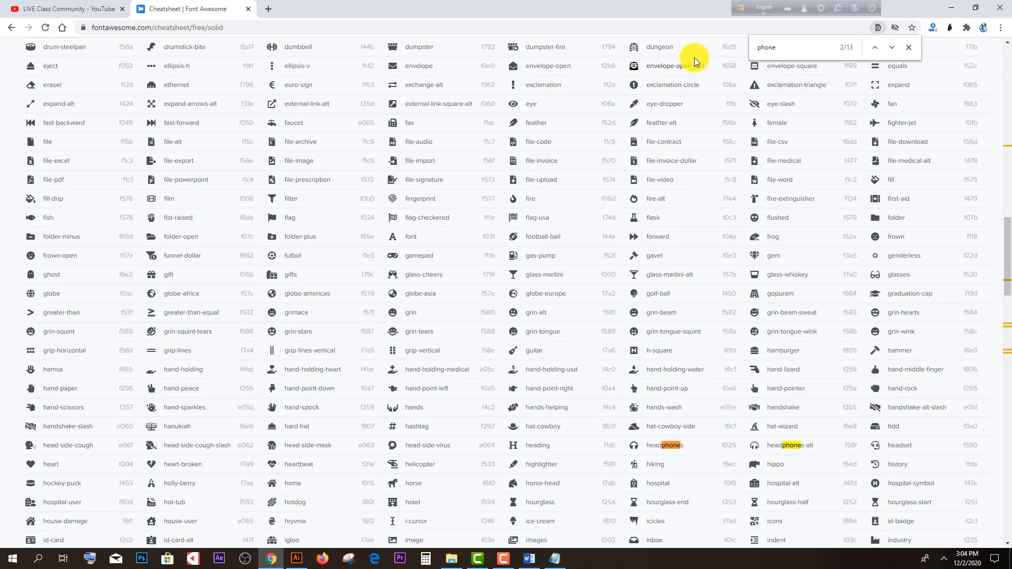
{"action": "left_click", "coordinate": [891, 48]}
{"action": "left_click", "coordinate": [891, 47]}
{"action": "left_click", "coordinate": [891, 47]}
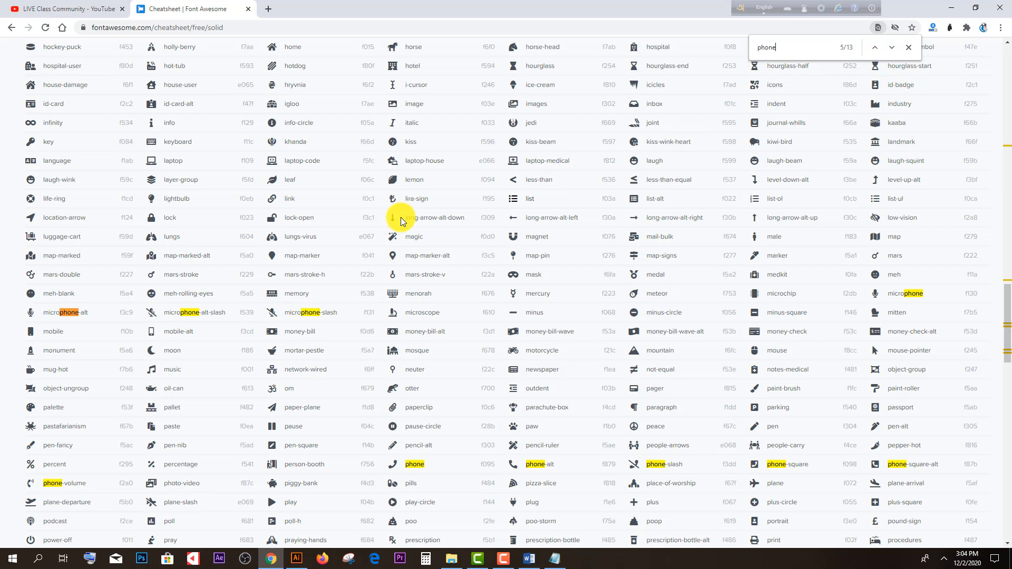
{"action": "scroll", "coordinate": [418, 447], "scroll_direction": "down", "scroll_amount": 2}
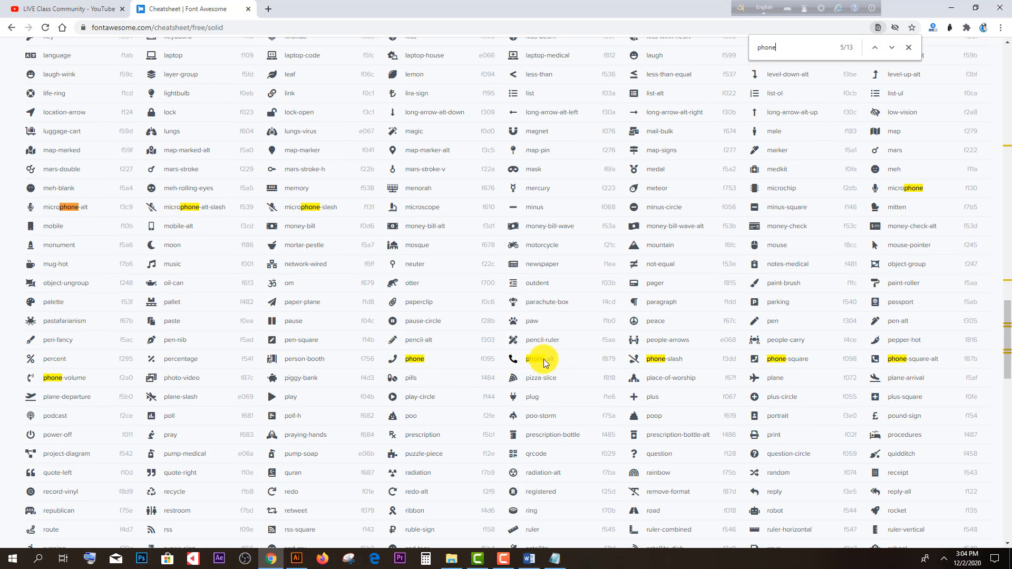
{"action": "left_click_drag", "start_coordinate": [398, 359], "coordinate": [389, 359]}
{"action": "right_click", "coordinate": [392, 359]}
{"action": "left_click", "coordinate": [411, 368]}
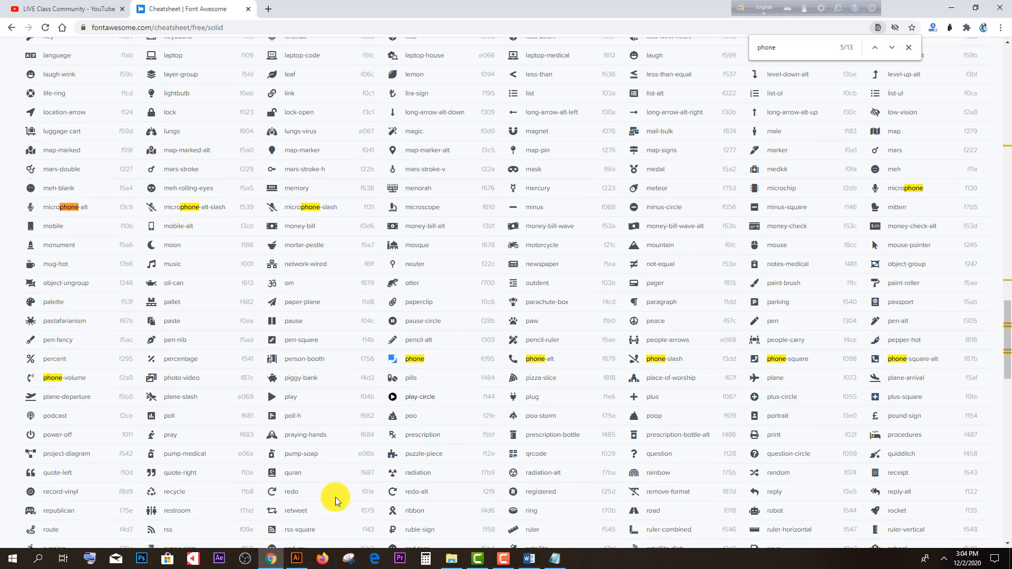
Step: Paste the phone glyph as point text in the Illustrator header, between the globe icon and the dark rectangle
{"action": "left_click", "coordinate": [298, 560]}
{"action": "left_click", "coordinate": [28, 81]}
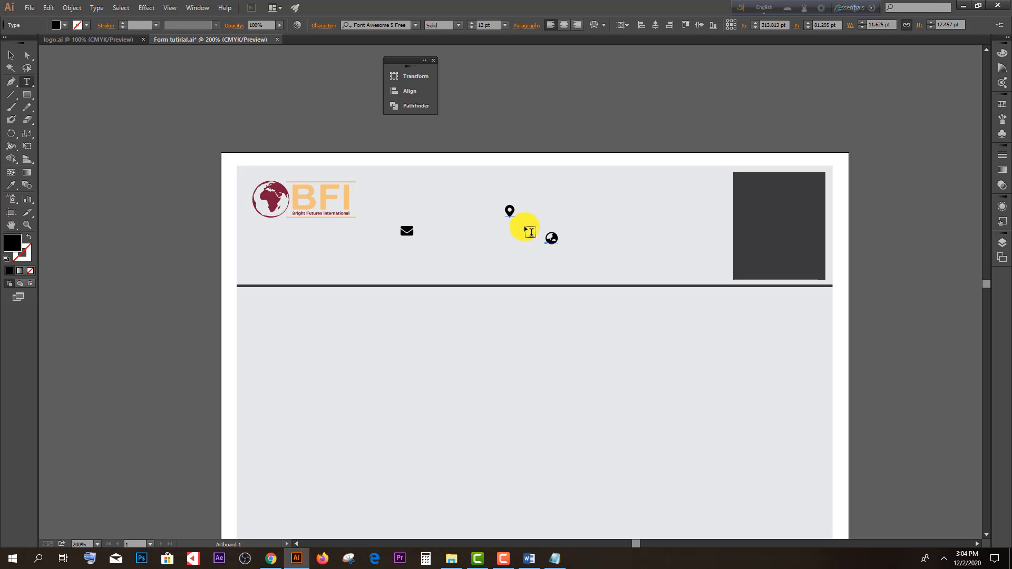
{"action": "left_click", "coordinate": [629, 238]}
{"action": "key", "text": "ctrl+v"}
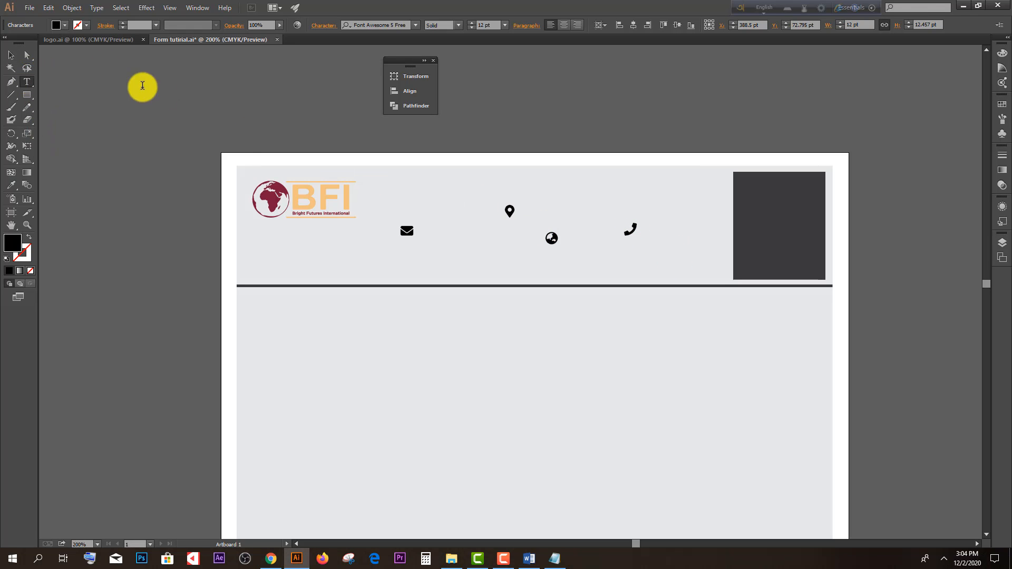
{"action": "left_click", "coordinate": [16, 59]}
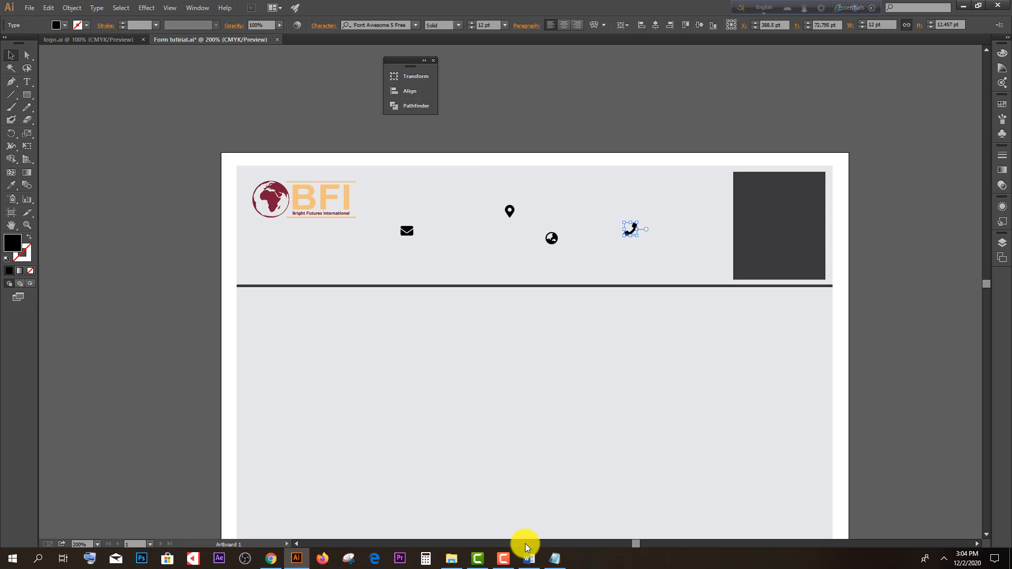
Step: Copy the two lines of the company's postal address from info.txt in Notepad
{"action": "left_click", "coordinate": [521, 560]}
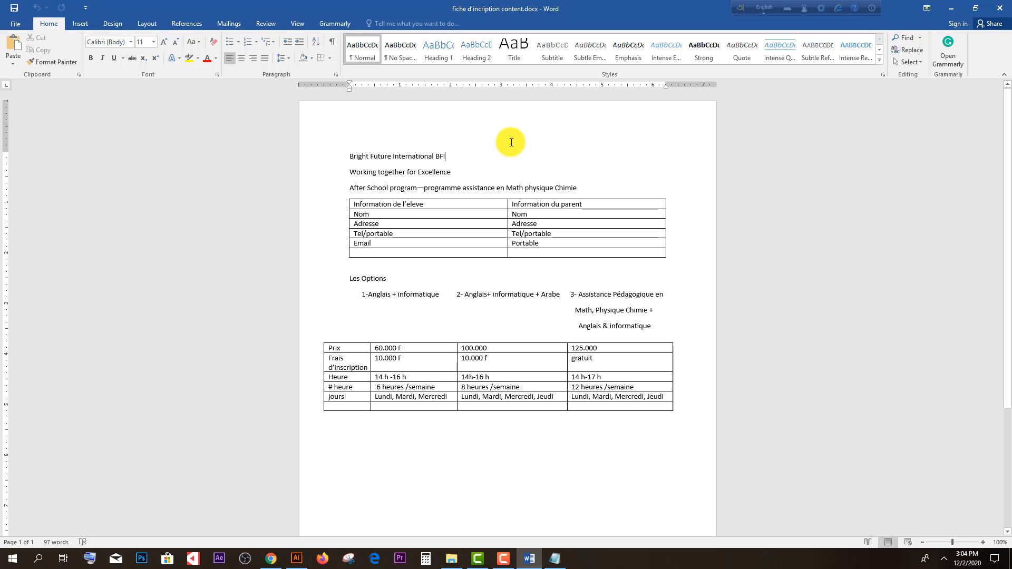
{"action": "left_click", "coordinate": [555, 559]}
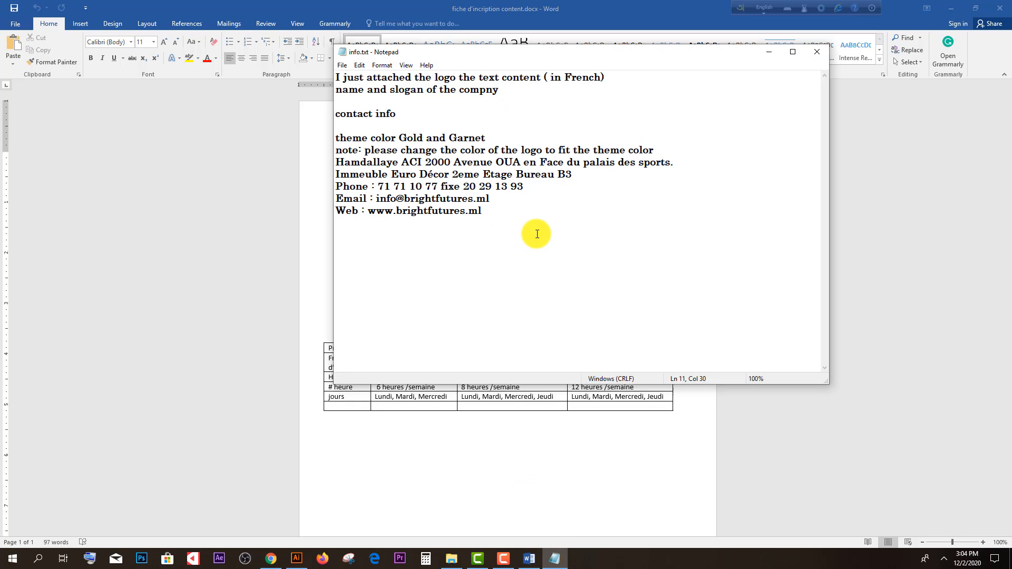
{"action": "left_click", "coordinate": [514, 125]}
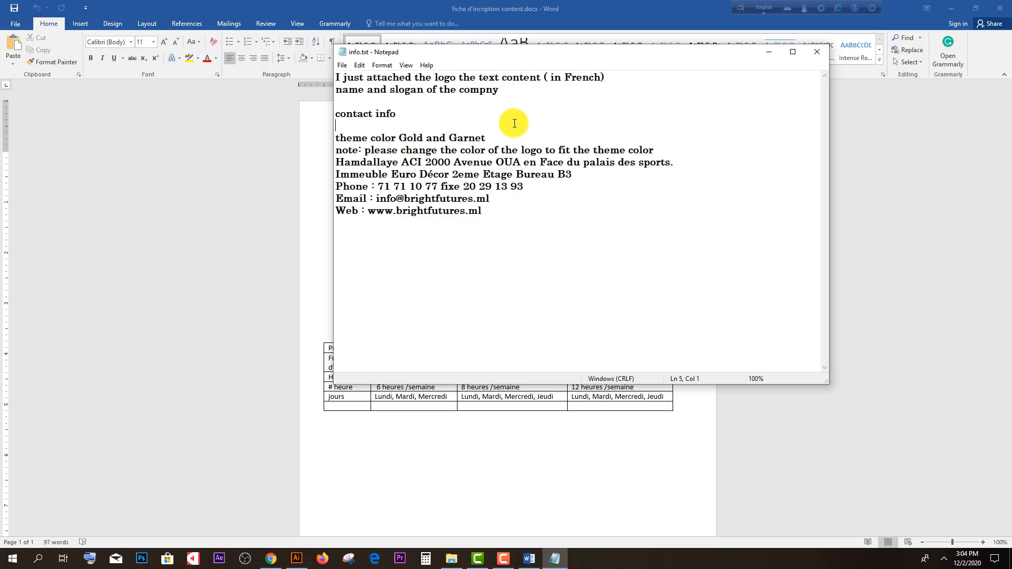
{"action": "left_click_drag", "start_coordinate": [577, 176], "coordinate": [334, 167]}
{"action": "right_click", "coordinate": [364, 166]}
{"action": "left_click", "coordinate": [402, 200]}
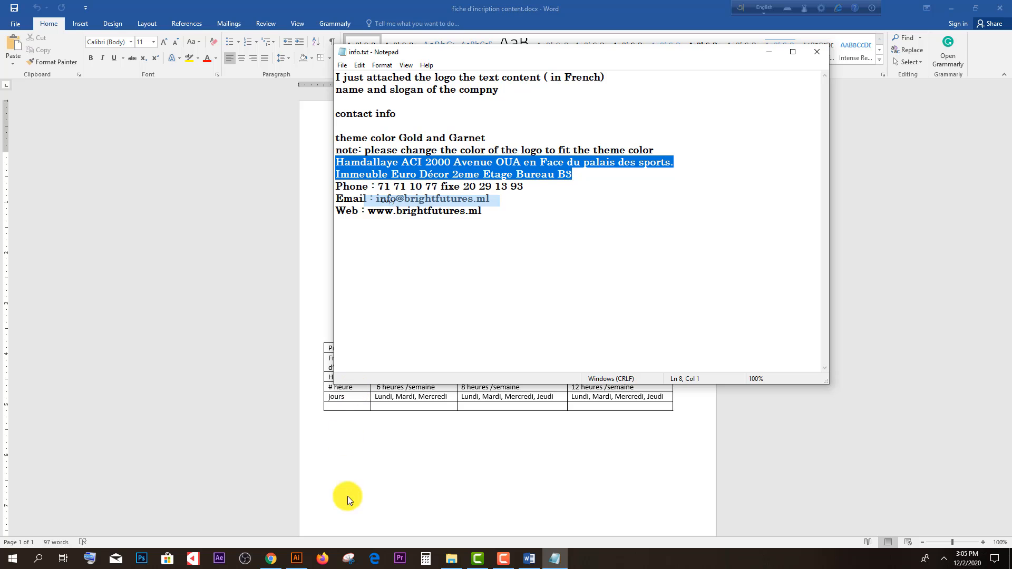
Step: Paste the two-line address as point text in the Illustrator header, to the right of the logo above the icons
{"action": "left_click", "coordinate": [297, 559]}
{"action": "scroll", "coordinate": [537, 199], "scroll_direction": "up", "scroll_amount": 1}
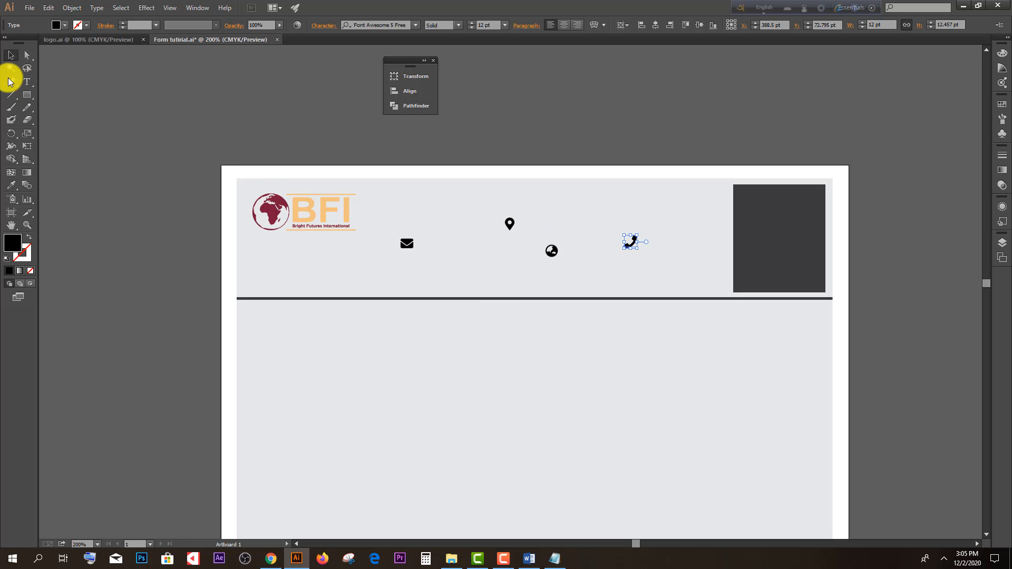
{"action": "left_click", "coordinate": [27, 82]}
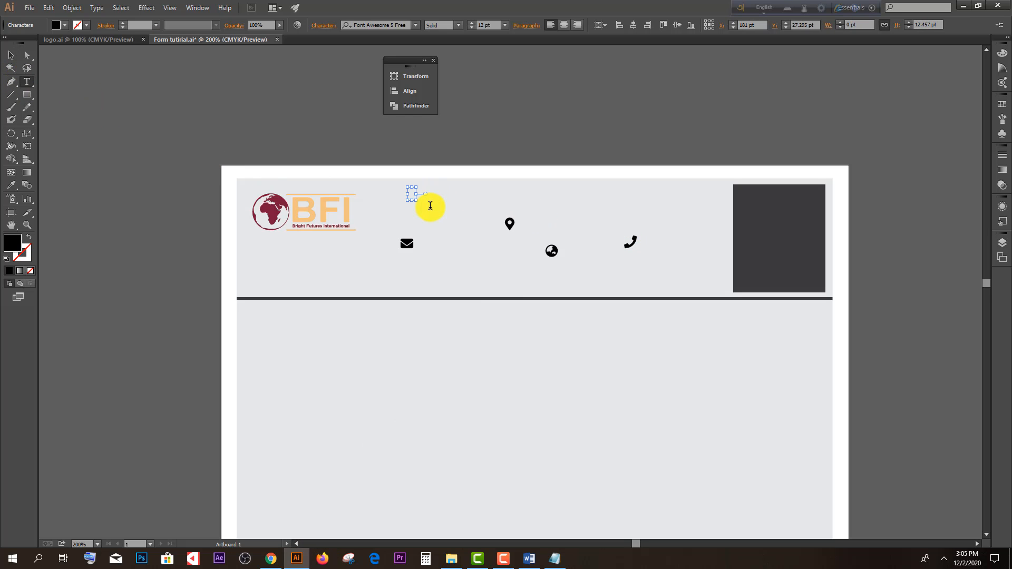
{"action": "key", "text": "ctrl+v"}
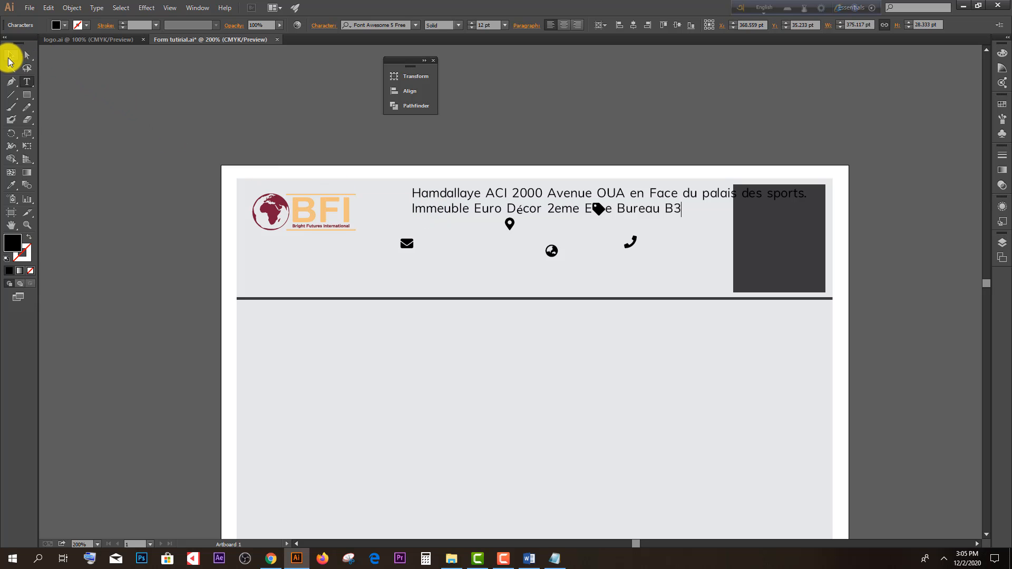
{"action": "left_click", "coordinate": [10, 62]}
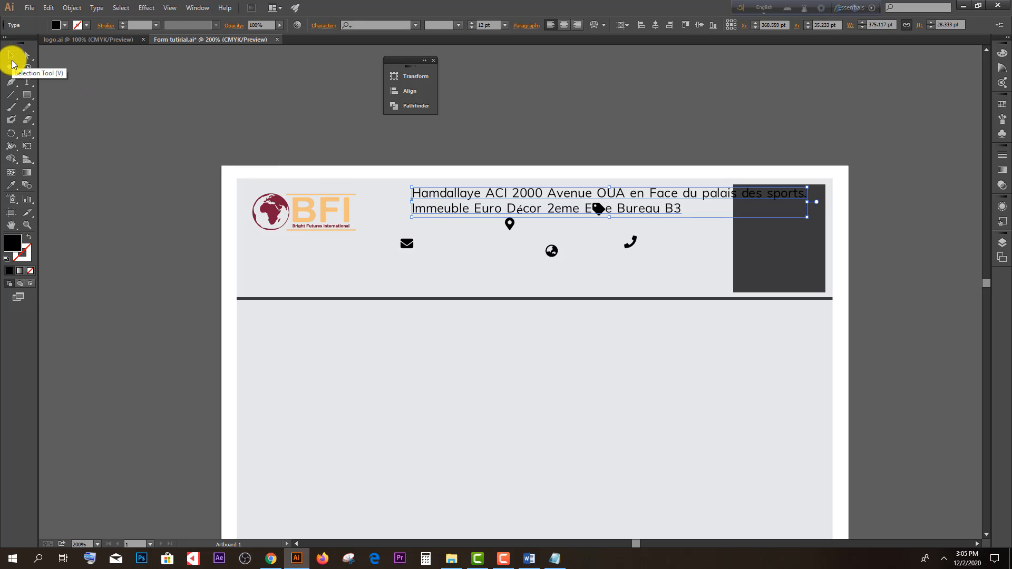
Step: Set the address text's font to Open Sans Regular and position it in the header between the logo and the dark rectangle
{"action": "left_click_drag", "start_coordinate": [493, 189], "coordinate": [437, 146]}
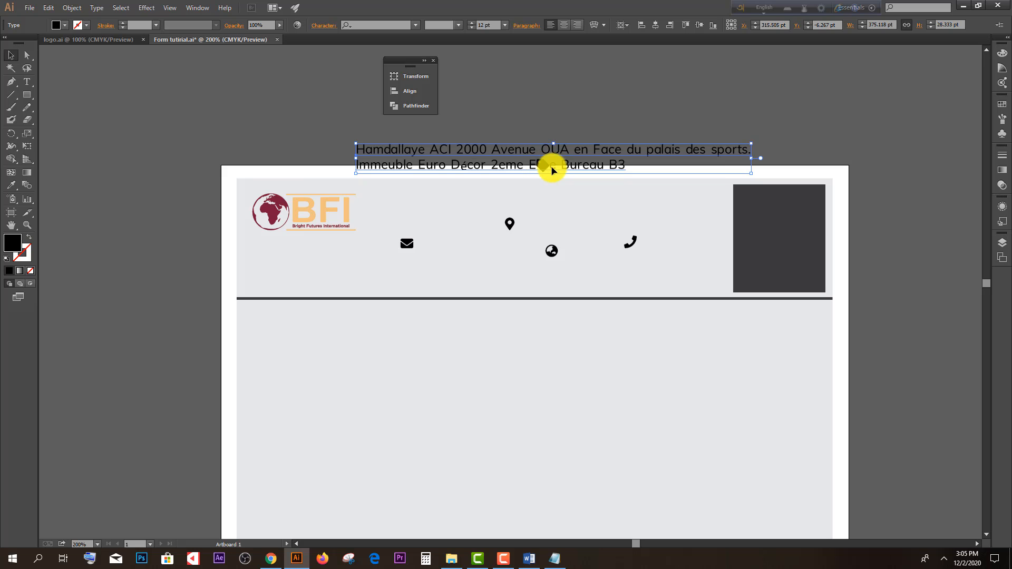
{"action": "left_click", "coordinate": [390, 23]}
{"action": "type", "text": "op"}
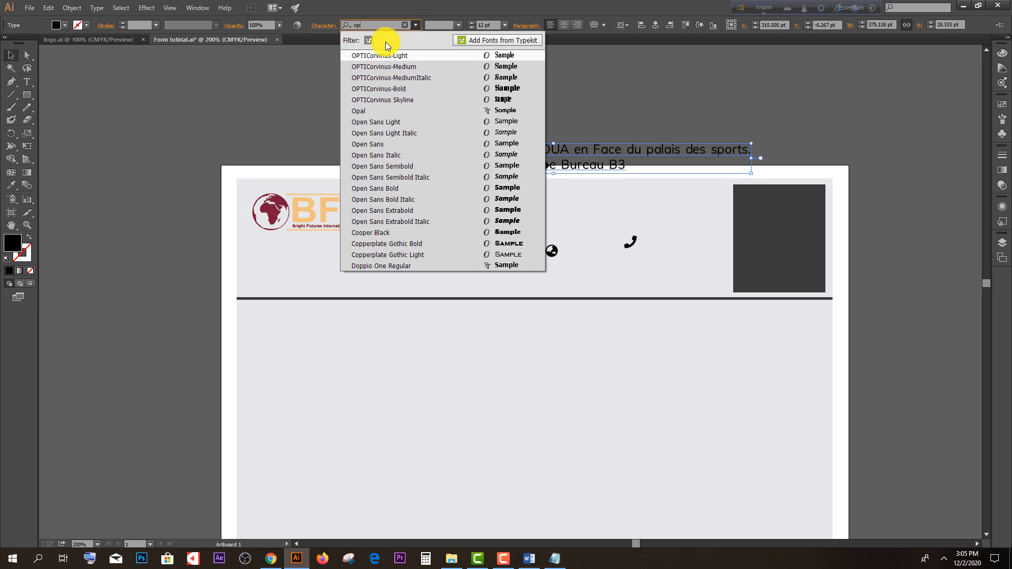
{"action": "left_click", "coordinate": [378, 144]}
{"action": "left_click_drag", "start_coordinate": [468, 153], "coordinate": [473, 189]}
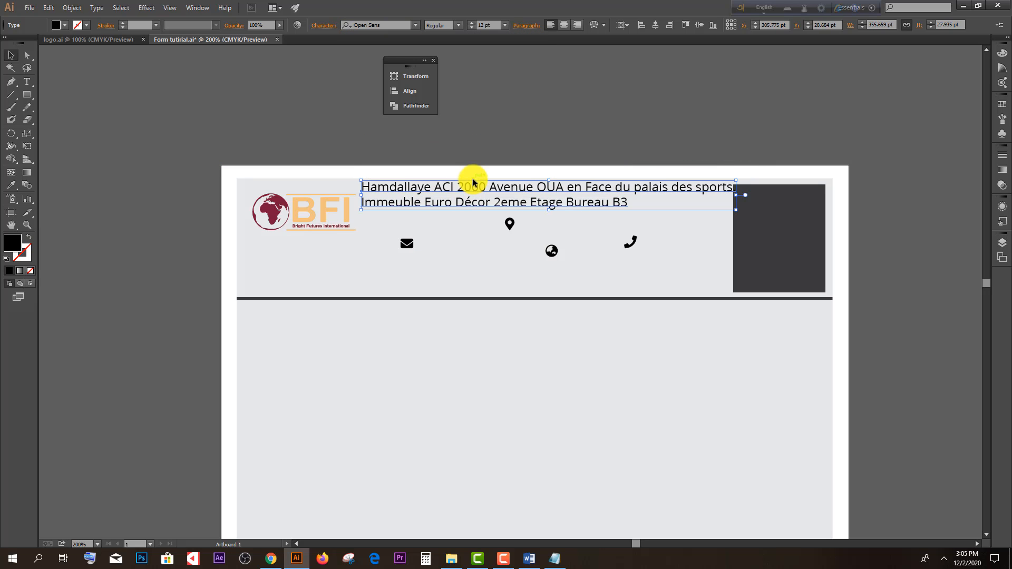
Step: Set the address text's size to 8 pt and reposition it in the header between the logo and the dark rectangle
{"action": "left_click", "coordinate": [505, 25]}
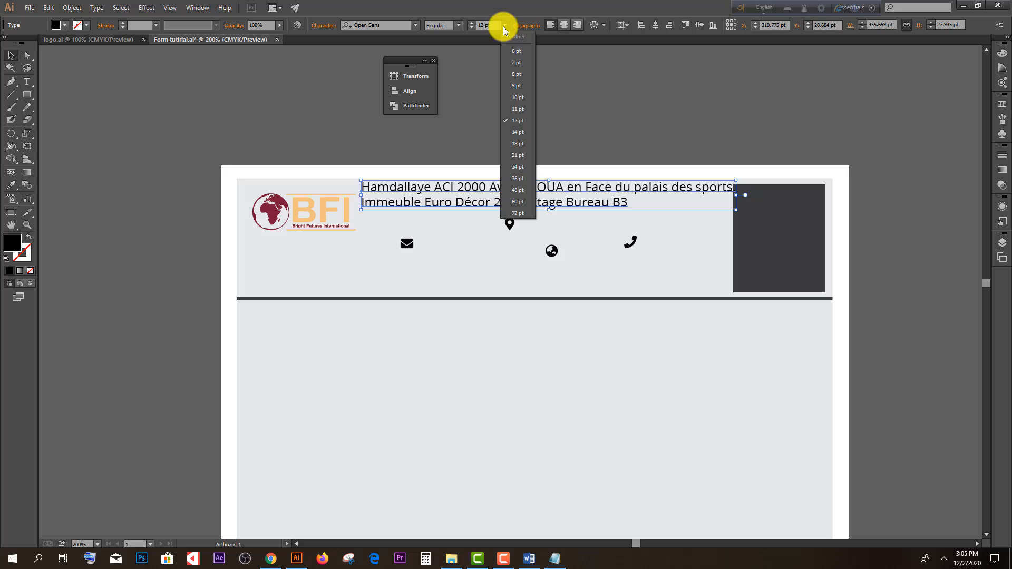
{"action": "left_click", "coordinate": [517, 75]}
{"action": "left_click_drag", "start_coordinate": [508, 188], "coordinate": [560, 195]}
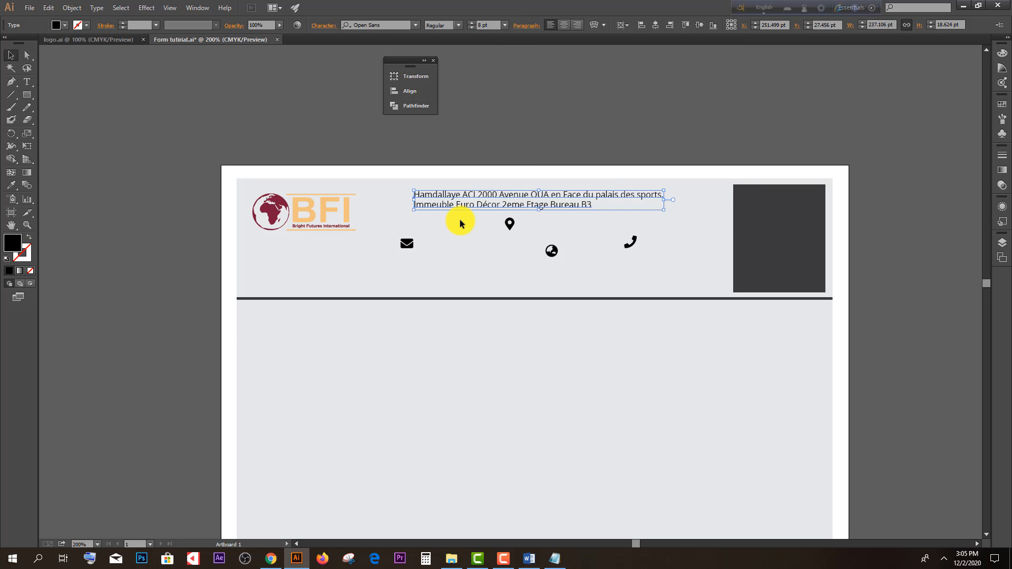
{"action": "scroll", "coordinate": [460, 224], "scroll_direction": "up", "scroll_amount": 1}
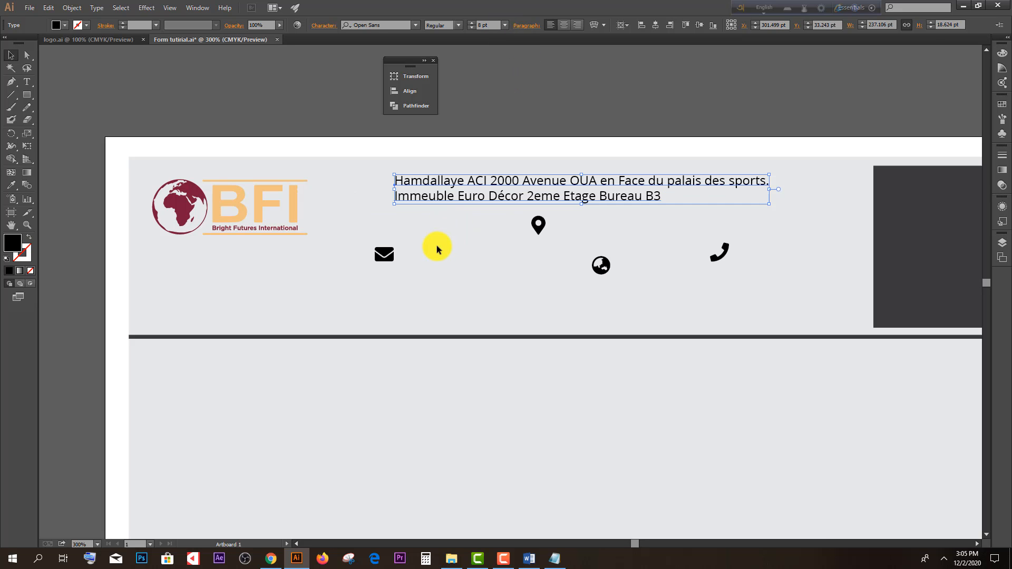
{"action": "left_click", "coordinate": [437, 245]}
Step: Move the address text slightly lower and place the envelope icon just left of its first line
{"action": "left_click_drag", "start_coordinate": [426, 185], "coordinate": [434, 207]}
{"action": "left_click_drag", "start_coordinate": [386, 251], "coordinate": [406, 206]}
{"action": "left_click", "coordinate": [401, 239]}
{"action": "left_click", "coordinate": [426, 209]}
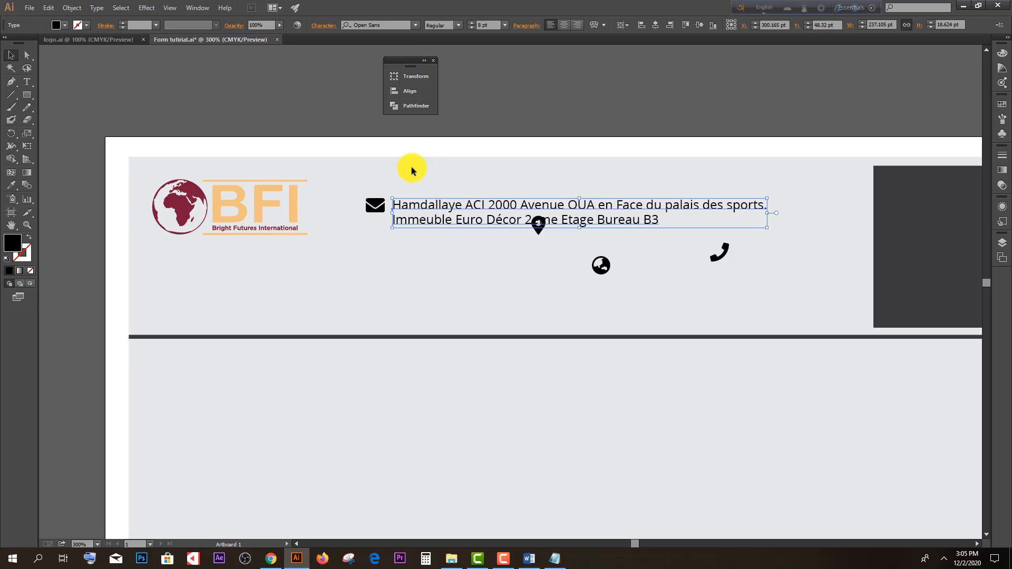
{"action": "left_click", "coordinate": [467, 261]}
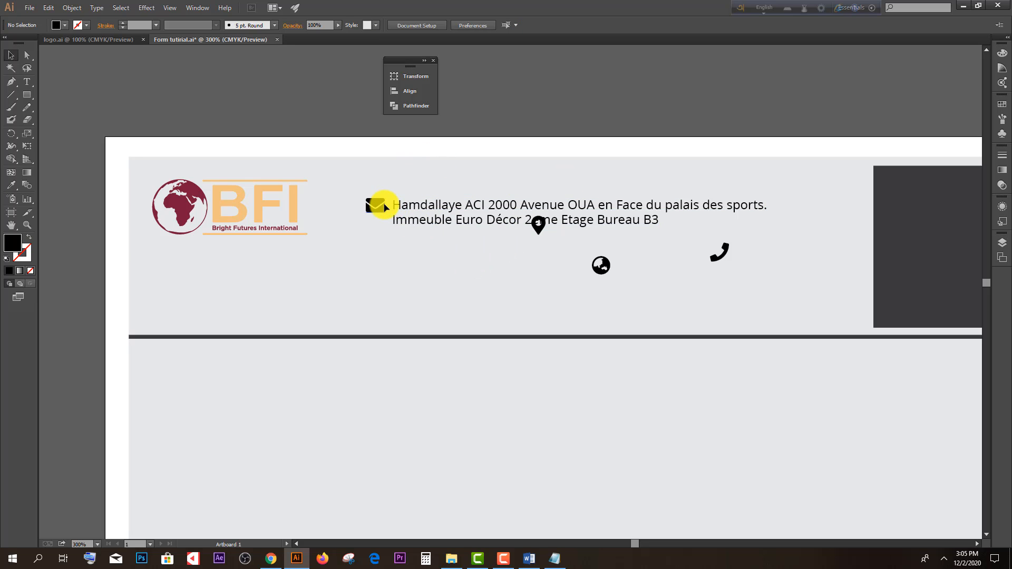
{"action": "left_click_drag", "start_coordinate": [385, 204], "coordinate": [387, 205]}
{"action": "left_click", "coordinate": [419, 236]}
Step: Add the point text "REGISTRATION FORM" in the header above the address text
{"action": "left_click", "coordinate": [423, 209]}
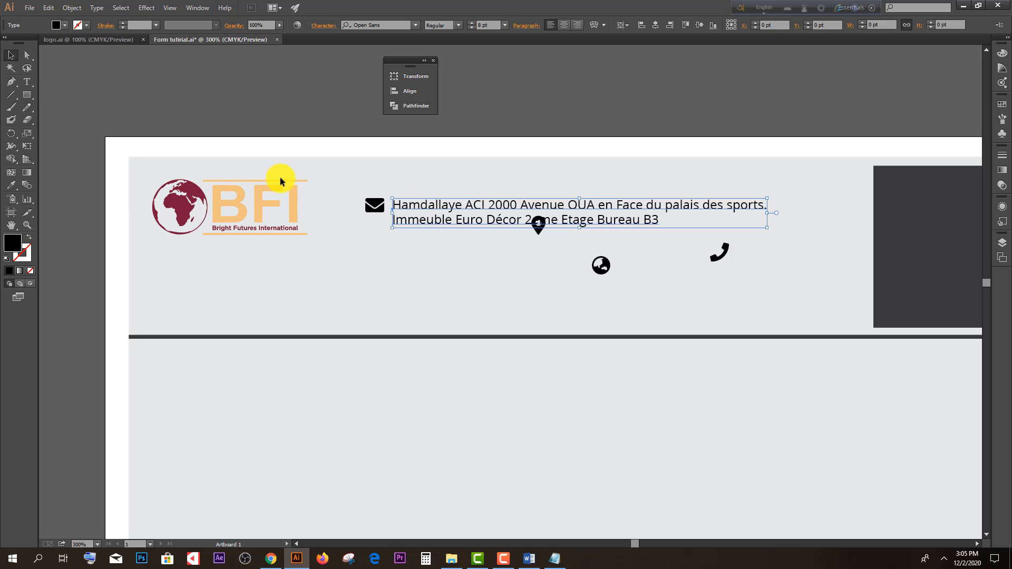
{"action": "left_click", "coordinate": [27, 81]}
{"action": "left_click", "coordinate": [471, 194]}
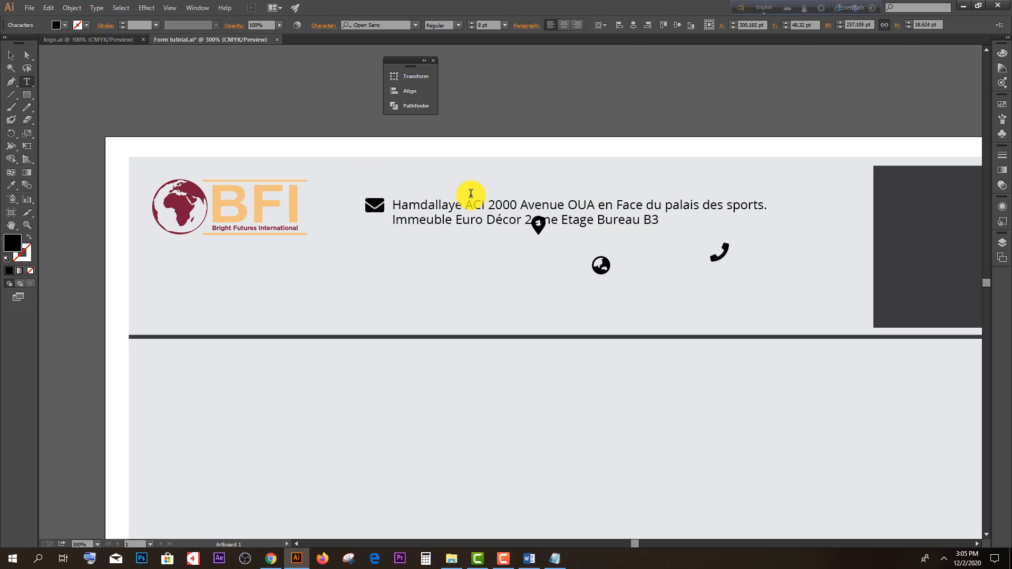
{"action": "type", "text": "REGISTRATION FORM"}
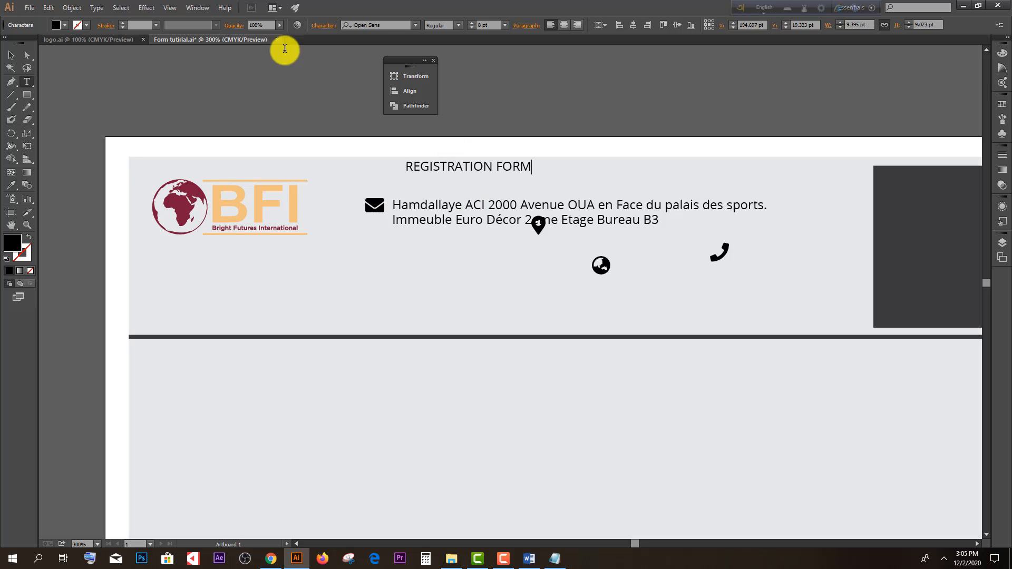
{"action": "left_click", "coordinate": [11, 55]}
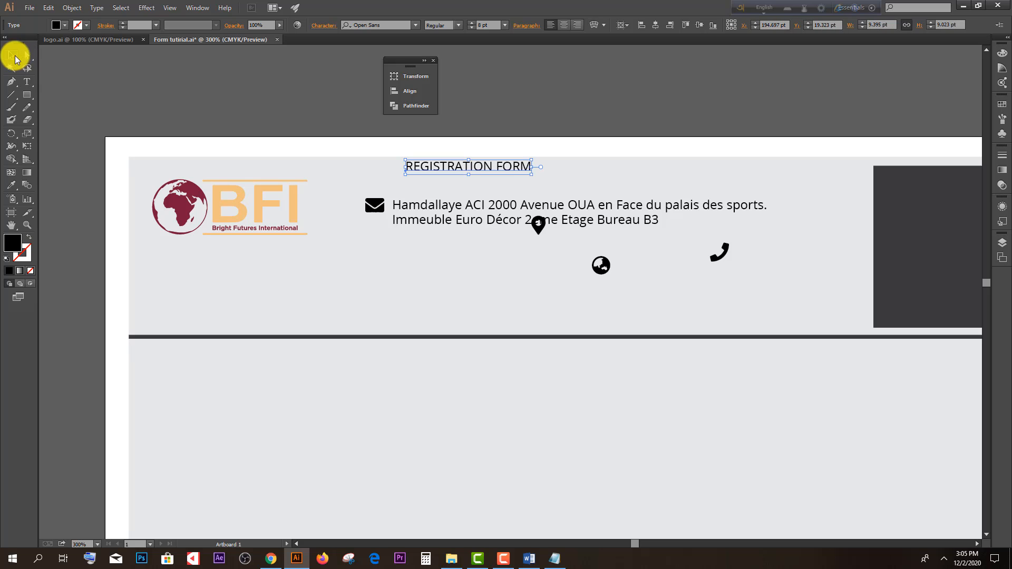
Step: Set the REGISTRATION FORM title to Bold and center it horizontally on the artboard
{"action": "left_click", "coordinate": [653, 25]}
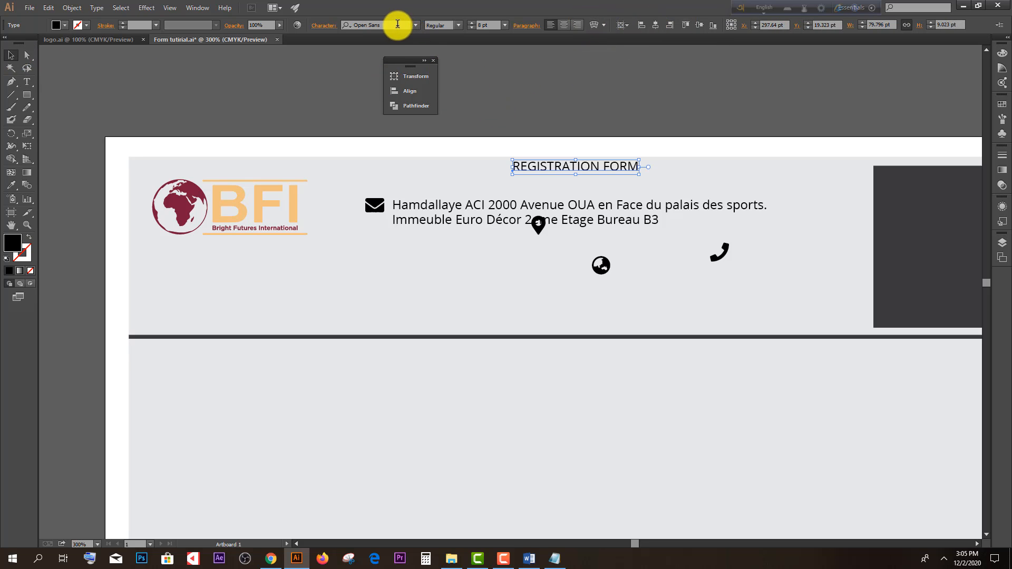
{"action": "left_click", "coordinate": [459, 25]}
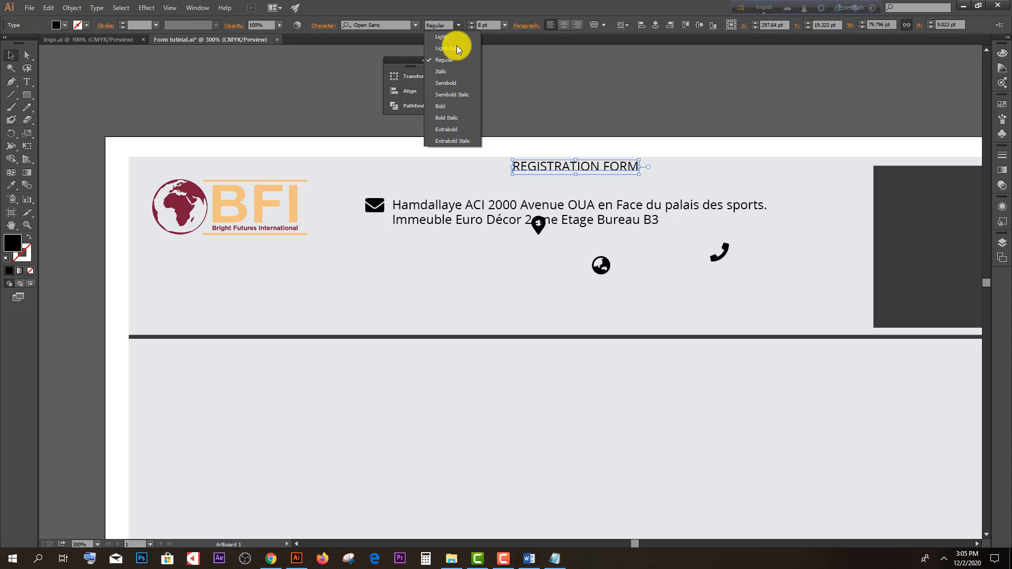
{"action": "left_click", "coordinate": [450, 106]}
{"action": "left_click", "coordinate": [656, 24]}
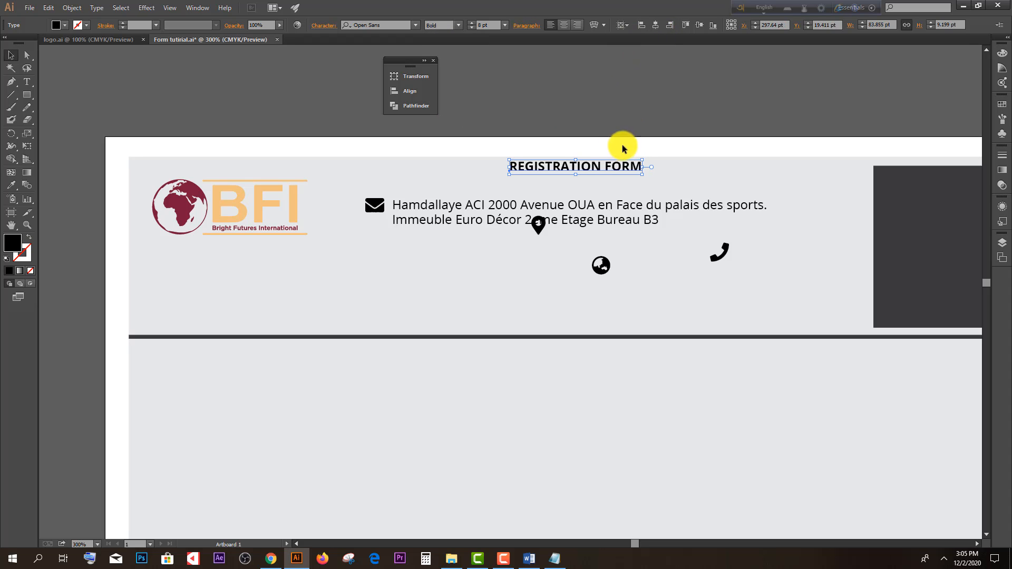
Step: Enlarge the title to about 18 pt just above the address and color it with the logo globe's maroon
{"action": "left_click_drag", "start_coordinate": [643, 159], "coordinate": [723, 127]}
{"action": "left_click_drag", "start_coordinate": [609, 163], "coordinate": [609, 176]}
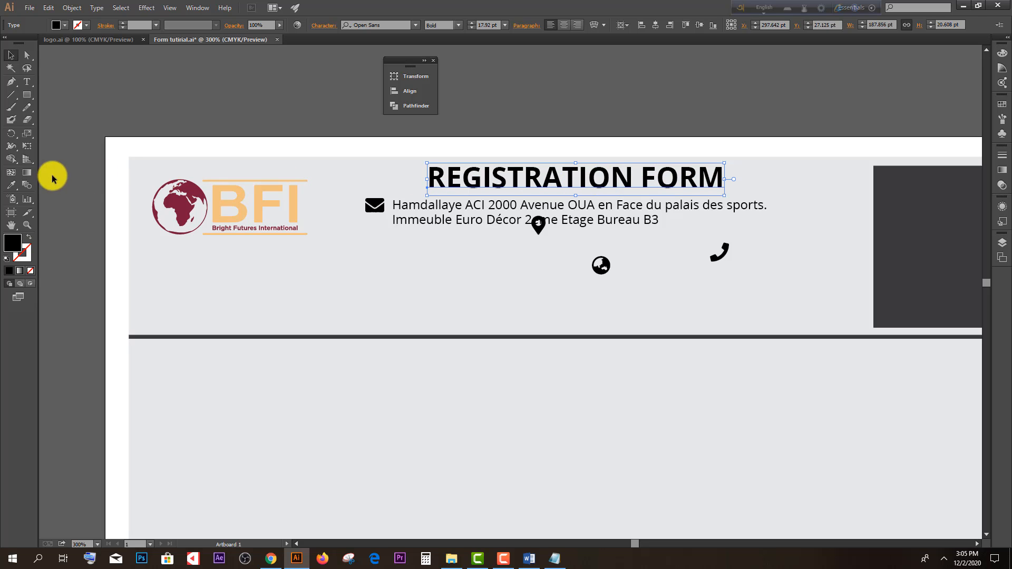
{"action": "left_click", "coordinate": [191, 181]}
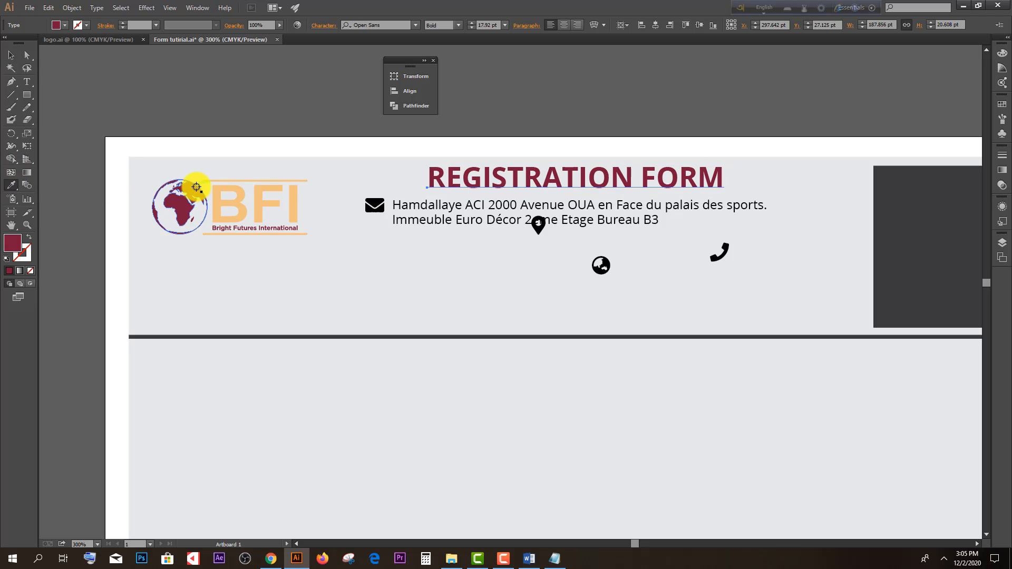
{"action": "left_click", "coordinate": [16, 56]}
{"action": "left_click", "coordinate": [349, 264]}
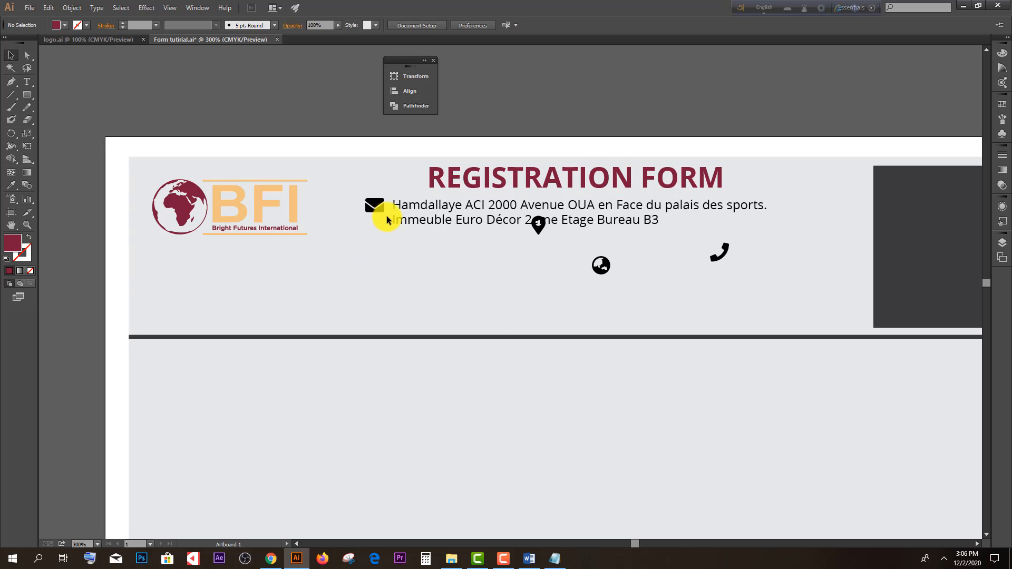
Step: Move the envelope icon below the address and put the location pin just left of the address's first line
{"action": "scroll", "coordinate": [417, 229], "scroll_direction": "up", "scroll_amount": 1}
{"action": "scroll", "coordinate": [417, 229], "scroll_direction": "up", "scroll_amount": 2}
{"action": "left_click_drag", "start_coordinate": [340, 233], "coordinate": [344, 234]}
{"action": "left_click_drag", "start_coordinate": [413, 241], "coordinate": [408, 237]}
{"action": "left_click_drag", "start_coordinate": [331, 234], "coordinate": [309, 291]}
{"action": "left_click_drag", "start_coordinate": [653, 277], "coordinate": [333, 235]}
{"action": "left_click", "coordinate": [362, 316]}
Step: Stack the phone, envelope and globe icons in a vertical column below the location pin
{"action": "left_click_drag", "start_coordinate": [325, 304], "coordinate": [350, 327]}
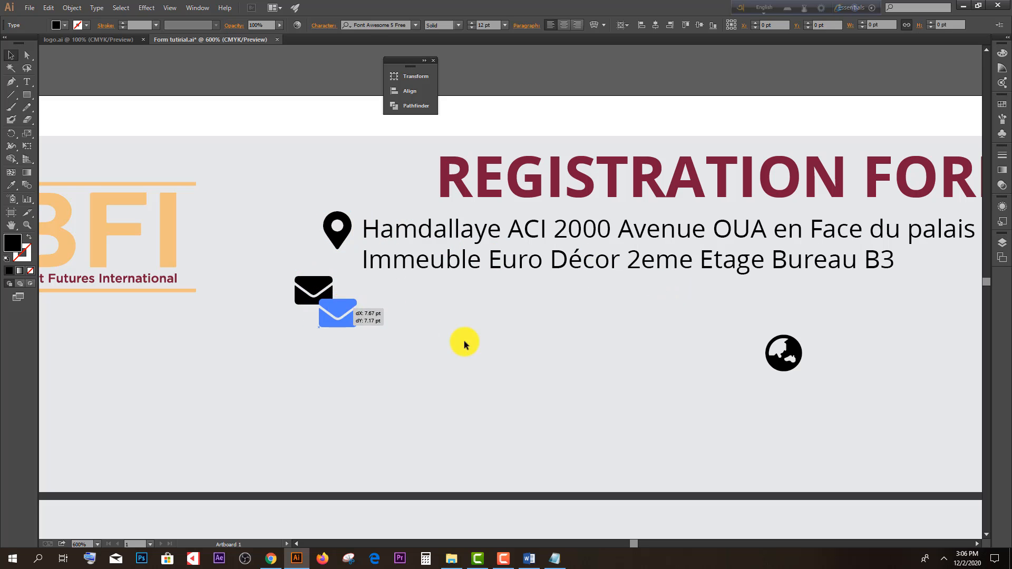
{"action": "left_click_drag", "start_coordinate": [791, 358], "coordinate": [332, 359]}
{"action": "scroll", "coordinate": [378, 354], "scroll_direction": "down", "scroll_amount": 2}
{"action": "left_click", "coordinate": [444, 352]}
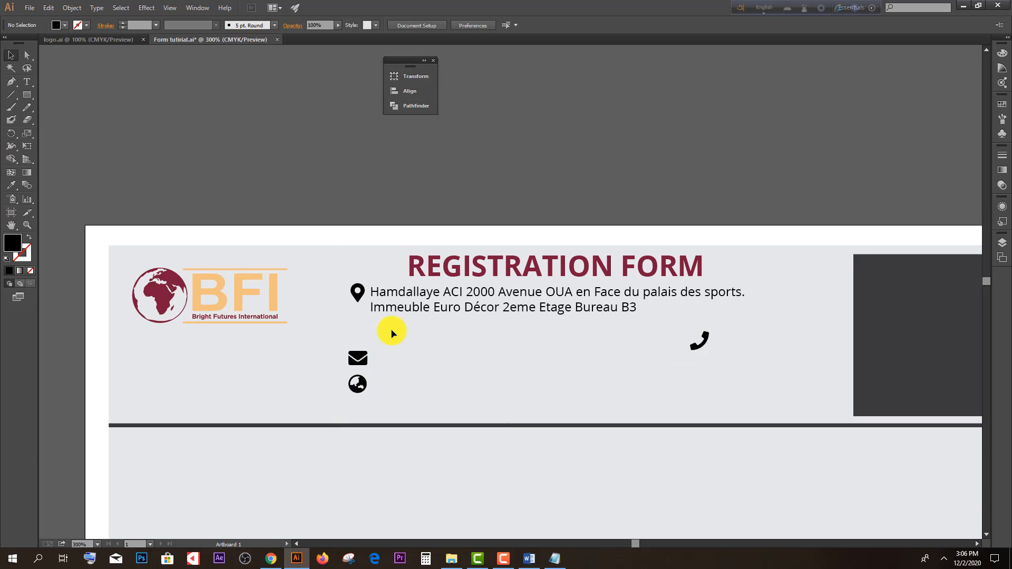
{"action": "left_click_drag", "start_coordinate": [696, 350], "coordinate": [331, 328]}
{"action": "scroll", "coordinate": [390, 345], "scroll_direction": "up", "scroll_amount": 1}
{"action": "left_click_drag", "start_coordinate": [409, 281], "coordinate": [421, 281]}
{"action": "left_click", "coordinate": [422, 342]}
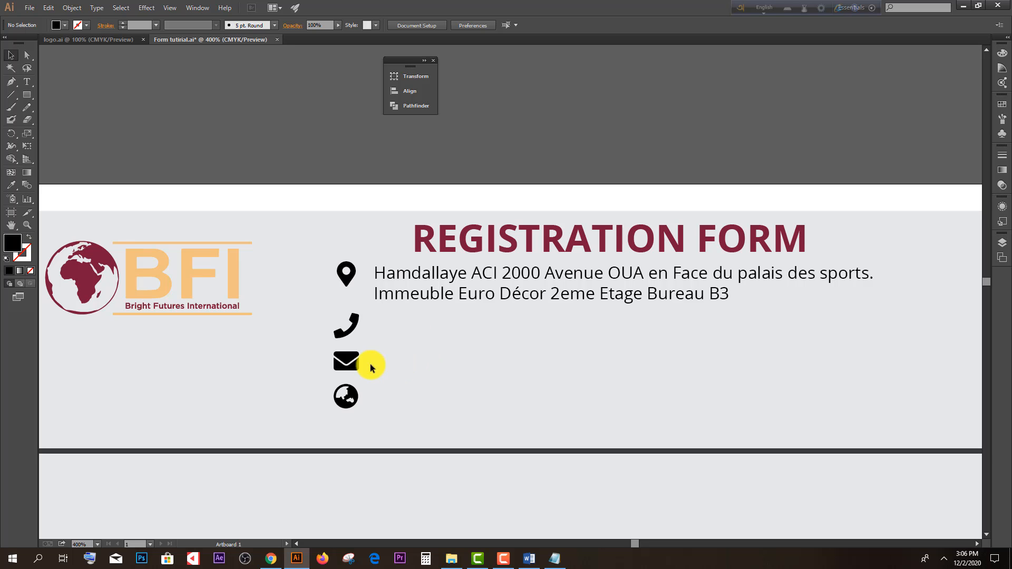
Step: Try to scale the phone icon down to about 8.4 pt
{"action": "scroll", "coordinate": [306, 337], "scroll_direction": "up", "scroll_amount": 2}
{"action": "left_click", "coordinate": [396, 306]}
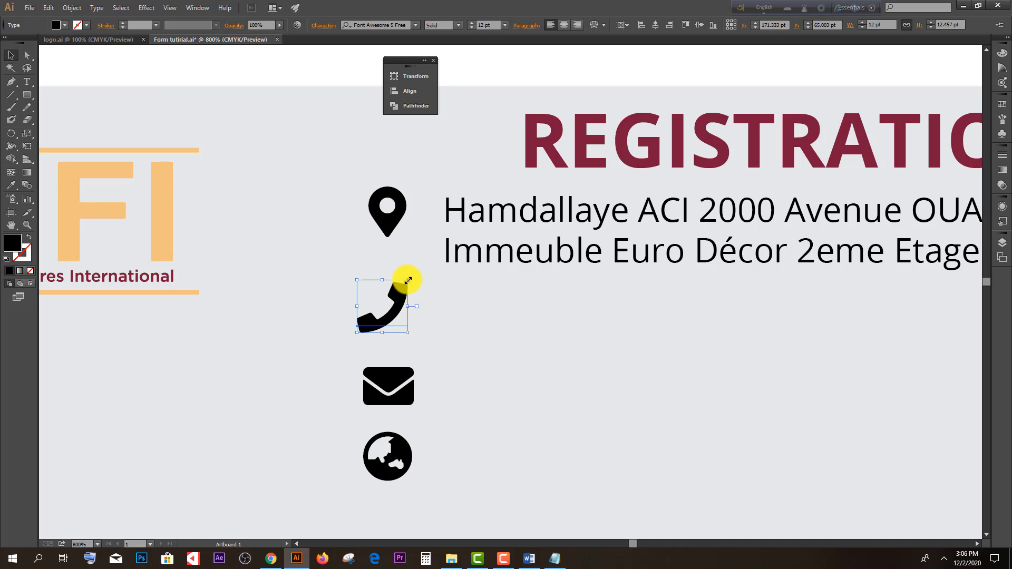
{"action": "left_click_drag", "start_coordinate": [408, 278], "coordinate": [407, 301]}
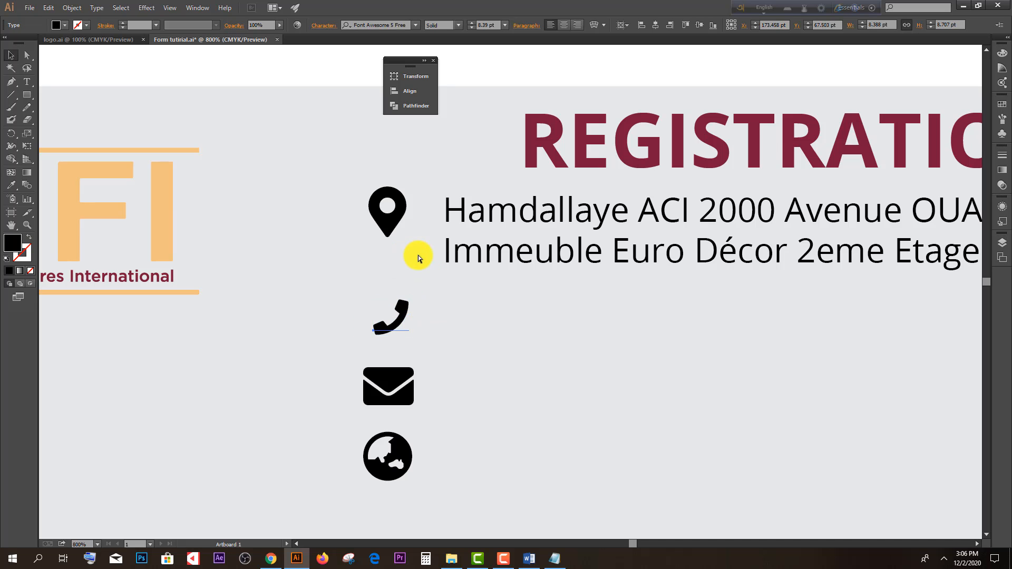
{"action": "left_click", "coordinate": [463, 331]}
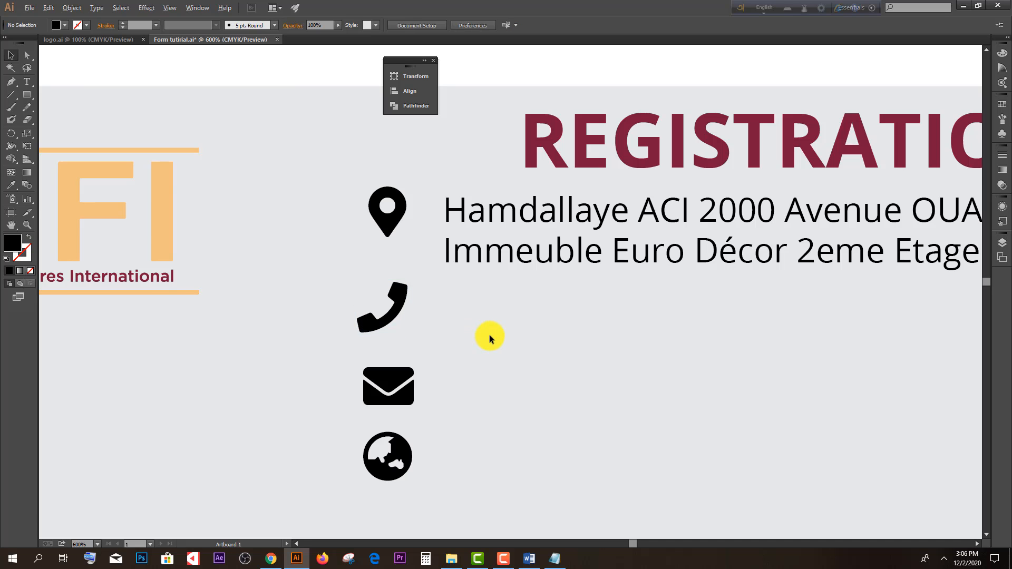
{"action": "scroll", "coordinate": [489, 338], "scroll_direction": "down", "scroll_amount": 1}
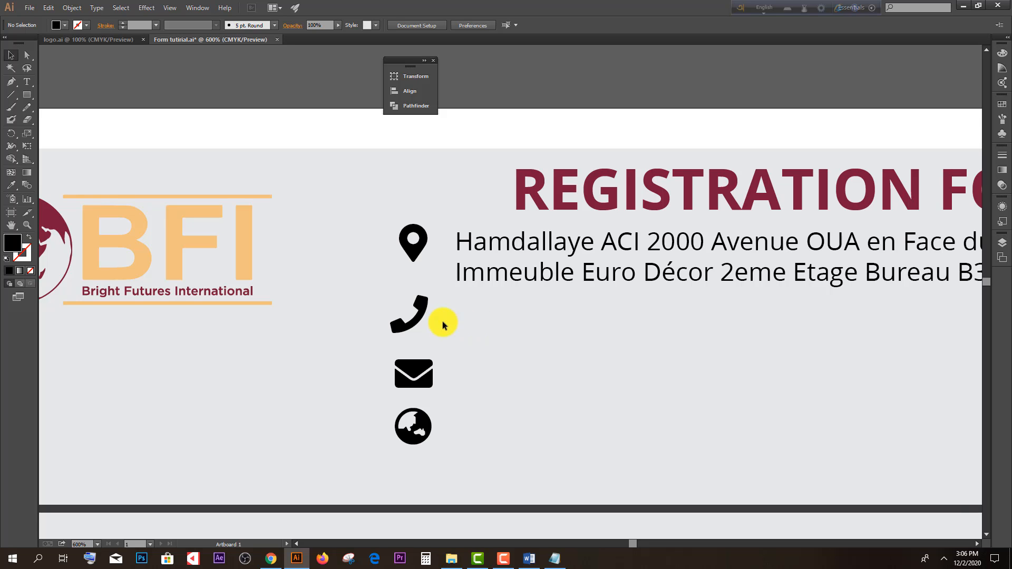
Step: Draw a circle about 16 pt in diameter left of the location pin and fill it with the title's maroon
{"action": "scroll", "coordinate": [409, 297], "scroll_direction": "up", "scroll_amount": 1}
{"action": "left_click_drag", "start_coordinate": [437, 223], "coordinate": [441, 240]}
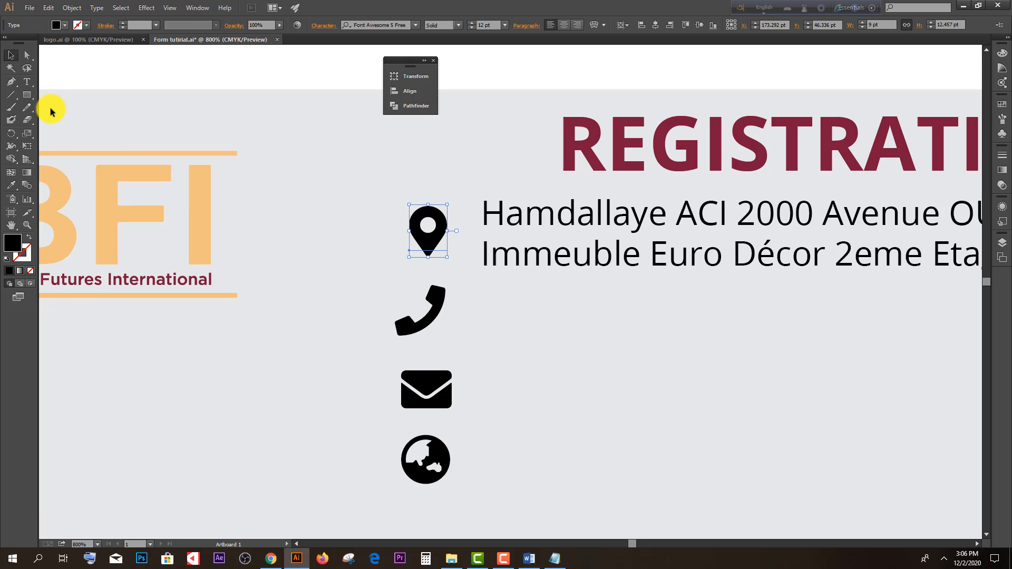
{"action": "left_click", "coordinate": [27, 95]}
{"action": "key", "text": "l"}
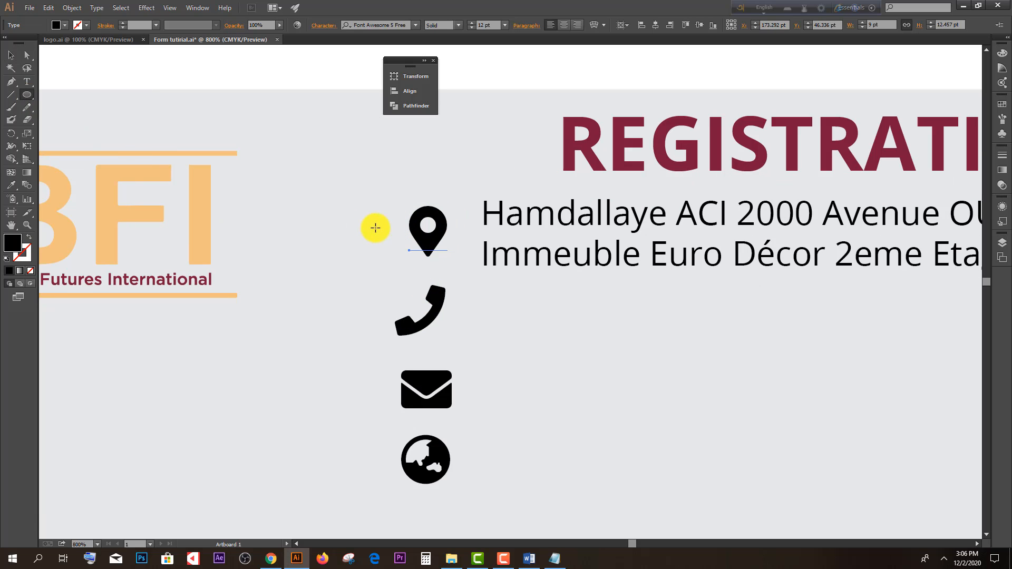
{"action": "left_click_drag", "start_coordinate": [360, 223], "coordinate": [396, 243]}
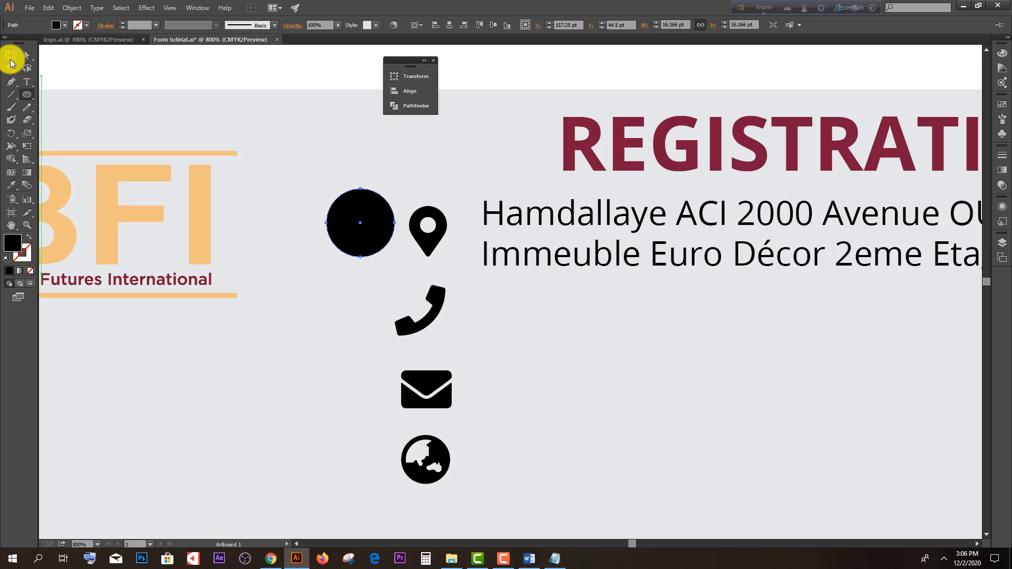
{"action": "left_click", "coordinate": [11, 55]}
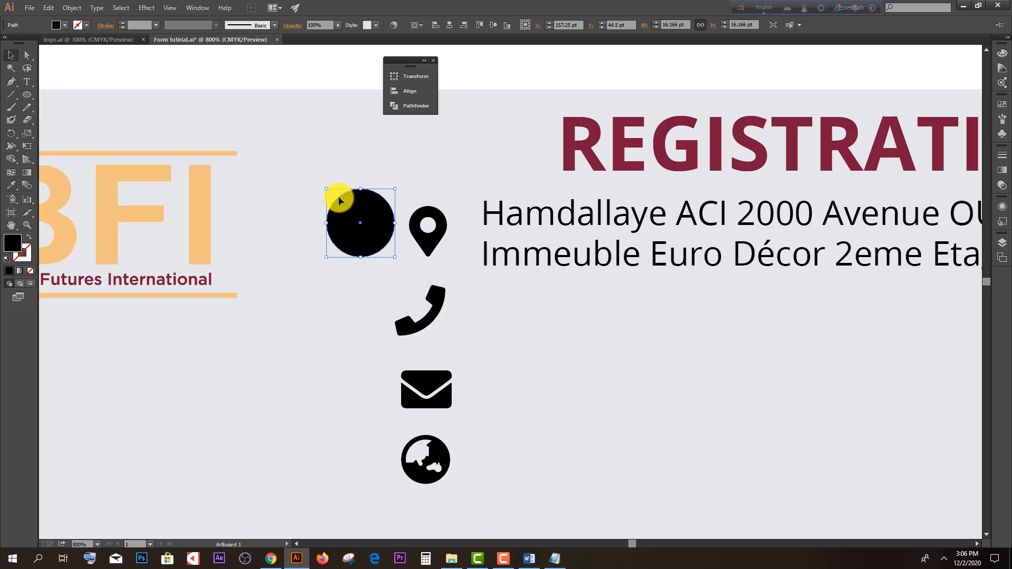
{"action": "left_click", "coordinate": [13, 186]}
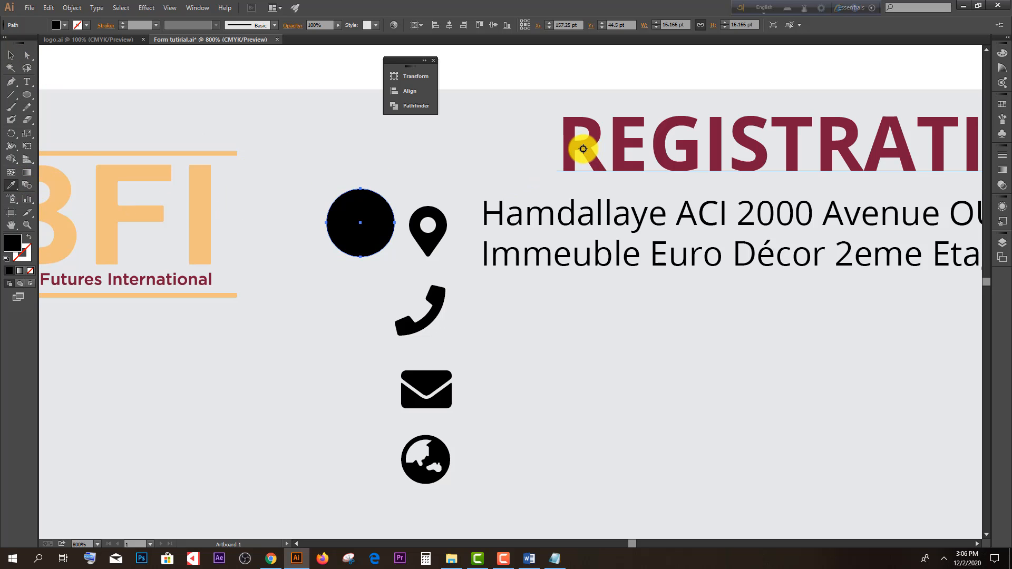
{"action": "left_click", "coordinate": [583, 150]}
{"action": "left_click", "coordinate": [16, 58]}
Step: Bring the location pin to the front and place it on the maroon circle
{"action": "left_click", "coordinate": [419, 227]}
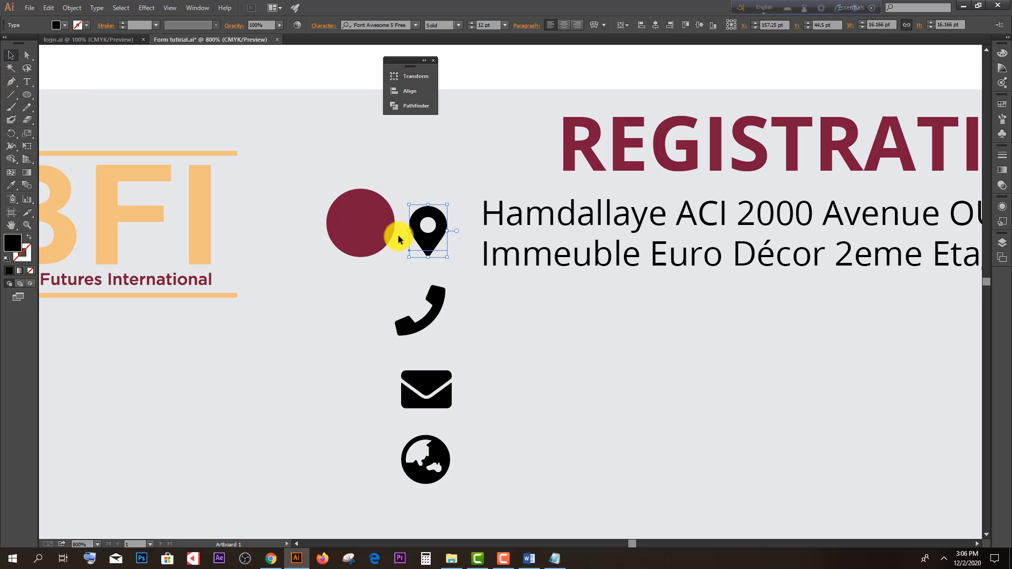
{"action": "right_click", "coordinate": [423, 235]}
{"action": "mouse_move", "coordinate": [461, 337]}
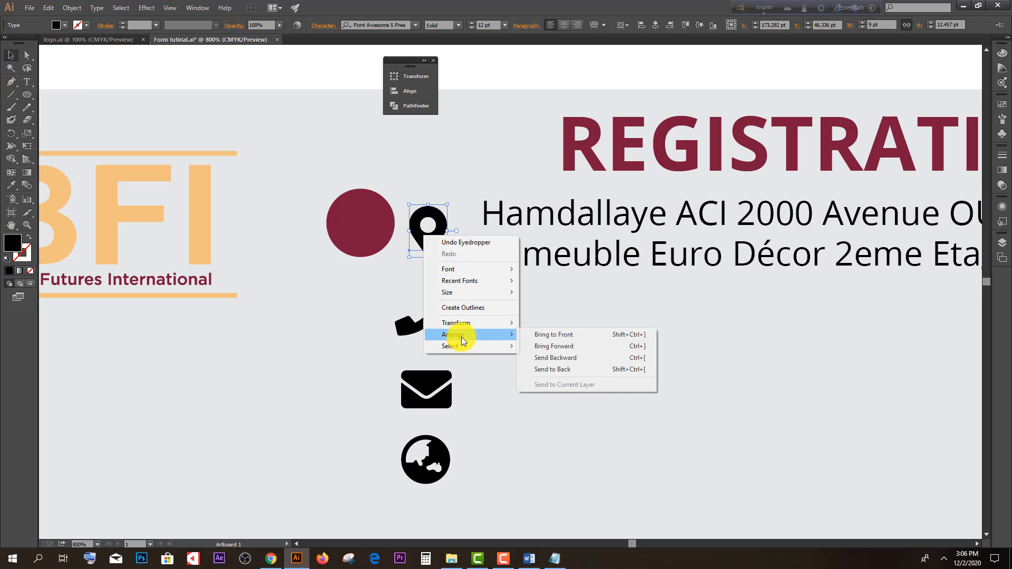
{"action": "left_click", "coordinate": [561, 337]}
{"action": "left_click_drag", "start_coordinate": [417, 237], "coordinate": [353, 230]}
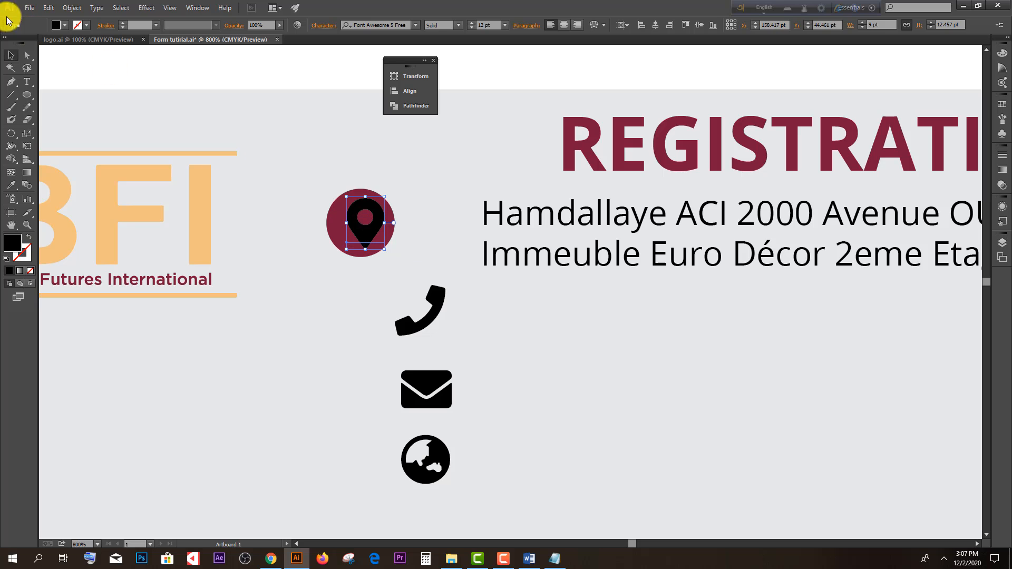
Step: Fill the location pin with white and center it within the maroon circle
{"action": "left_click", "coordinate": [56, 29]}
{"action": "left_click", "coordinate": [25, 41]}
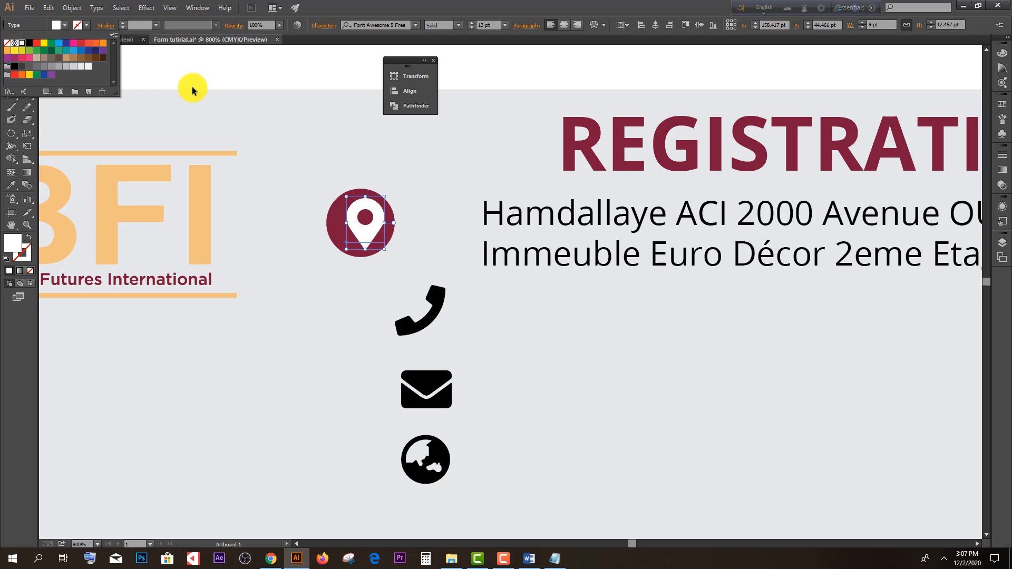
{"action": "scroll", "coordinate": [337, 222], "scroll_direction": "up", "scroll_amount": 2}
{"action": "left_click_drag", "start_coordinate": [370, 230], "coordinate": [355, 230]}
Step: Move the maroon circle and its white pin together toward the start of the address text
{"action": "left_click_drag", "start_coordinate": [266, 156], "coordinate": [406, 250]}
{"action": "left_click_drag", "start_coordinate": [388, 221], "coordinate": [544, 221]}
{"action": "key", "text": "ctrl+shift+a"}
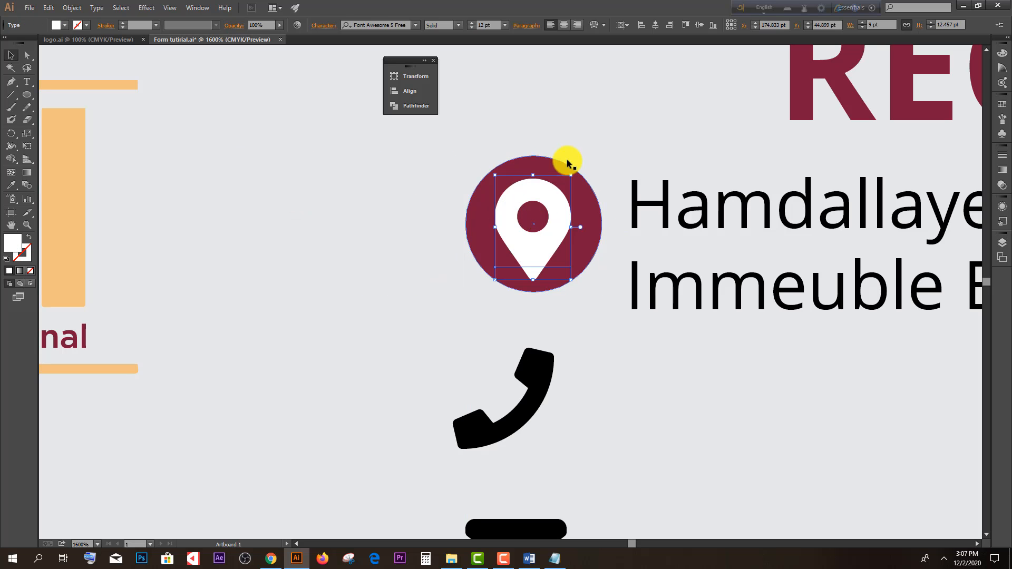
Step: Scale the circle and pin together to about 9.7 pt wide and place them beside the address's first line
{"action": "left_click", "coordinate": [567, 159]}
{"action": "left_click_drag", "start_coordinate": [455, 157], "coordinate": [561, 253]}
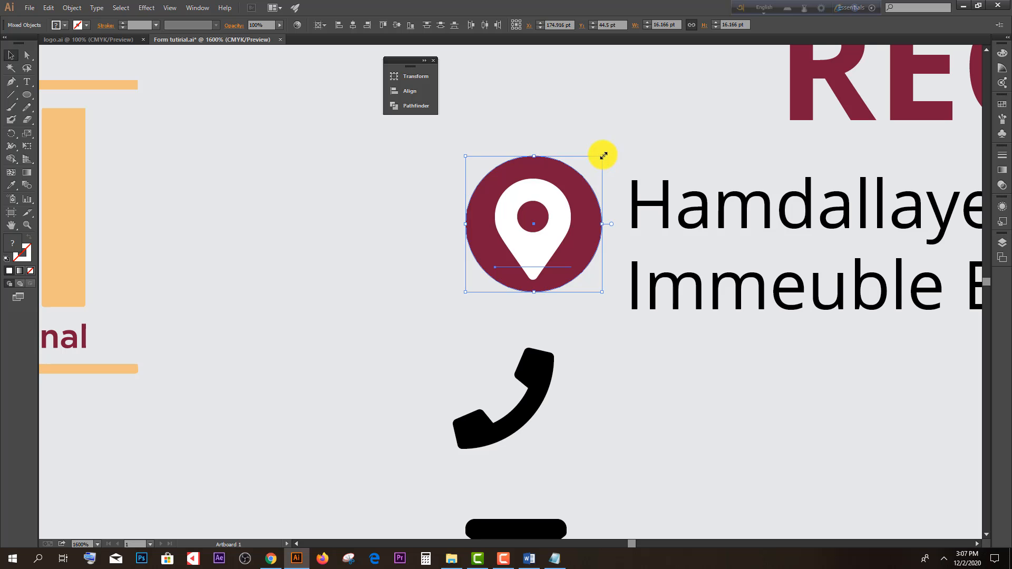
{"action": "left_click_drag", "start_coordinate": [603, 155], "coordinate": [580, 185]}
{"action": "left_click_drag", "start_coordinate": [537, 223], "coordinate": [566, 205]}
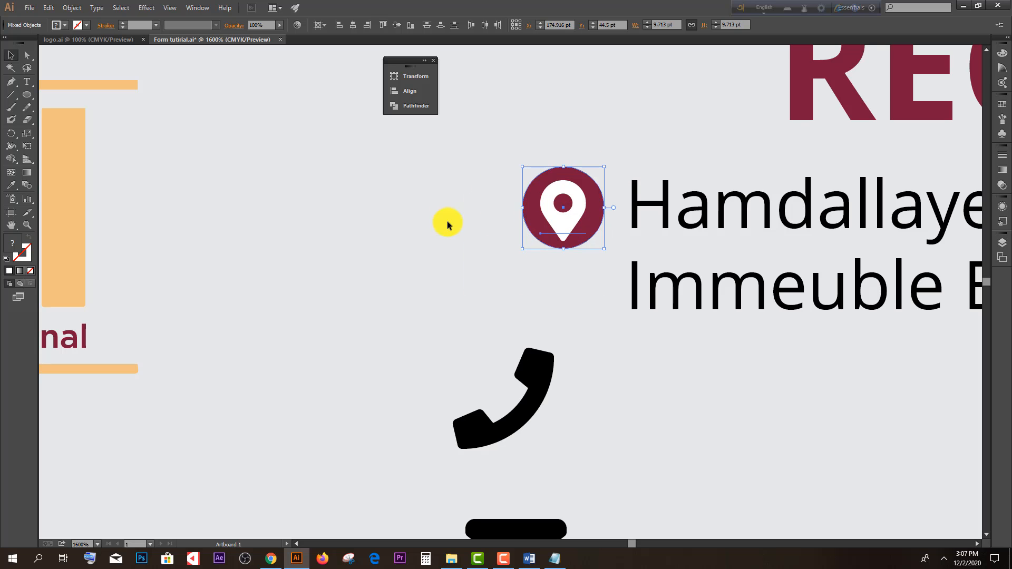
{"action": "left_click", "coordinate": [447, 225]}
{"action": "scroll", "coordinate": [441, 221], "scroll_direction": "down", "scroll_amount": 2}
{"action": "scroll", "coordinate": [508, 267], "scroll_direction": "up", "scroll_amount": 2}
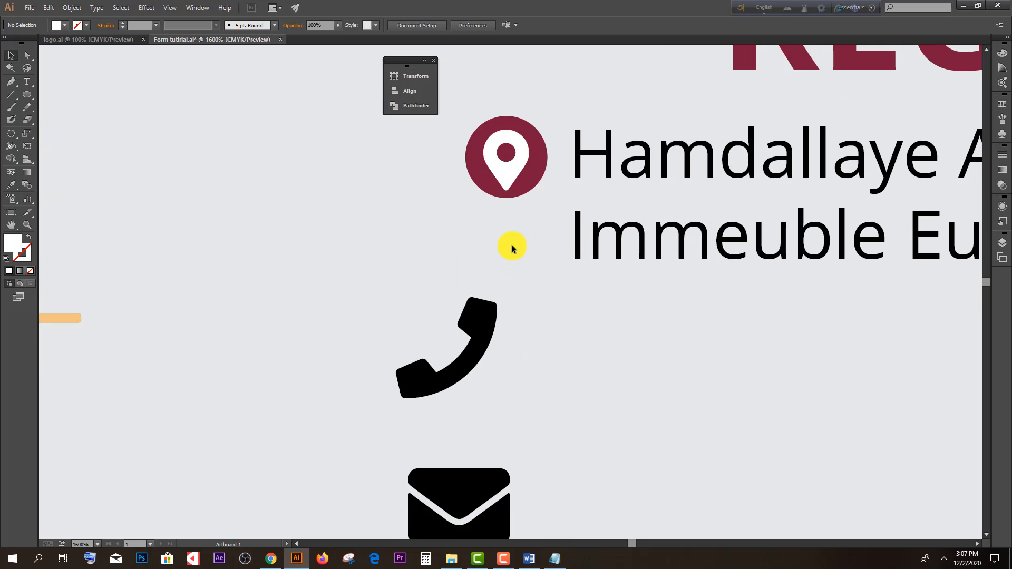
Step: Apply the white location pin's appearance to the phone, envelope and globe icons with the Eyedropper
{"action": "scroll", "coordinate": [511, 248], "scroll_direction": "down", "scroll_amount": 2}
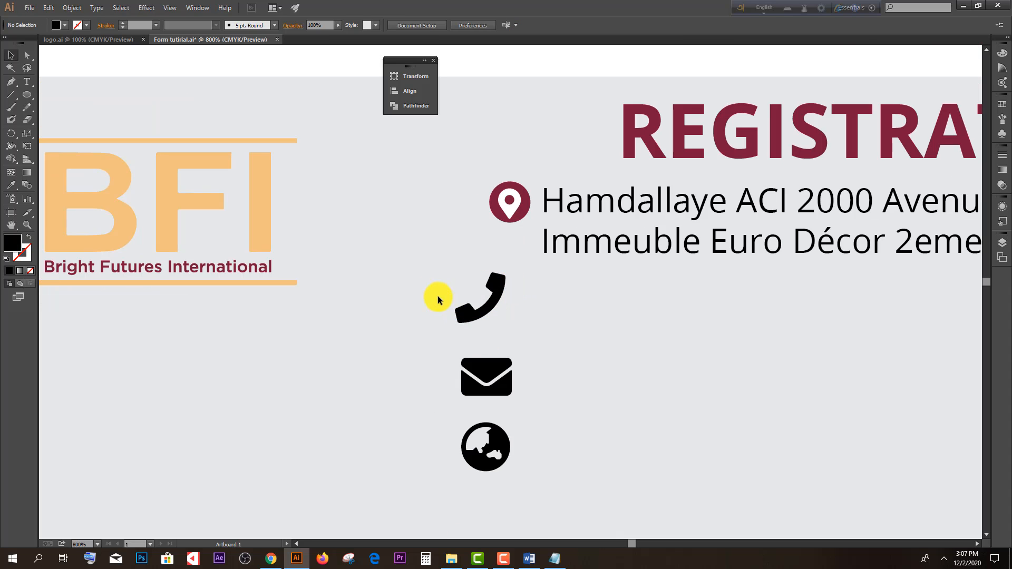
{"action": "left_click_drag", "start_coordinate": [436, 287], "coordinate": [516, 465]}
{"action": "left_click", "coordinate": [11, 185]}
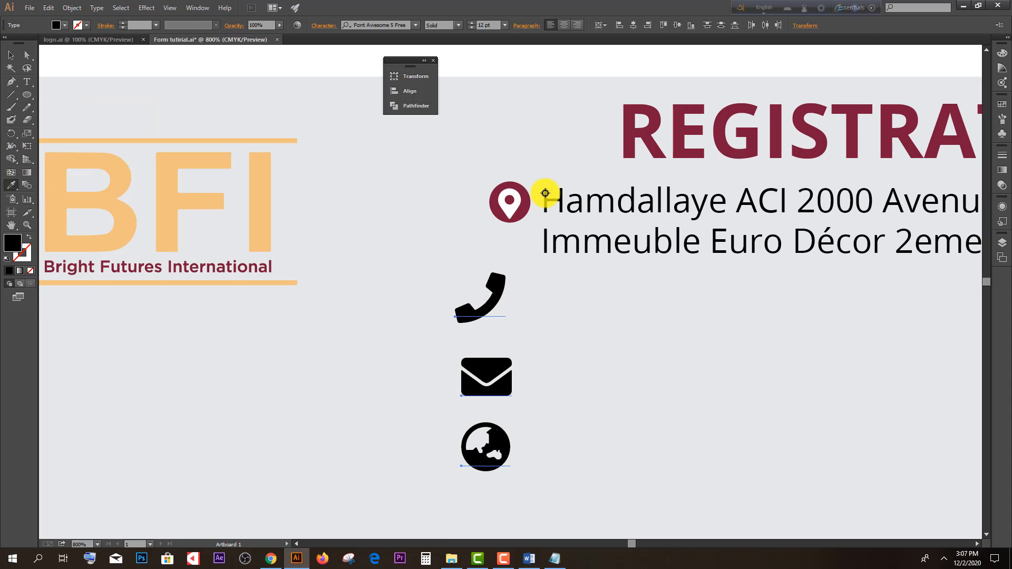
{"action": "left_click", "coordinate": [512, 200]}
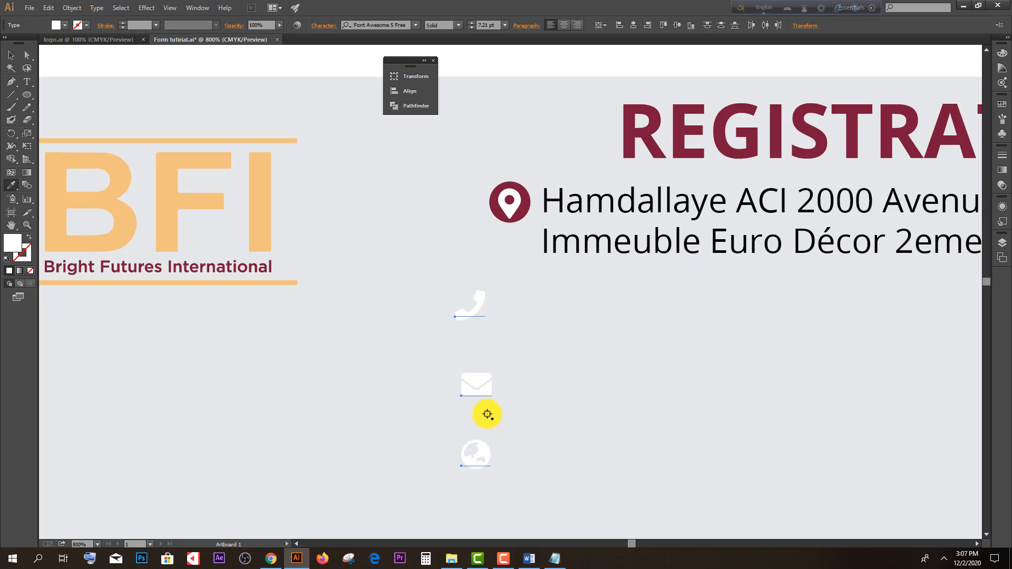
Step: Move the three white icons together into the empty area beneath the address text
{"action": "left_click", "coordinate": [11, 55]}
{"action": "left_click_drag", "start_coordinate": [418, 287], "coordinate": [508, 498]}
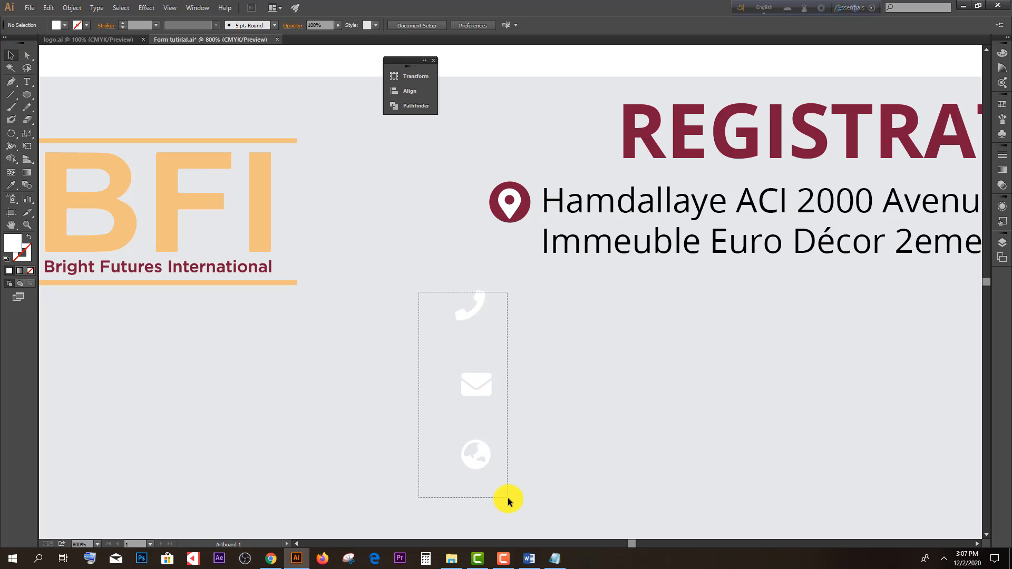
{"action": "left_click_drag", "start_coordinate": [468, 381], "coordinate": [597, 426]}
{"action": "scroll", "coordinate": [471, 350], "scroll_direction": "down", "scroll_amount": 1}
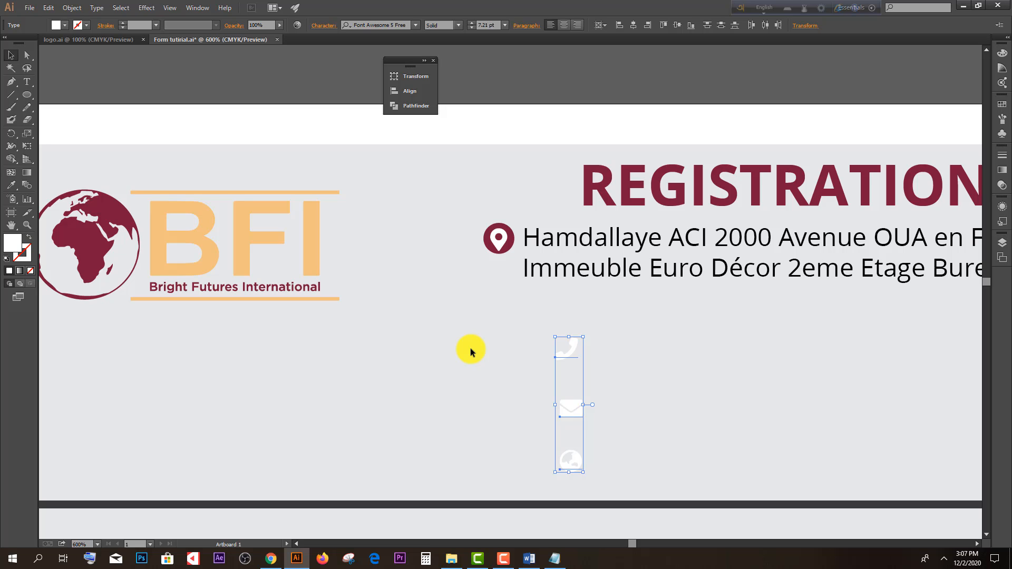
{"action": "left_click", "coordinate": [491, 319]}
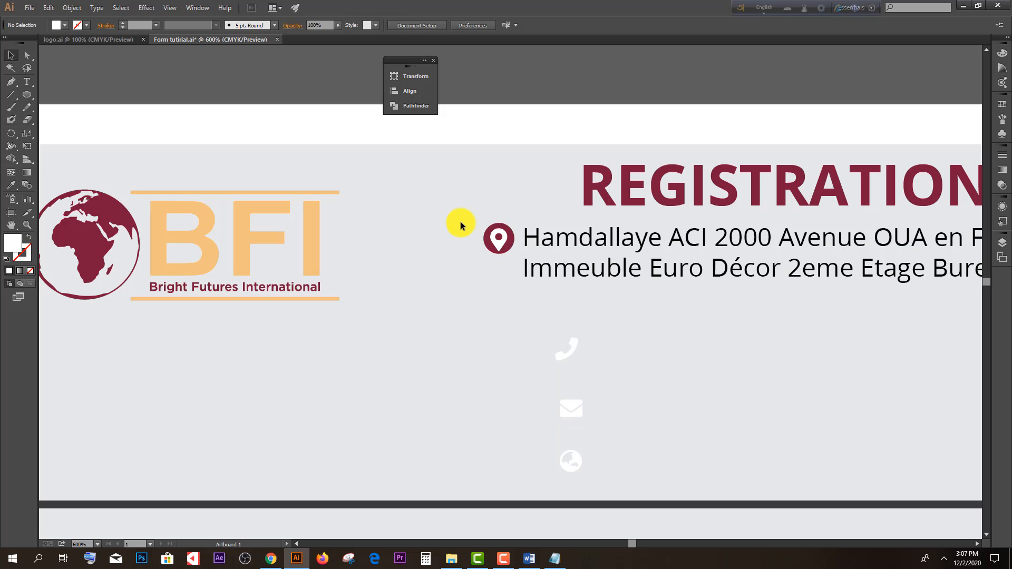
Step: Duplicate the circled pin directly below the address and replace the copy's pin with the white phone icon
{"action": "left_click_drag", "start_coordinate": [502, 254], "coordinate": [496, 302]}
{"action": "left_click", "coordinate": [544, 310]}
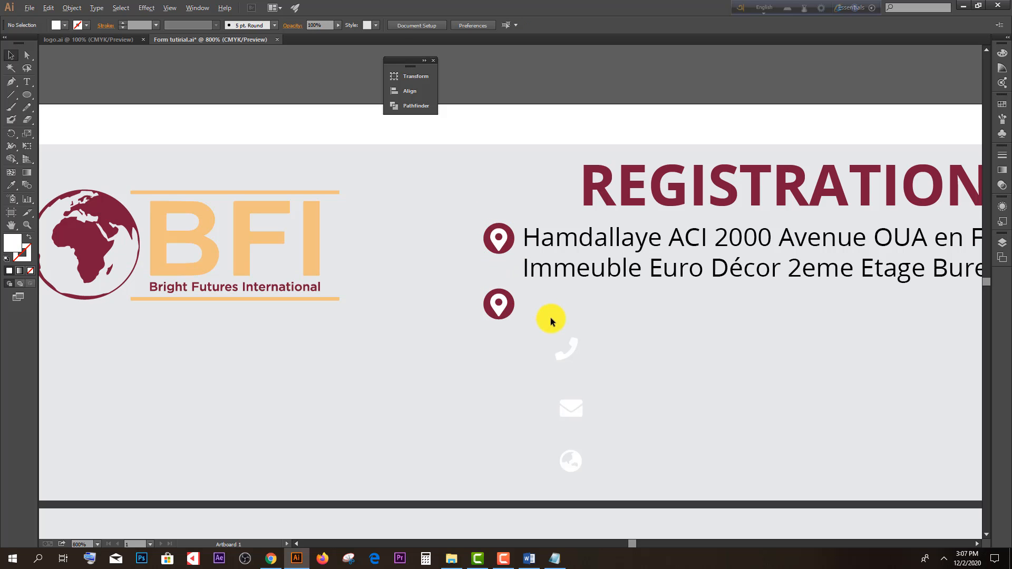
{"action": "scroll", "coordinate": [544, 311], "scroll_direction": "up", "scroll_amount": 1}
{"action": "triple_click", "coordinate": [581, 363]}
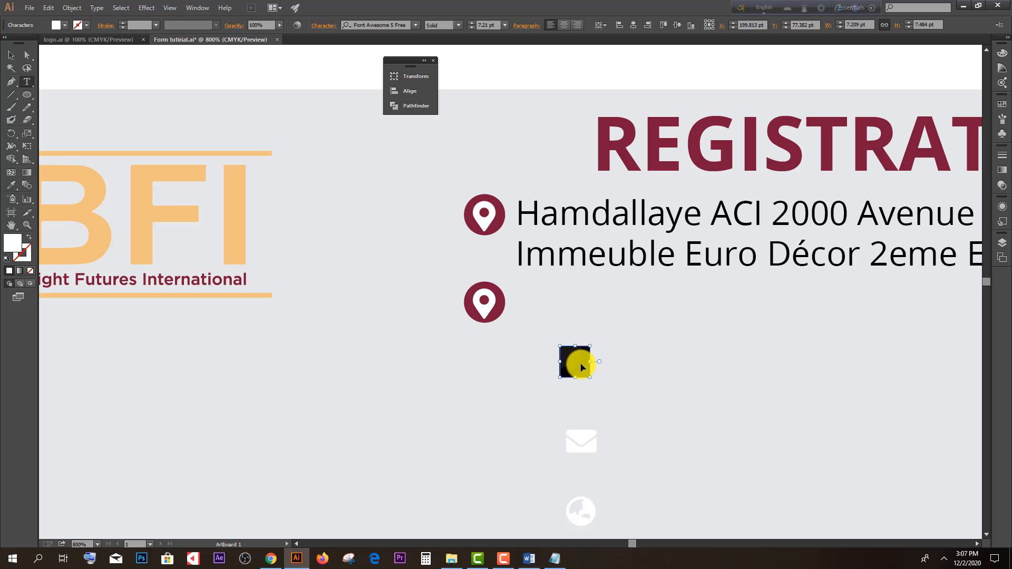
{"action": "key", "text": "BackSpace"}
{"action": "double_click", "coordinate": [491, 302]}
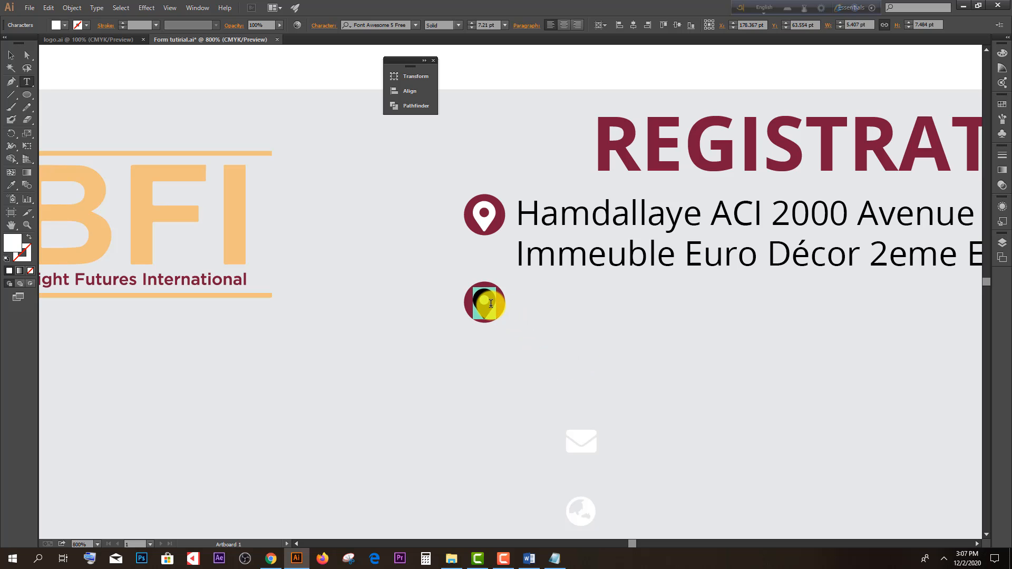
{"action": "key", "text": "ctrl+v"}
{"action": "left_click", "coordinate": [12, 56]}
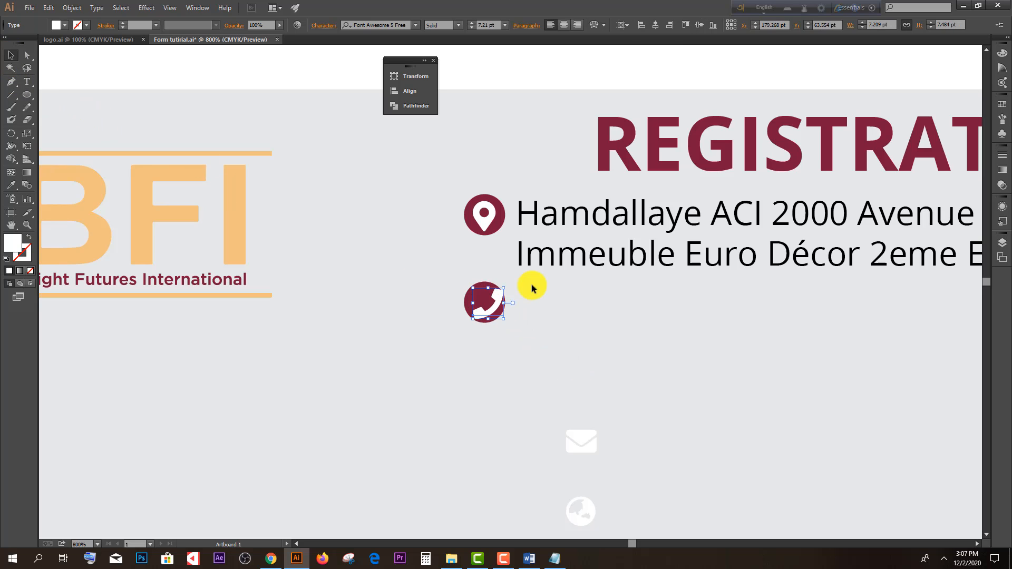
Step: Scale the phone icon down to about 5.8 pt wide and center it within its maroon circle
{"action": "scroll", "coordinate": [520, 298], "scroll_direction": "up", "scroll_amount": 2}
{"action": "left_click_drag", "start_coordinate": [469, 318], "coordinate": [460, 314]}
{"action": "scroll", "coordinate": [459, 314], "scroll_direction": "up", "scroll_amount": 1}
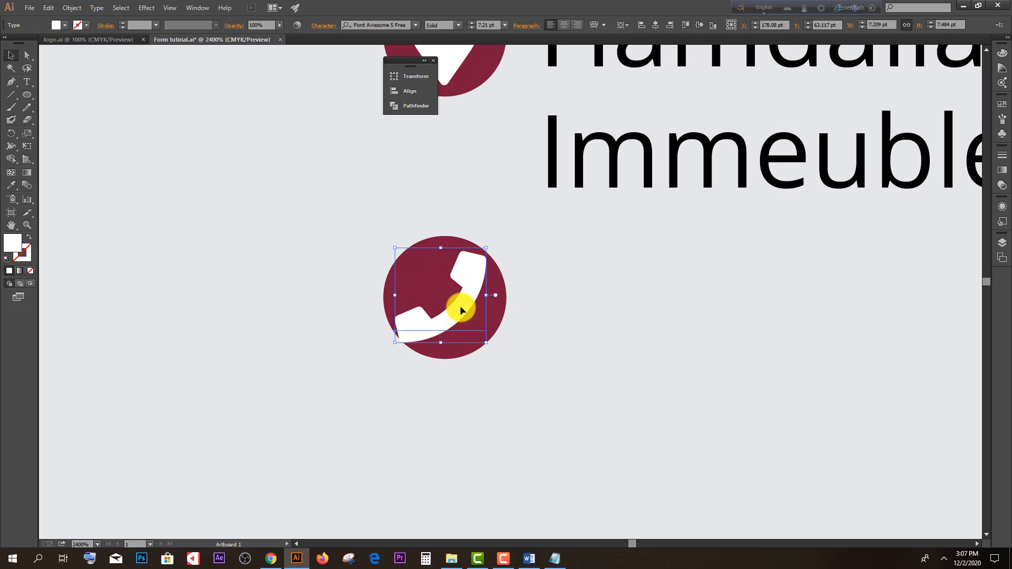
{"action": "mouse_move", "coordinate": [487, 248]}
{"action": "left_mouse_down"}
{"action": "mouse_move", "coordinate": [465, 276]}
{"action": "mouse_move", "coordinate": [477, 259]}
{"action": "left_mouse_up"}
{"action": "left_click", "coordinate": [574, 279]}
{"action": "scroll", "coordinate": [481, 324], "scroll_direction": "down", "scroll_amount": 2}
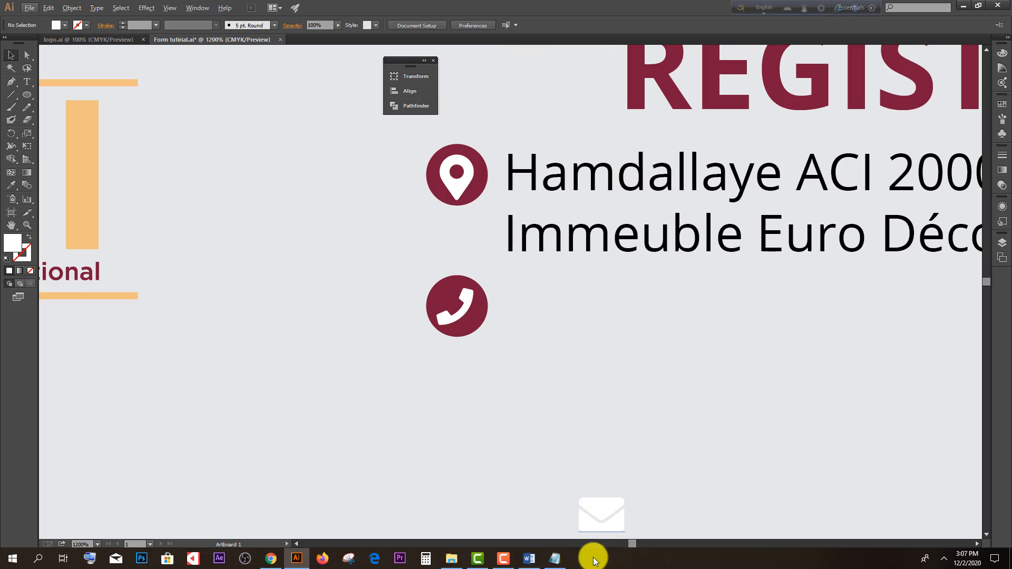
Step: Switch to info.txt in Notepad and copy the first number from the Phone line
{"action": "left_click", "coordinate": [554, 559]}
{"action": "left_click", "coordinate": [547, 254]}
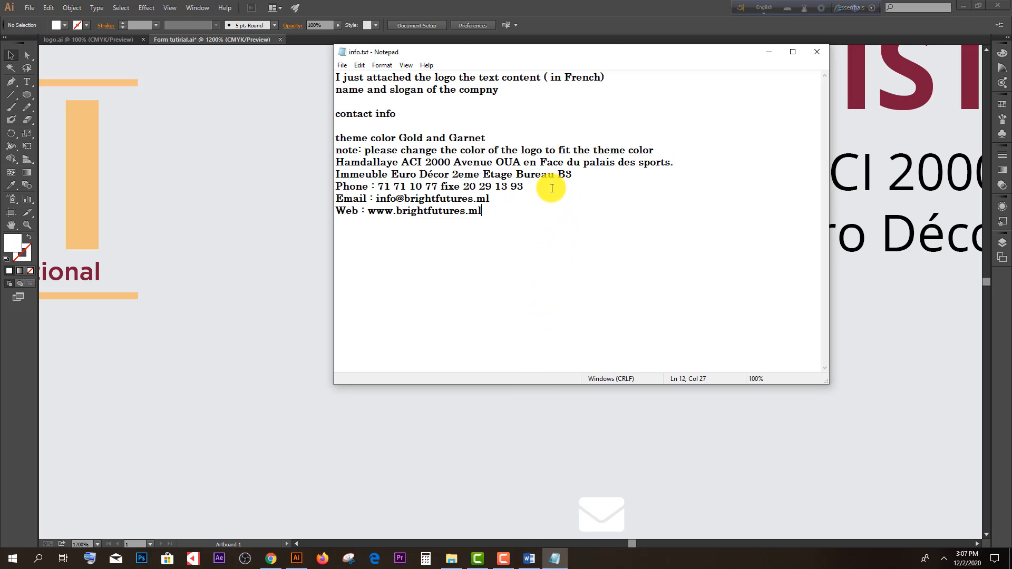
{"action": "left_click_drag", "start_coordinate": [545, 187], "coordinate": [384, 186]}
{"action": "left_click", "coordinate": [541, 223]}
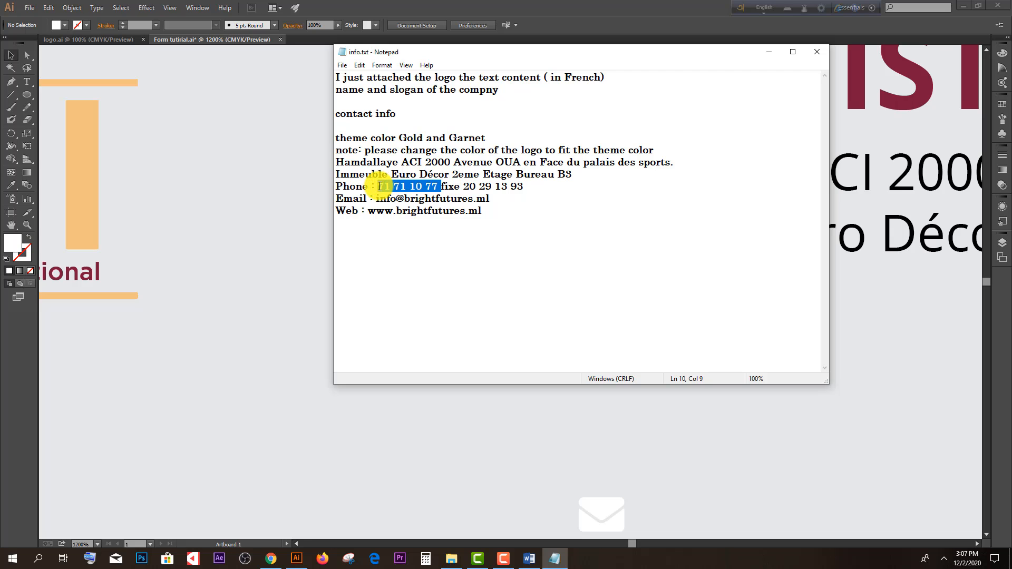
{"action": "right_click", "coordinate": [380, 186]}
{"action": "left_click", "coordinate": [419, 227]}
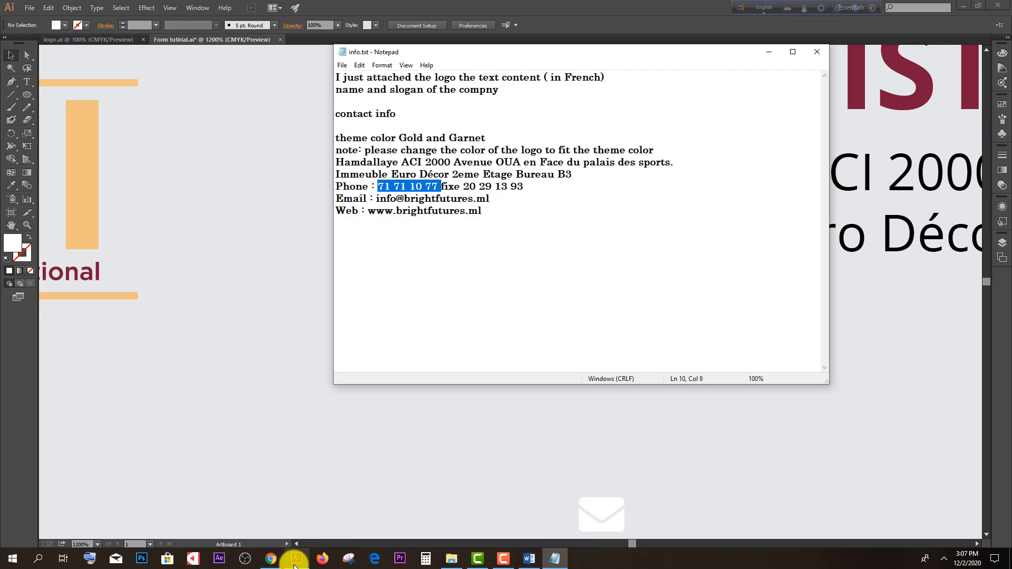
Step: Switch back to Illustrator, paste the phone number as new text and place it beside the circled phone icon
{"action": "left_click", "coordinate": [296, 560]}
{"action": "left_click", "coordinate": [27, 81]}
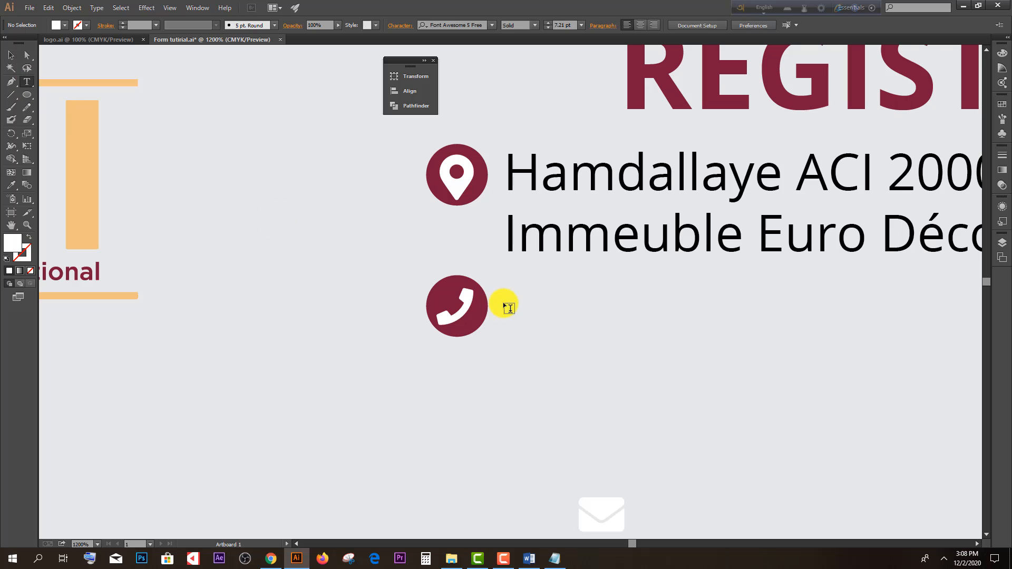
{"action": "left_click", "coordinate": [512, 314]}
{"action": "key", "text": "ctrl+v"}
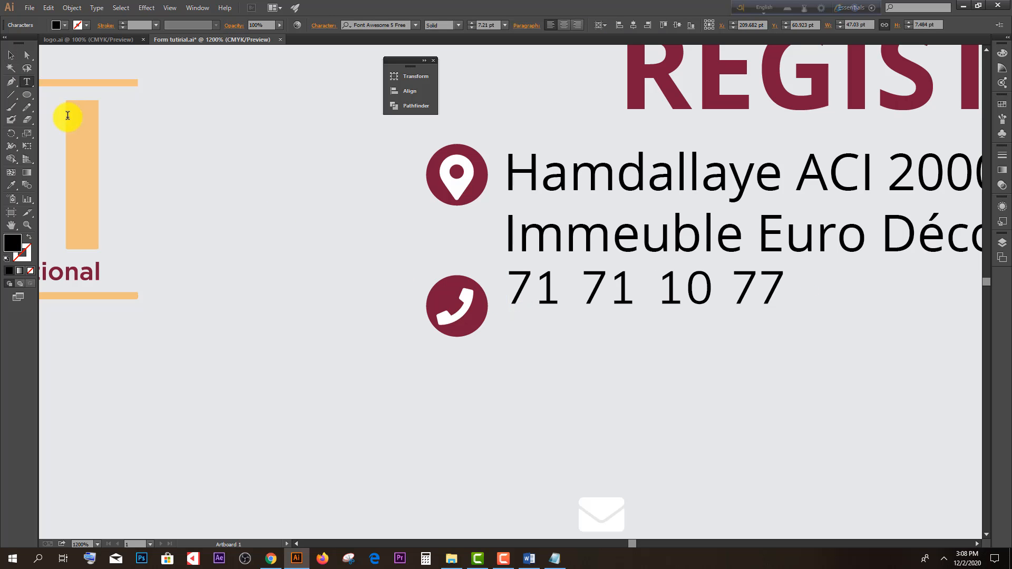
{"action": "left_click", "coordinate": [11, 55]}
{"action": "left_click_drag", "start_coordinate": [595, 301], "coordinate": [590, 326]}
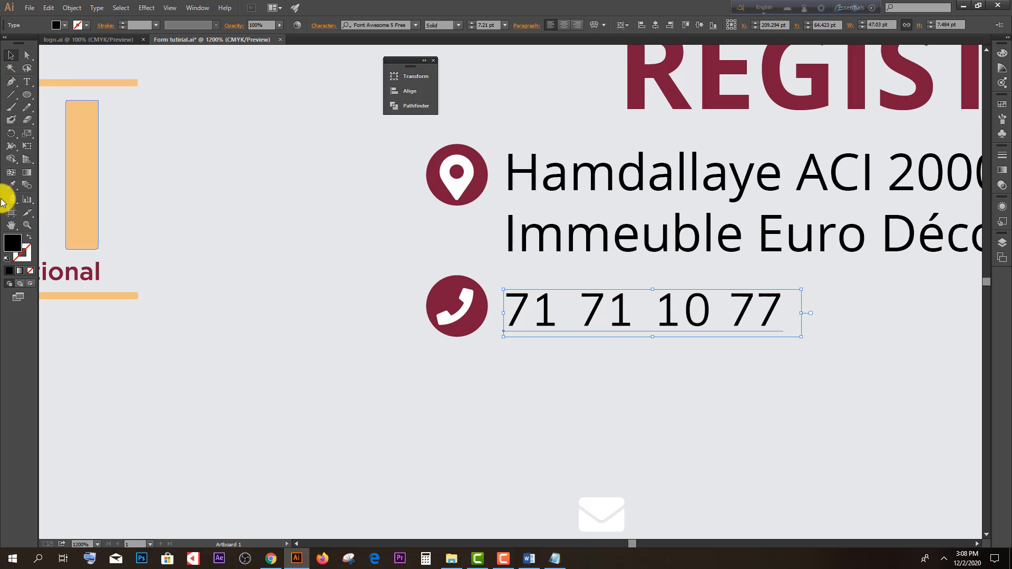
Step: Match the phone number to the address text's Open Sans Regular 8 pt style and align it vertically with the phone icon
{"action": "left_click", "coordinate": [11, 185]}
{"action": "left_click", "coordinate": [585, 177]}
{"action": "left_click", "coordinate": [11, 55]}
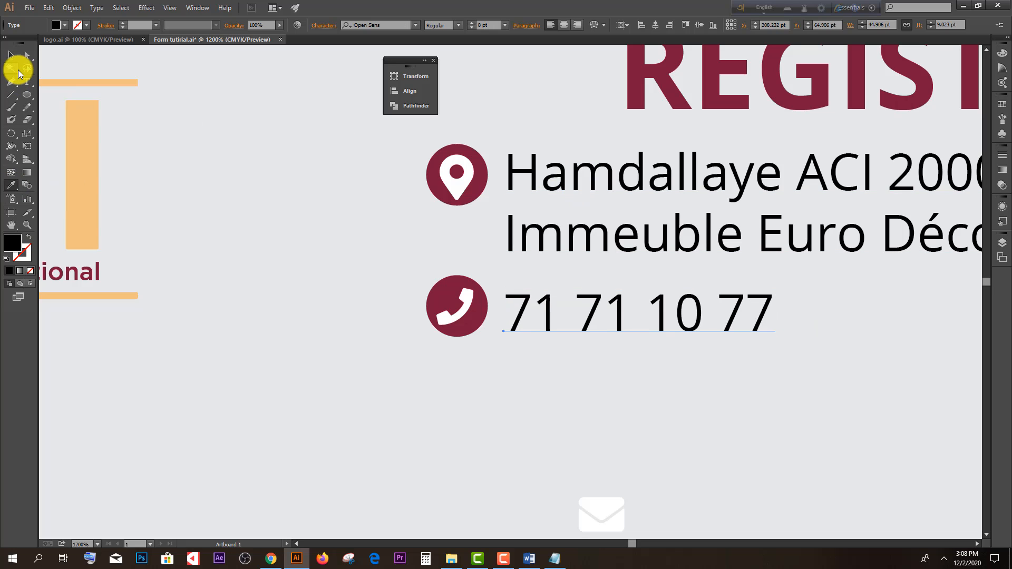
{"action": "left_click", "coordinate": [129, 156]}
{"action": "left_click_drag", "start_coordinate": [524, 302], "coordinate": [524, 298]}
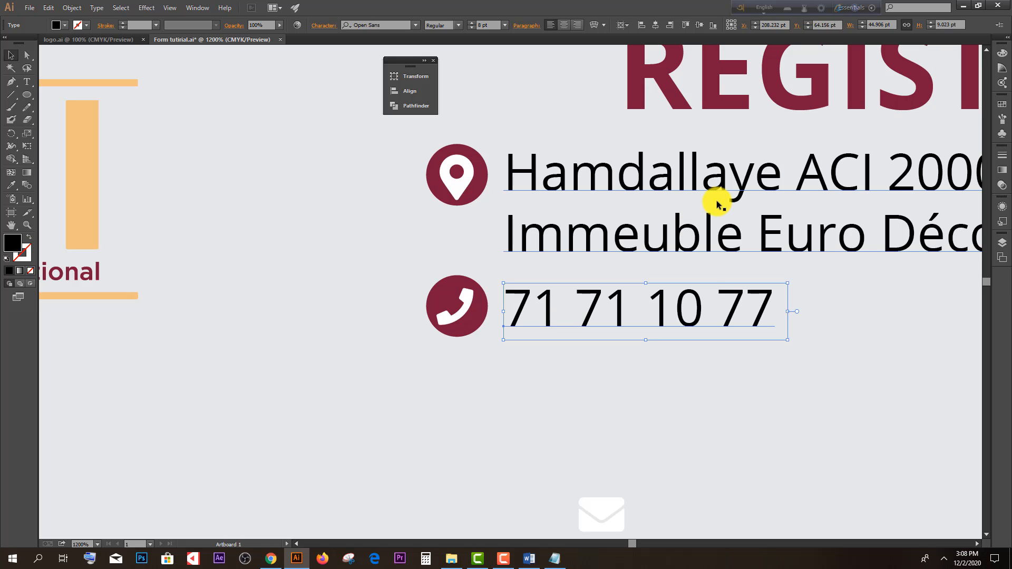
Step: Switch to info.txt in Notepad and copy the "fixe" landline number from the Phone line
{"action": "left_click", "coordinate": [554, 558]}
{"action": "left_click", "coordinate": [519, 245]}
{"action": "left_click_drag", "start_coordinate": [525, 186], "coordinate": [441, 185]}
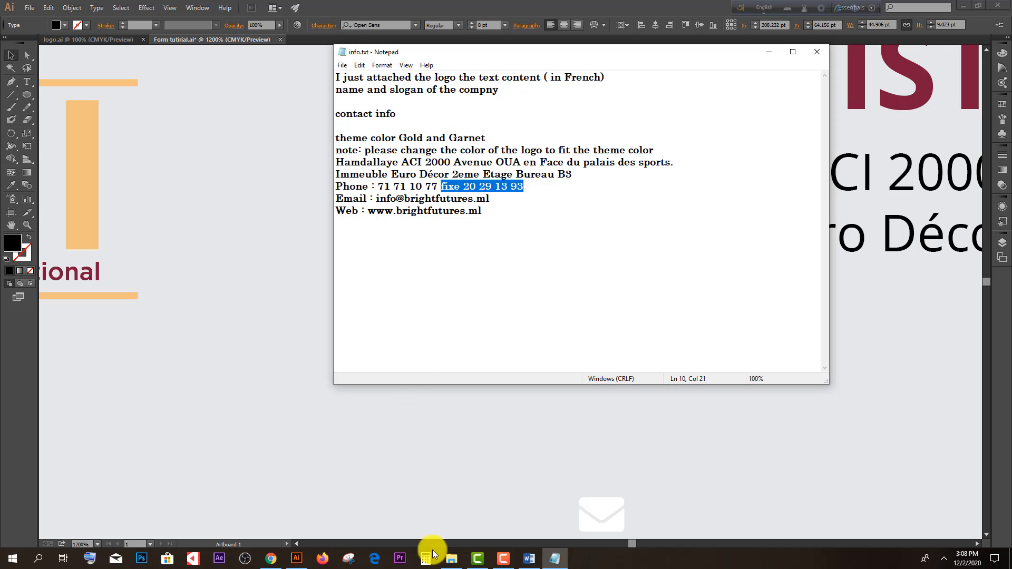
Step: Switch back to Illustrator and append the copied "fixe" landline number to the end of the phone text
{"action": "left_click", "coordinate": [306, 563]}
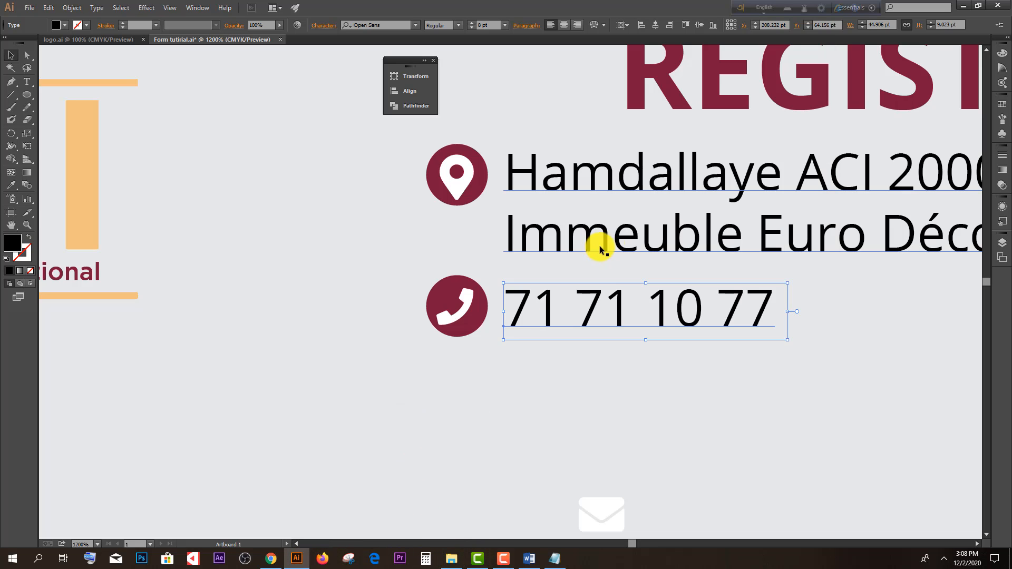
{"action": "double_click", "coordinate": [610, 311]}
{"action": "key", "text": "ctrl+a"}
{"action": "left_click", "coordinate": [787, 304]}
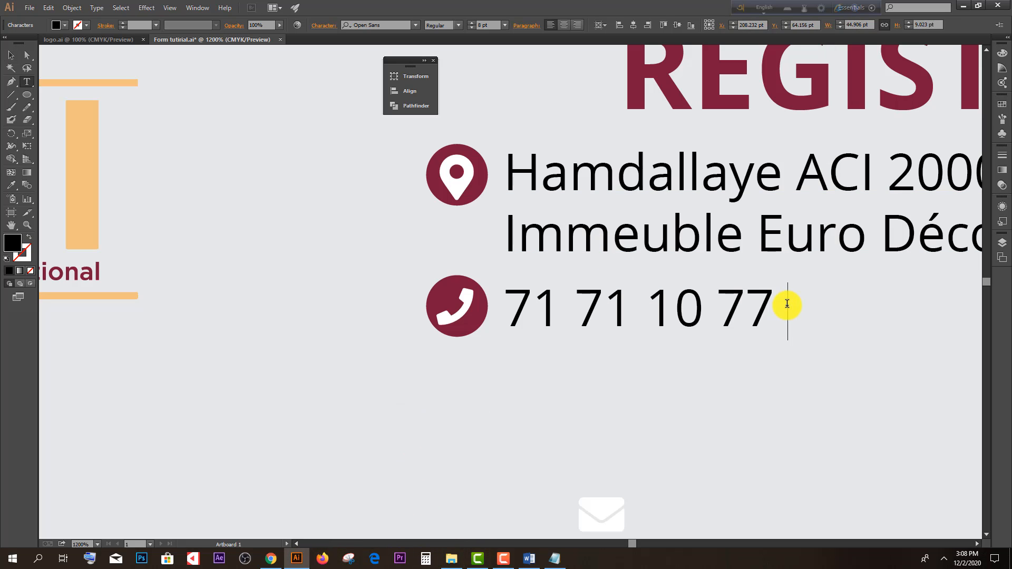
{"action": "type", "text": "fixe 20 29 13 93"}
{"action": "scroll", "coordinate": [713, 335], "scroll_direction": "down", "scroll_amount": 2}
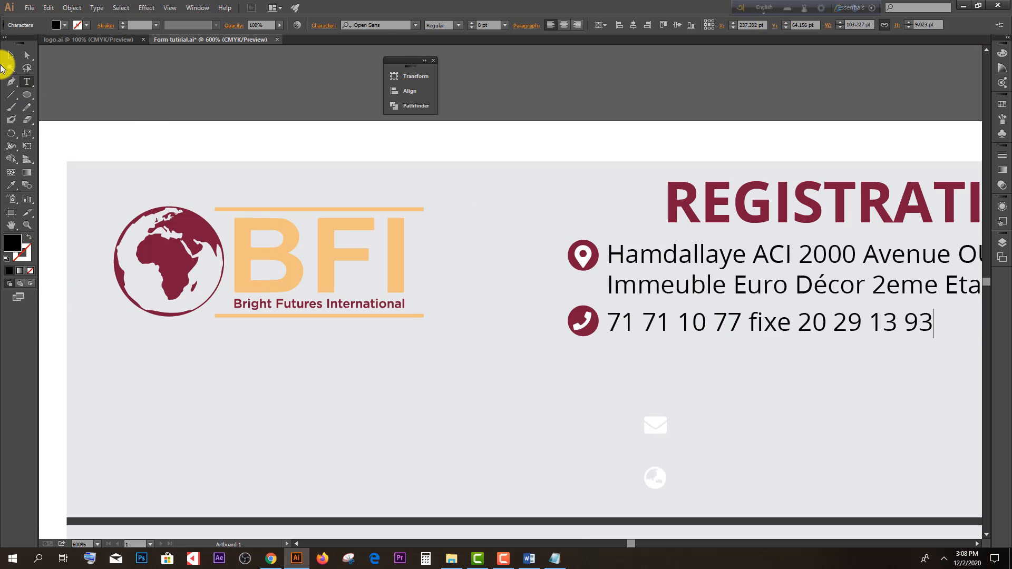
{"action": "left_click", "coordinate": [11, 56]}
{"action": "scroll", "coordinate": [332, 197], "scroll_direction": "down", "scroll_amount": 2}
{"action": "left_click", "coordinate": [486, 300]}
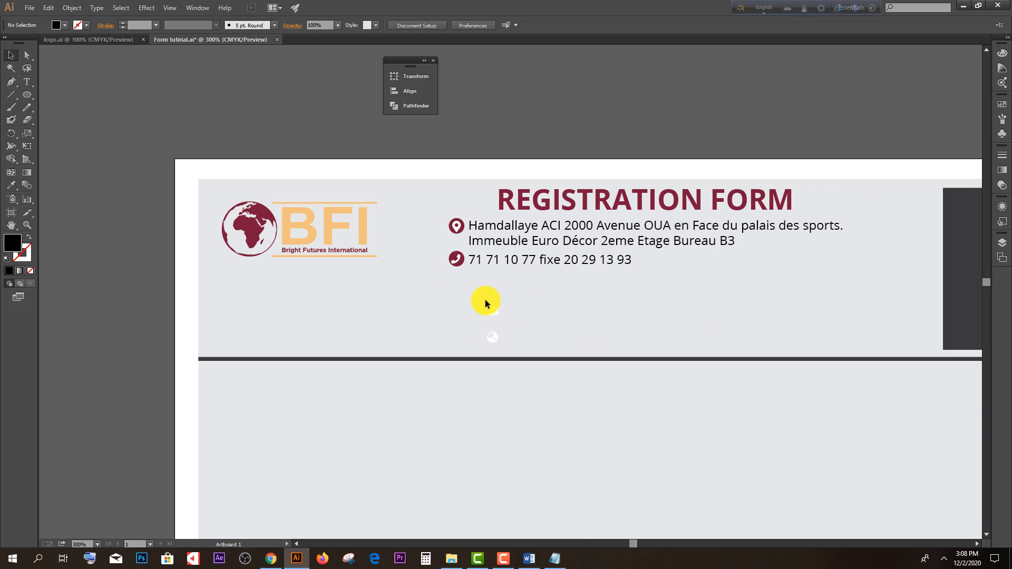
Step: Duplicate the circled phone icon directly below the original and replace the copy's phone with the white envelope icon
{"action": "scroll", "coordinate": [444, 290], "scroll_direction": "up", "scroll_amount": 3}
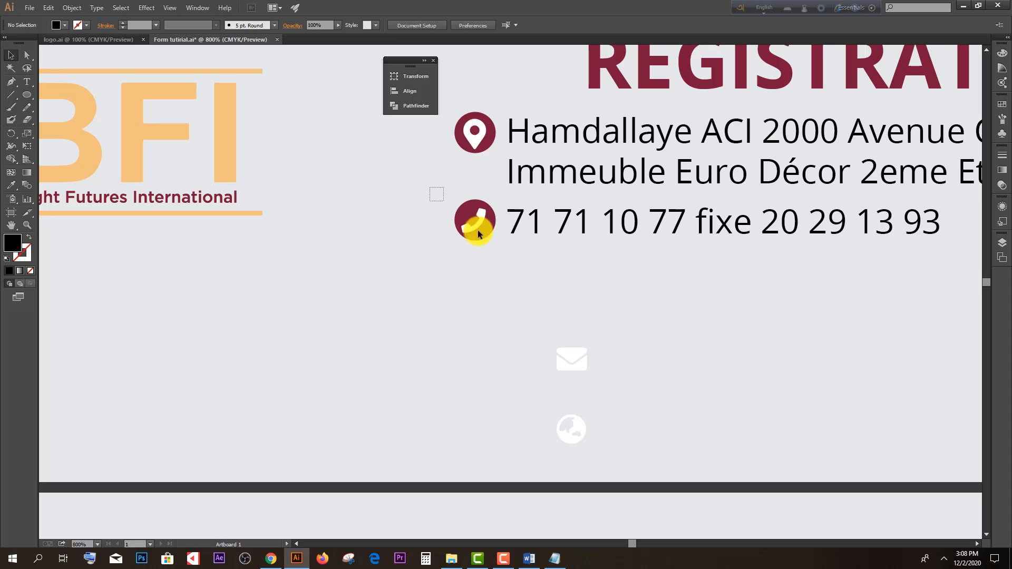
{"action": "left_click", "coordinate": [477, 233]}
{"action": "left_click_drag", "start_coordinate": [473, 218], "coordinate": [472, 273]}
{"action": "left_click", "coordinate": [543, 274]}
{"action": "triple_click", "coordinate": [573, 359]}
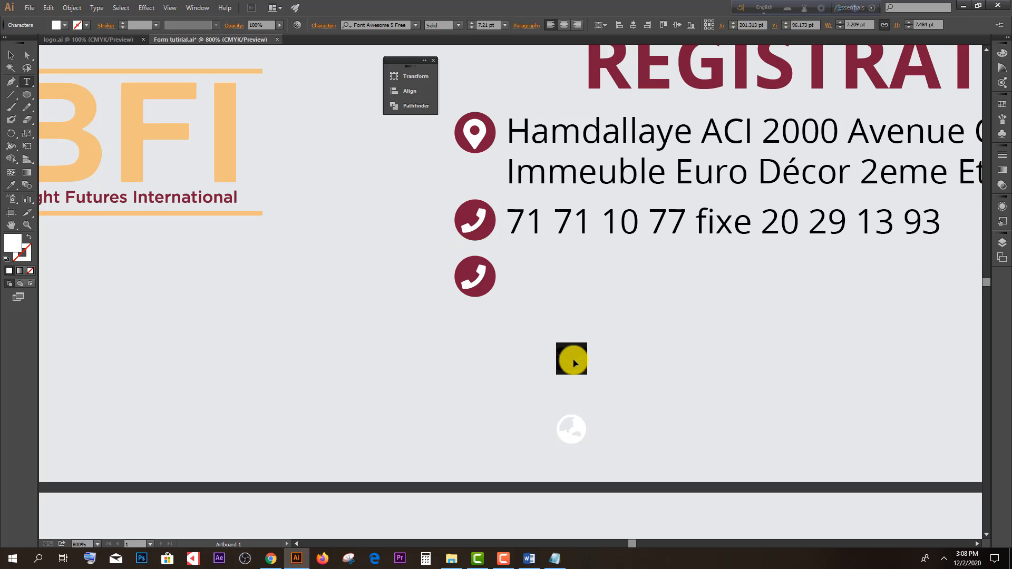
{"action": "key", "text": "ctrl+x"}
{"action": "double_click", "coordinate": [473, 277]}
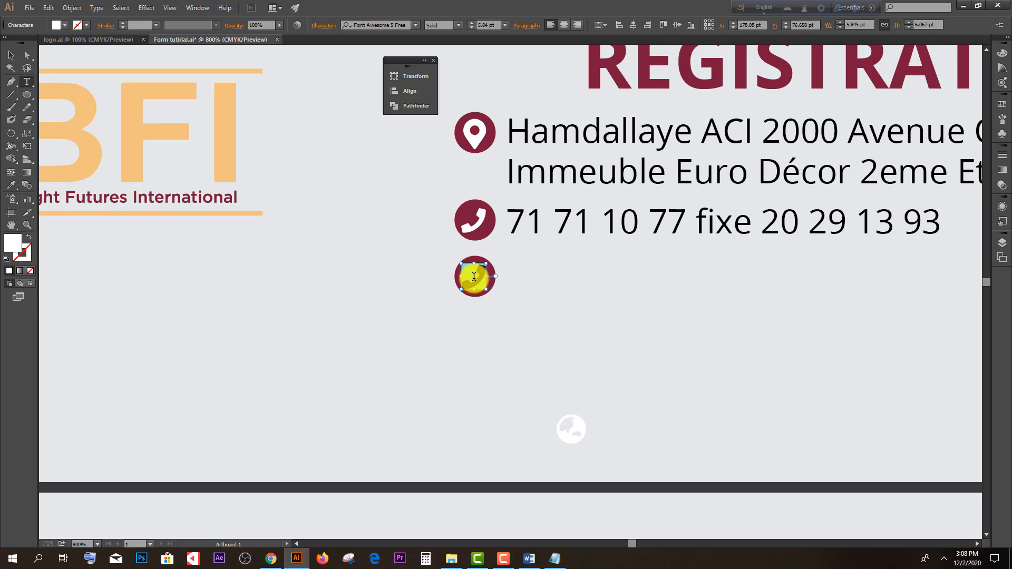
{"action": "key", "text": "ctrl+v"}
{"action": "left_click", "coordinate": [13, 56]}
Step: Scale the envelope icon down to about 5.4 pt wide and center it within its maroon circle
{"action": "scroll", "coordinate": [488, 266], "scroll_direction": "up", "scroll_amount": 3}
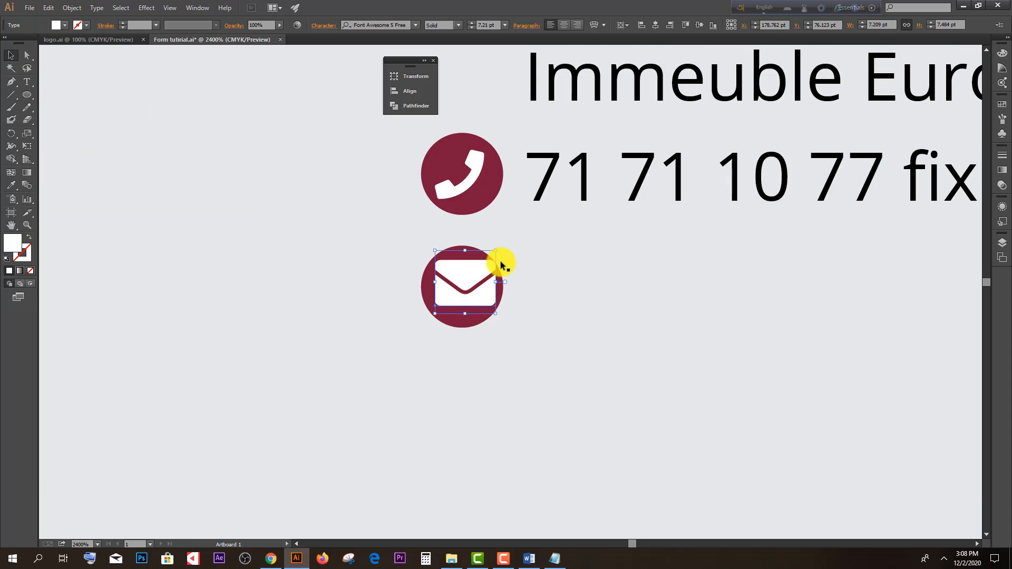
{"action": "scroll", "coordinate": [501, 262], "scroll_direction": "up", "scroll_amount": 2}
{"action": "left_click_drag", "start_coordinate": [494, 236], "coordinate": [458, 284]}
{"action": "left_click", "coordinate": [600, 279]}
{"action": "scroll", "coordinate": [600, 279], "scroll_direction": "down", "scroll_amount": 2}
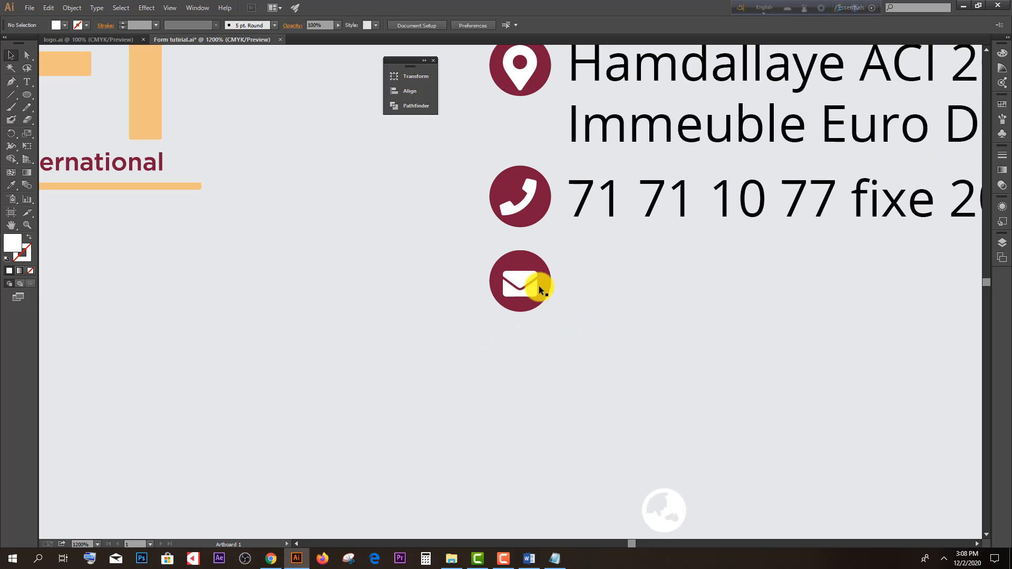
{"action": "left_click_drag", "start_coordinate": [530, 268], "coordinate": [530, 270]}
{"action": "left_click", "coordinate": [610, 309]}
Step: Move the globe icon closer to the icon column and duplicate the circled envelope directly below the original
{"action": "scroll", "coordinate": [609, 309], "scroll_direction": "down", "scroll_amount": 3}
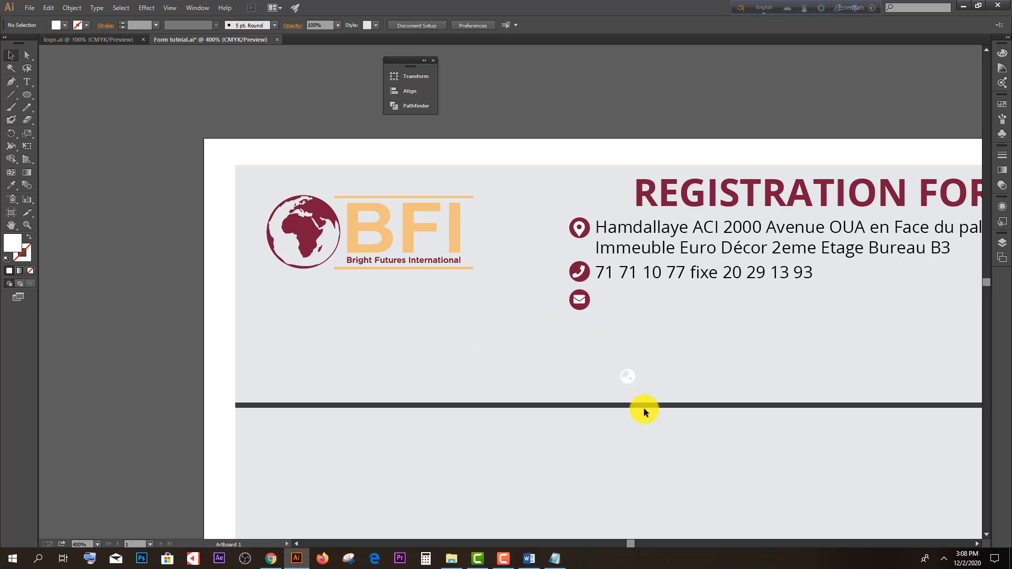
{"action": "left_click_drag", "start_coordinate": [626, 377], "coordinate": [586, 364]}
{"action": "scroll", "coordinate": [570, 300], "scroll_direction": "up", "scroll_amount": 6}
{"action": "left_click_drag", "start_coordinate": [609, 307], "coordinate": [612, 312]}
{"action": "left_click_drag", "start_coordinate": [727, 404], "coordinate": [614, 363]}
{"action": "scroll", "coordinate": [617, 279], "scroll_direction": "down", "scroll_amount": 3}
{"action": "left_click", "coordinate": [654, 388]}
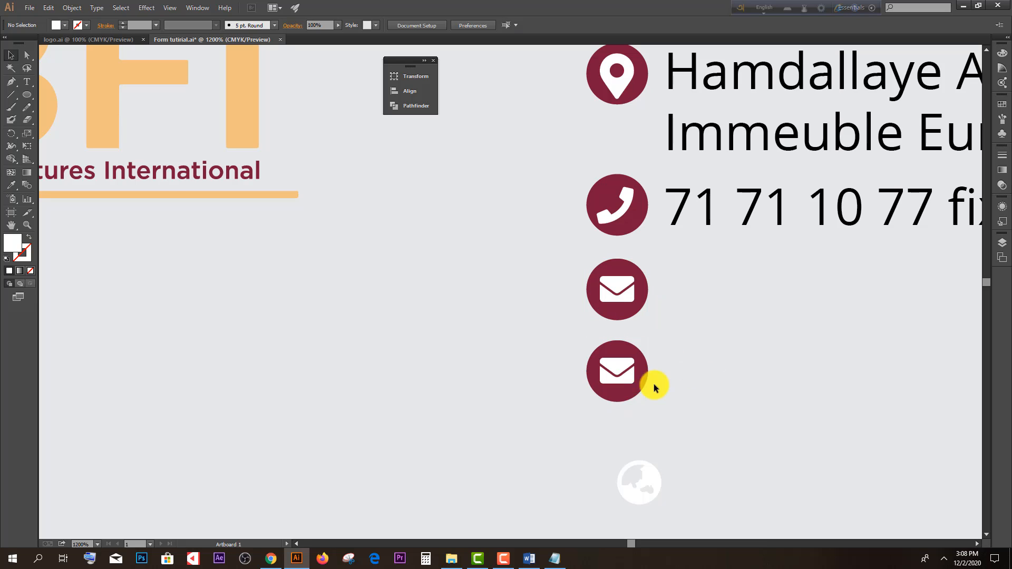
Step: Replace the envelope in the lowest maroon circle with the white globe icon
{"action": "key", "text": "t"}
{"action": "double_click", "coordinate": [656, 472]}
{"action": "key", "text": "ctrl+x"}
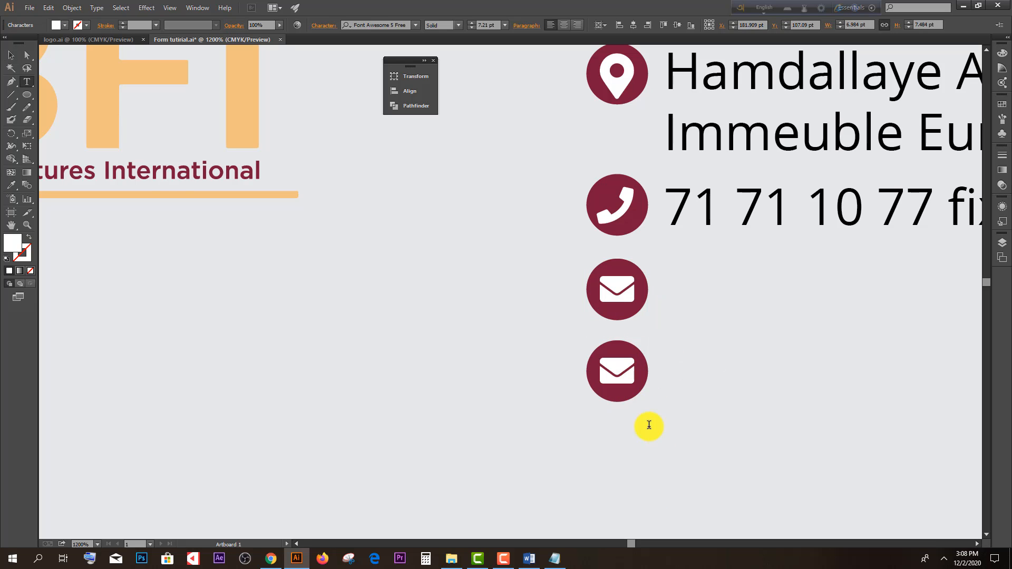
{"action": "double_click", "coordinate": [634, 371]}
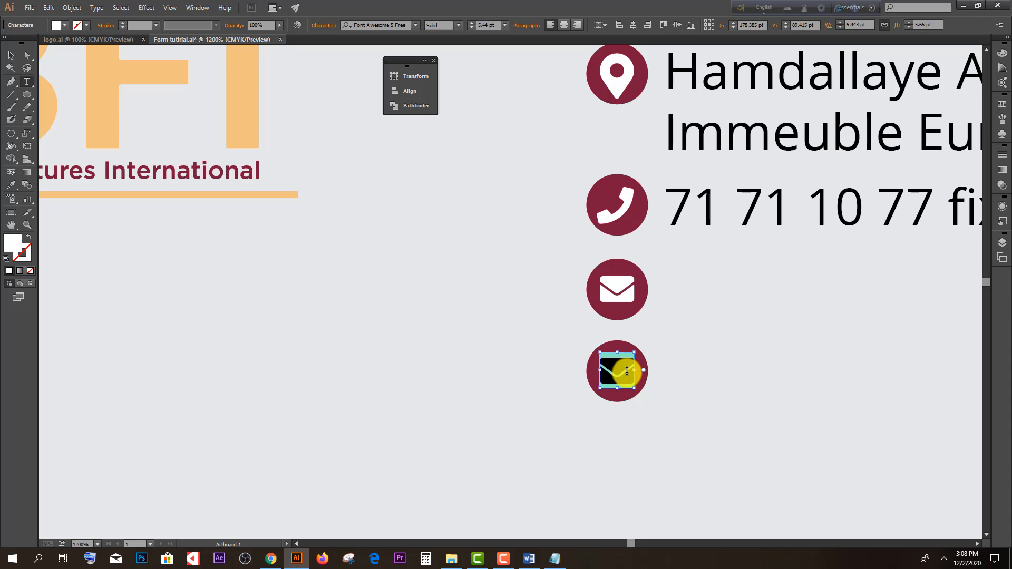
{"action": "key", "text": "ctrl+v"}
{"action": "left_click", "coordinate": [11, 55]}
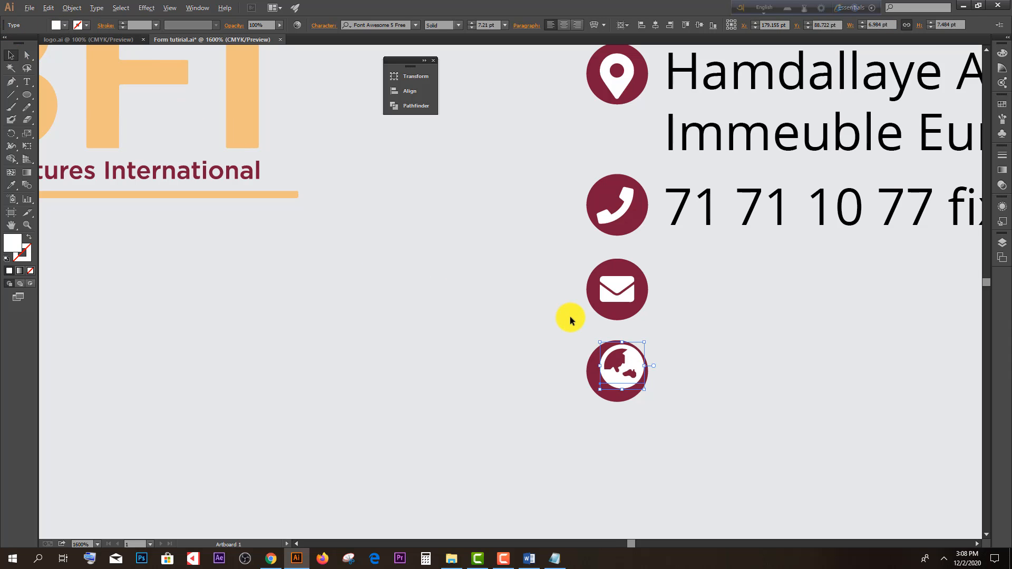
Step: Center the white globe icon within the lowest maroon circle
{"action": "scroll", "coordinate": [569, 318], "scroll_direction": "up", "scroll_amount": 3}
{"action": "scroll", "coordinate": [696, 422], "scroll_direction": "down", "scroll_amount": 2}
{"action": "mouse_move", "coordinate": [709, 397]}
{"action": "left_mouse_down"}
{"action": "mouse_move", "coordinate": [691, 406]}
{"action": "mouse_move", "coordinate": [696, 400]}
{"action": "left_mouse_up"}
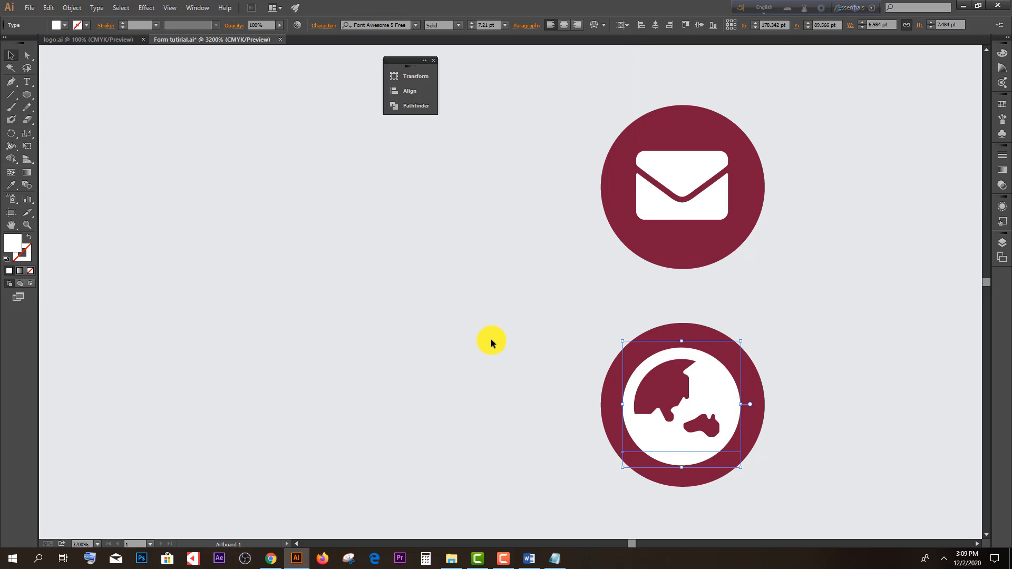
{"action": "left_click", "coordinate": [492, 340]}
{"action": "scroll", "coordinate": [491, 340], "scroll_direction": "down", "scroll_amount": 3}
{"action": "scroll", "coordinate": [590, 359], "scroll_direction": "up", "scroll_amount": 2}
{"action": "scroll", "coordinate": [590, 358], "scroll_direction": "up", "scroll_amount": 1}
{"action": "left_click_drag", "start_coordinate": [556, 359], "coordinate": [558, 363]}
{"action": "left_click", "coordinate": [666, 317]}
{"action": "scroll", "coordinate": [665, 317], "scroll_direction": "down", "scroll_amount": 2}
{"action": "scroll", "coordinate": [666, 317], "scroll_direction": "down", "scroll_amount": 1}
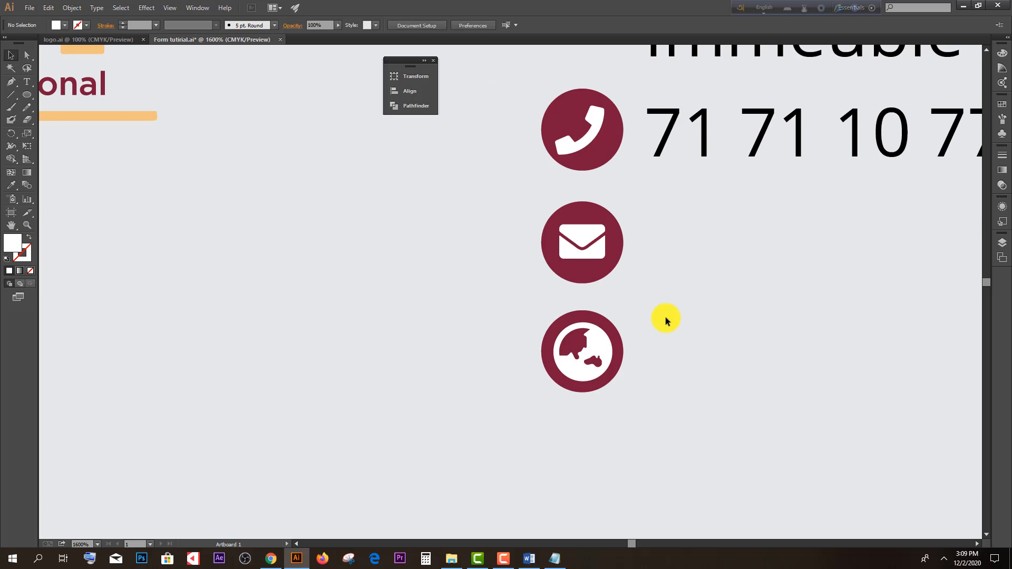
{"action": "scroll", "coordinate": [665, 318], "scroll_direction": "down", "scroll_amount": 2}
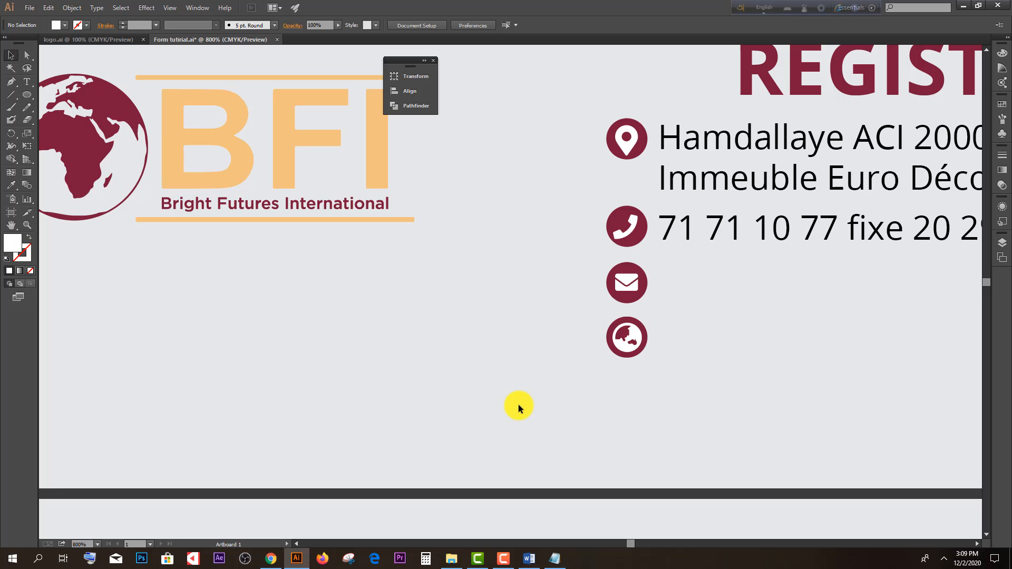
Step: Switch to the info.txt notes in Notepad, copy the company's e-mail address and return to Illustrator
{"action": "left_click", "coordinate": [555, 559]}
{"action": "left_click", "coordinate": [541, 253]}
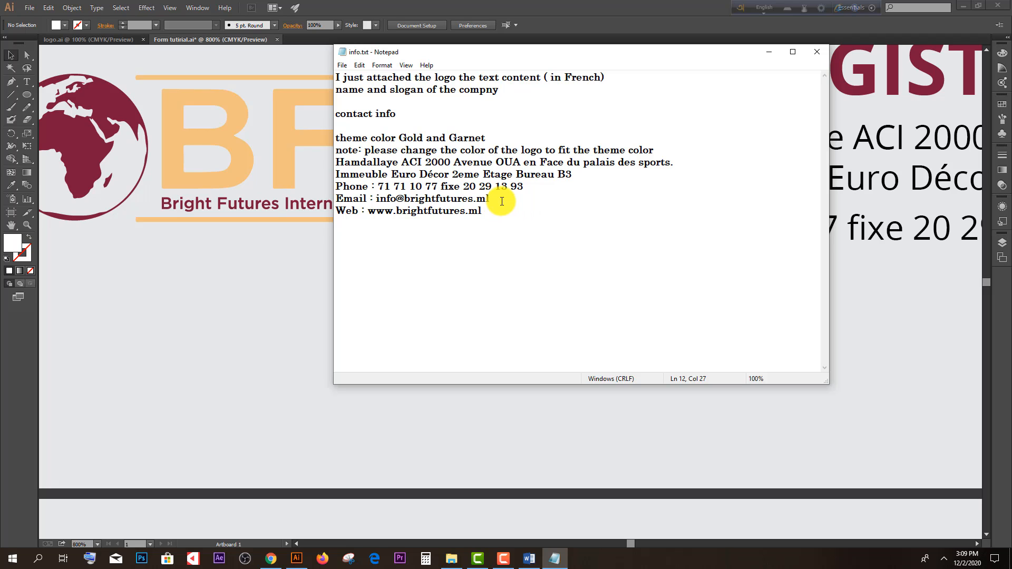
{"action": "left_click_drag", "start_coordinate": [490, 199], "coordinate": [376, 199]}
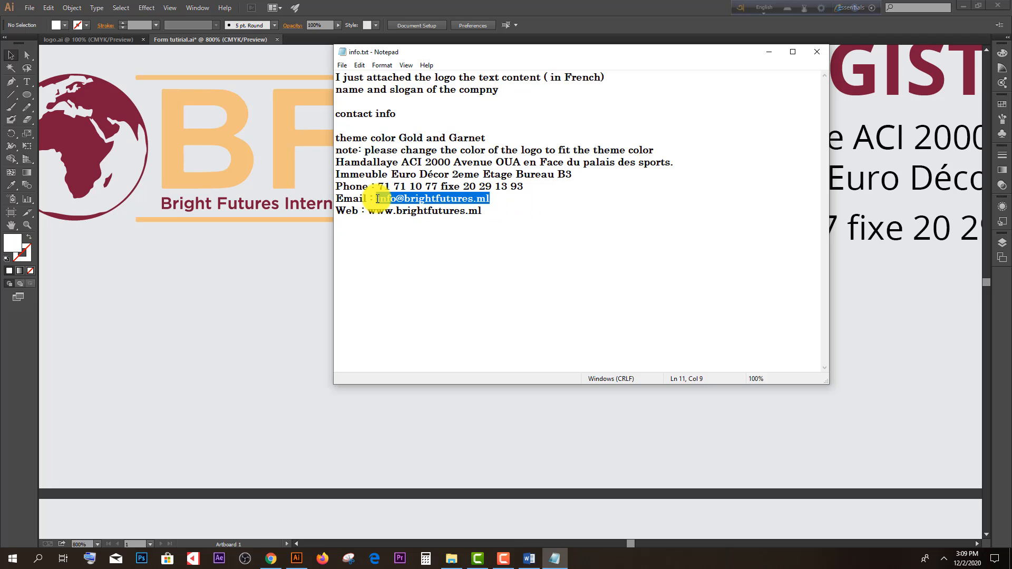
{"action": "right_click", "coordinate": [377, 199]}
{"action": "left_click", "coordinate": [409, 228]}
{"action": "left_click", "coordinate": [297, 559]}
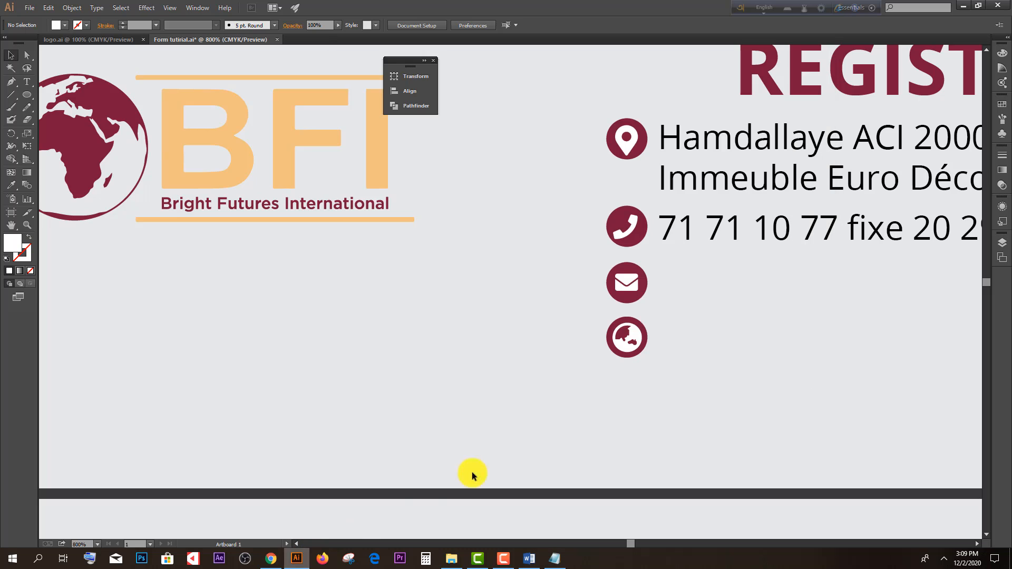
Step: Duplicate the phone text below itself, replace the copy with the copied e-mail address and align it beside the envelope icon
{"action": "scroll", "coordinate": [673, 278], "scroll_direction": "down", "scroll_amount": 1}
{"action": "left_click_drag", "start_coordinate": [698, 238], "coordinate": [689, 287]}
{"action": "triple_click", "coordinate": [690, 286]}
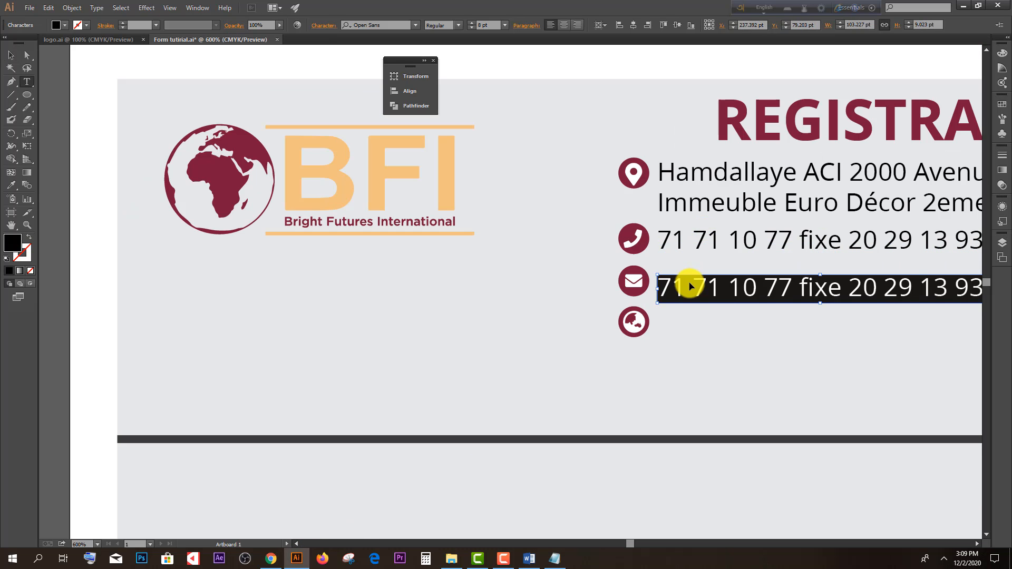
{"action": "key", "text": "ctrl+v"}
{"action": "left_click", "coordinate": [11, 55]}
{"action": "left_click_drag", "start_coordinate": [680, 286], "coordinate": [666, 299]}
{"action": "left_click", "coordinate": [554, 558]}
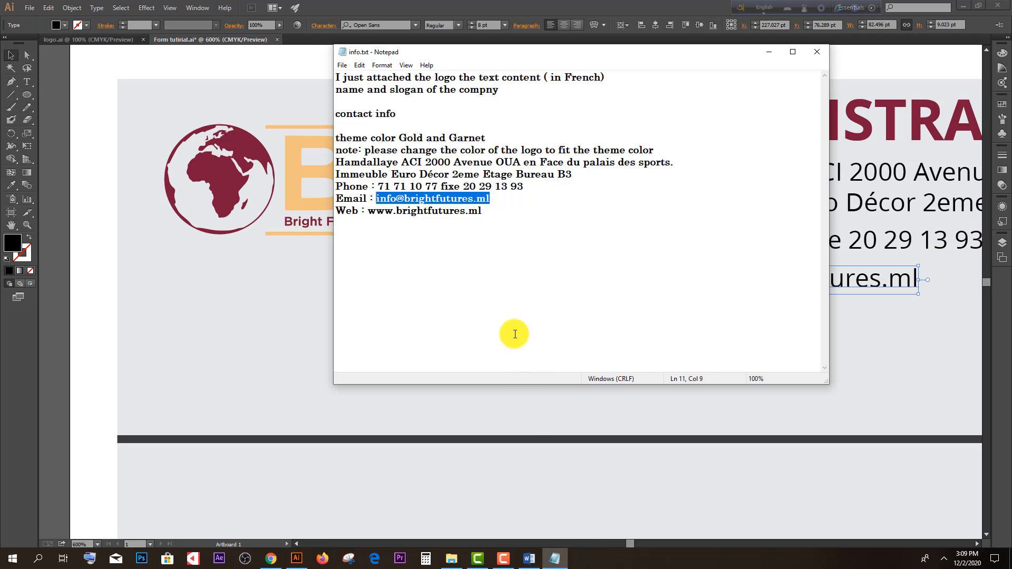
{"action": "left_click_drag", "start_coordinate": [505, 210], "coordinate": [372, 211]}
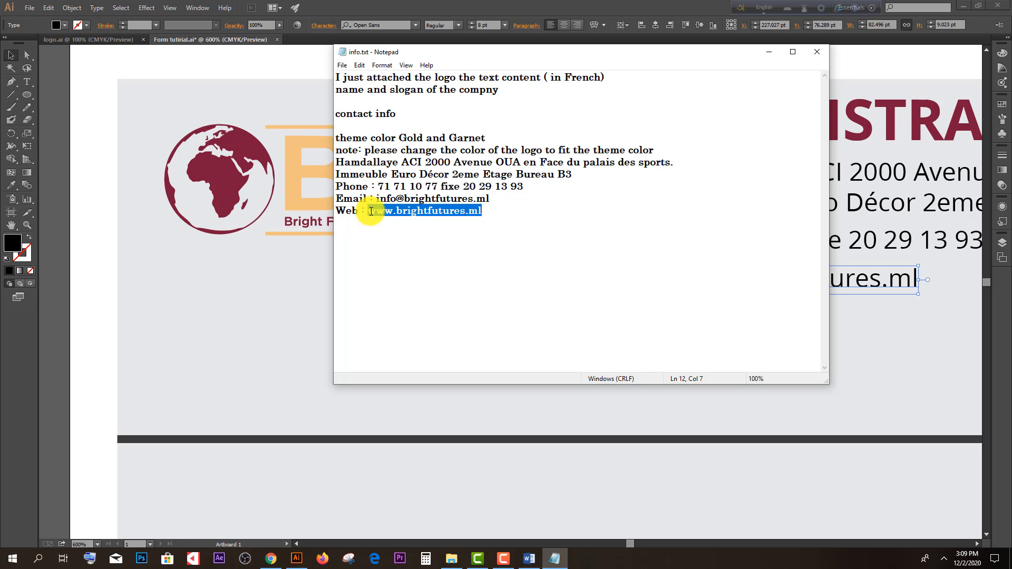
{"action": "left_click", "coordinate": [296, 558]}
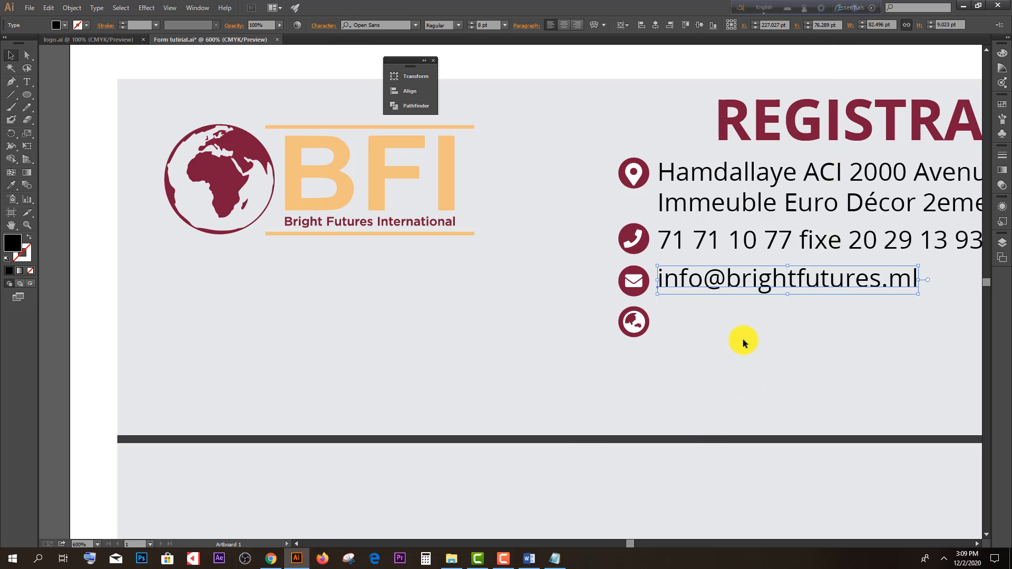
{"action": "left_click", "coordinate": [742, 339]}
{"action": "left_click_drag", "start_coordinate": [708, 278], "coordinate": [700, 319]}
{"action": "double_click", "coordinate": [701, 318]}
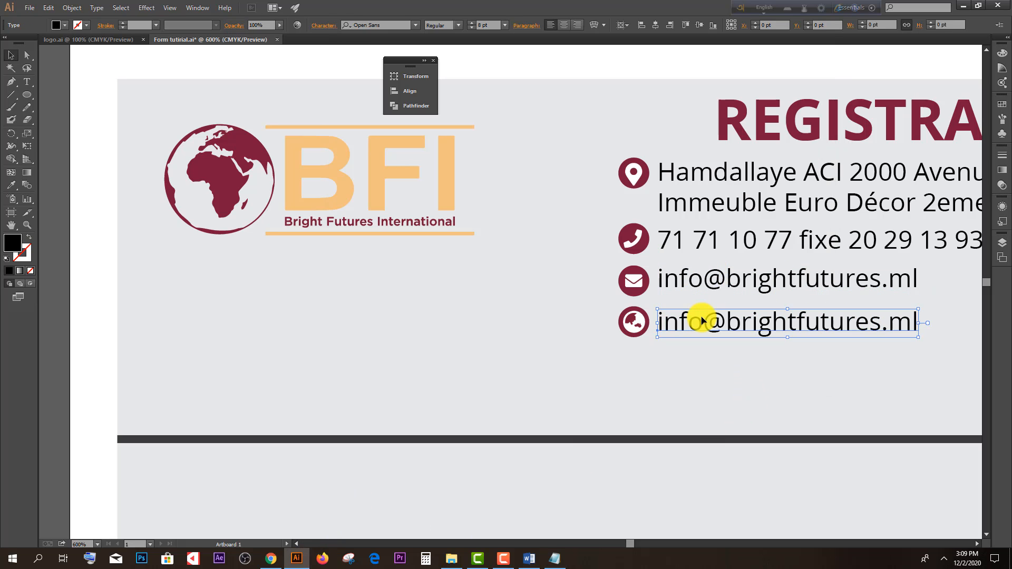
{"action": "key", "text": "ctrl+a"}
{"action": "key", "text": "ctrl+v"}
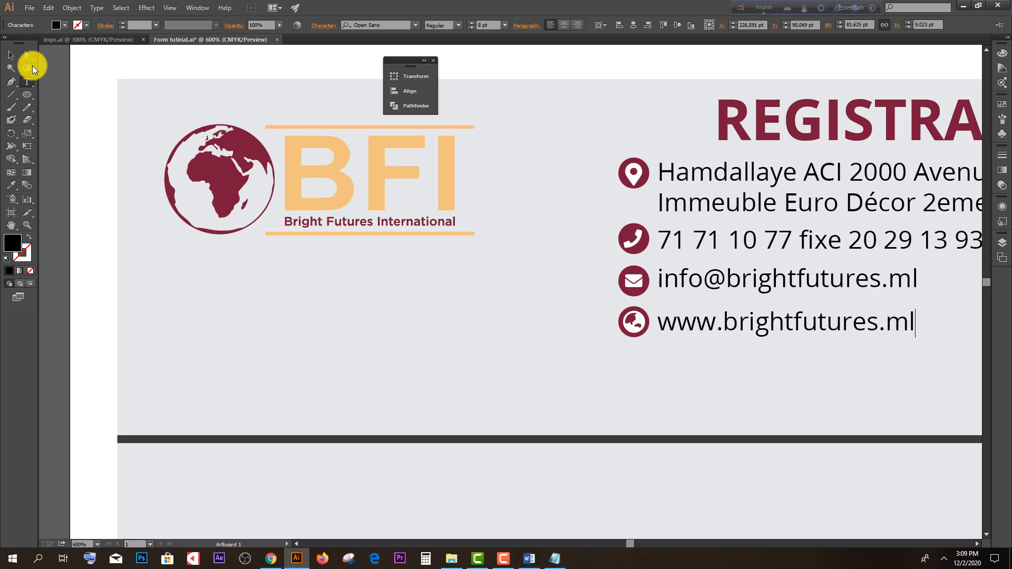
{"action": "left_click", "coordinate": [11, 55]}
{"action": "scroll", "coordinate": [557, 353], "scroll_direction": "down", "scroll_amount": 2}
{"action": "left_click", "coordinate": [604, 345]}
Step: Reduce the font size of all four contact text lines to 6 pt
{"action": "scroll", "coordinate": [604, 346], "scroll_direction": "down", "scroll_amount": 1}
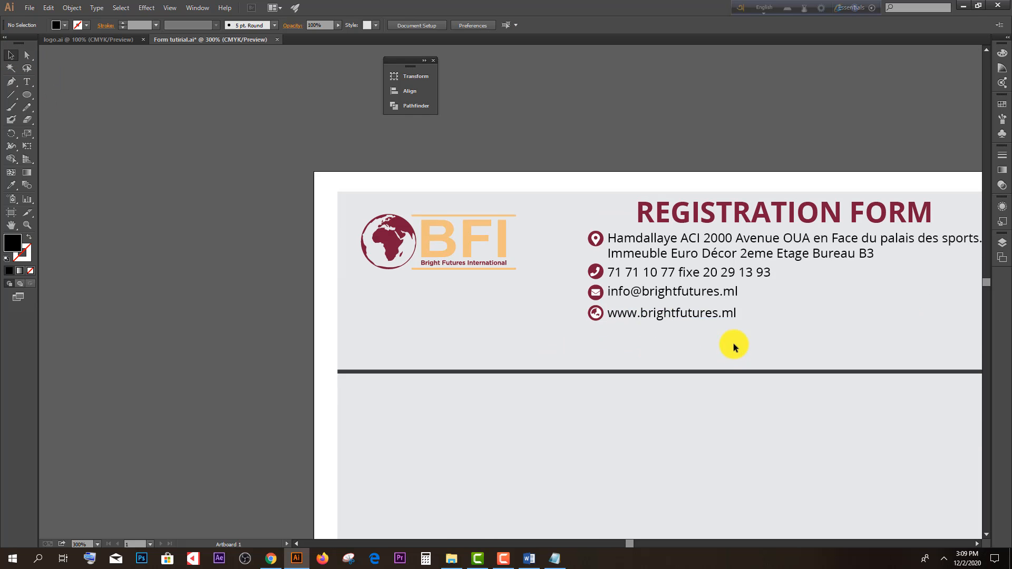
{"action": "scroll", "coordinate": [657, 319], "scroll_direction": "up", "scroll_amount": 2}
{"action": "scroll", "coordinate": [656, 319], "scroll_direction": "down", "scroll_amount": 1}
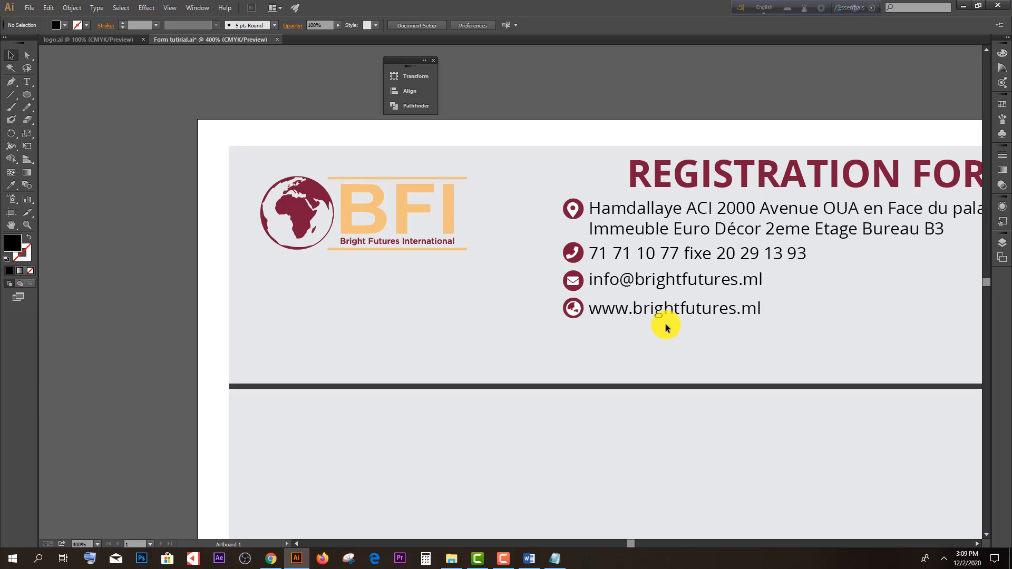
{"action": "left_click_drag", "start_coordinate": [761, 330], "coordinate": [704, 210]}
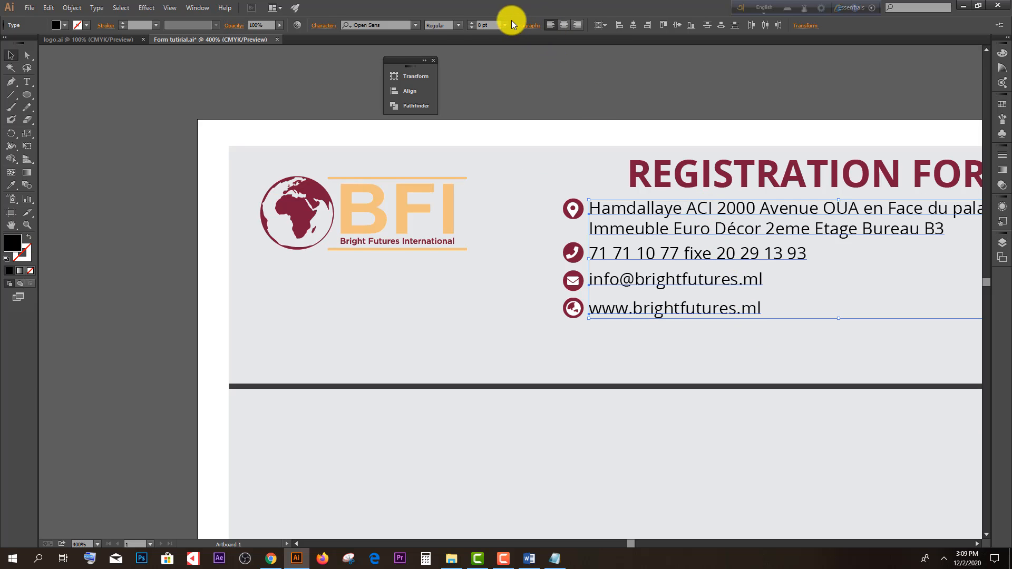
{"action": "left_click", "coordinate": [470, 28]}
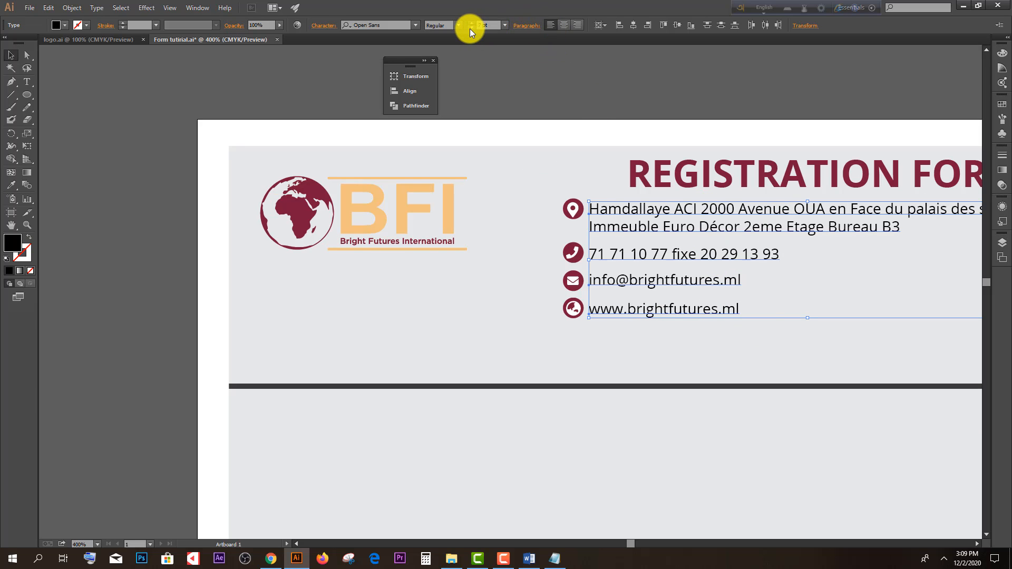
{"action": "left_click", "coordinate": [470, 28]}
{"action": "left_click", "coordinate": [479, 245]}
Step: Nudge the phone and web address lines up to align them vertically with their circled icons
{"action": "scroll", "coordinate": [586, 289], "scroll_direction": "up", "scroll_amount": 1}
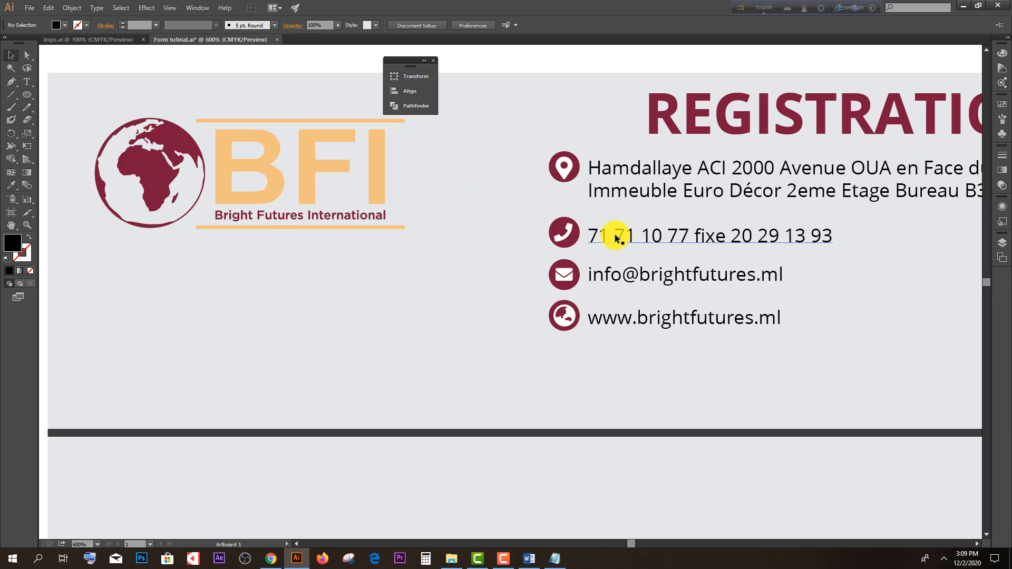
{"action": "left_click", "coordinate": [616, 233]}
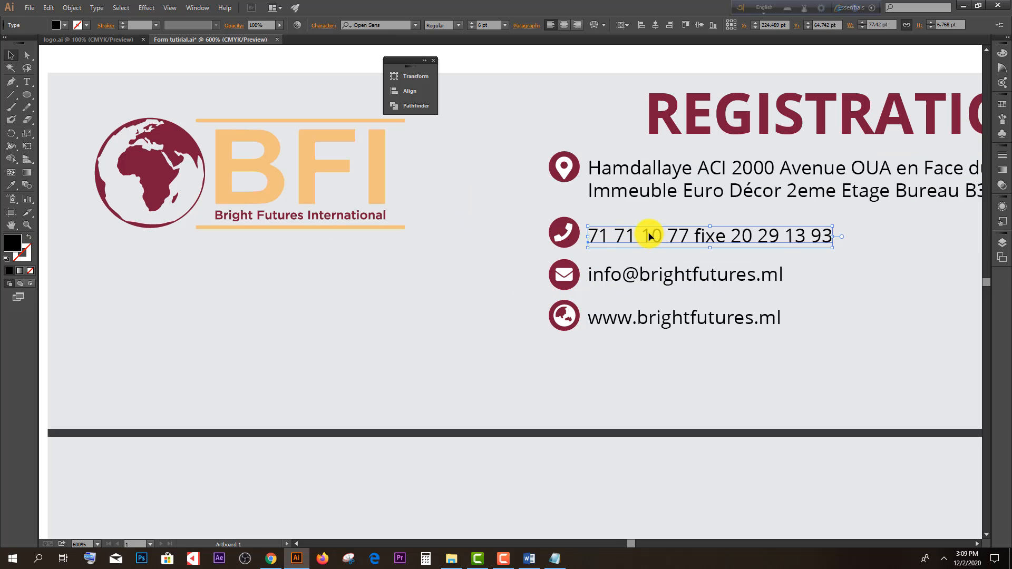
{"action": "key", "text": "Up"}
{"action": "left_click", "coordinate": [651, 274]}
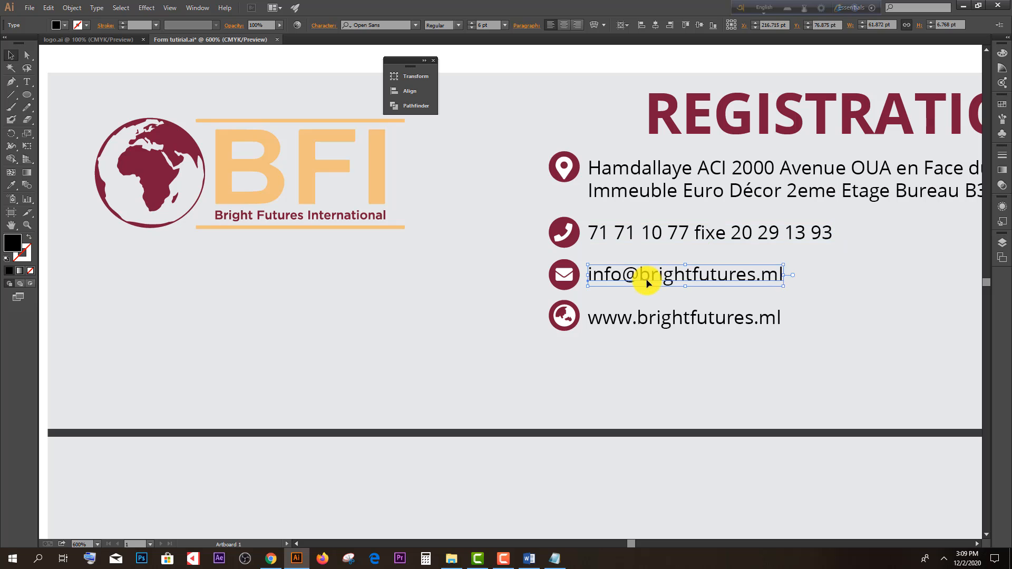
{"action": "left_click", "coordinate": [641, 326]}
{"action": "left_click", "coordinate": [745, 332]}
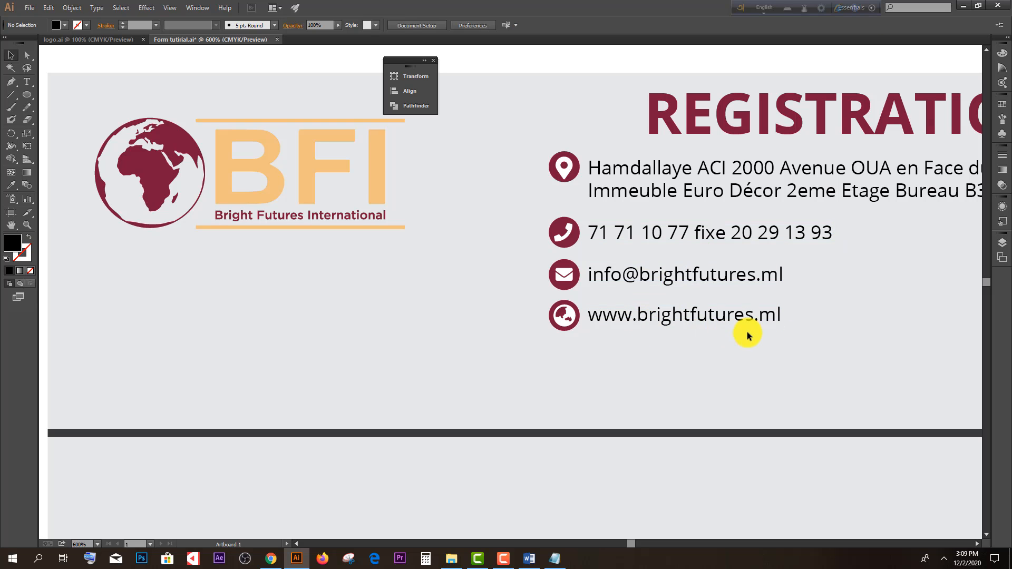
Step: Show the rulers and place a vertical guide just before the start of the contact text lines
{"action": "scroll", "coordinate": [757, 335], "scroll_direction": "down", "scroll_amount": 1}
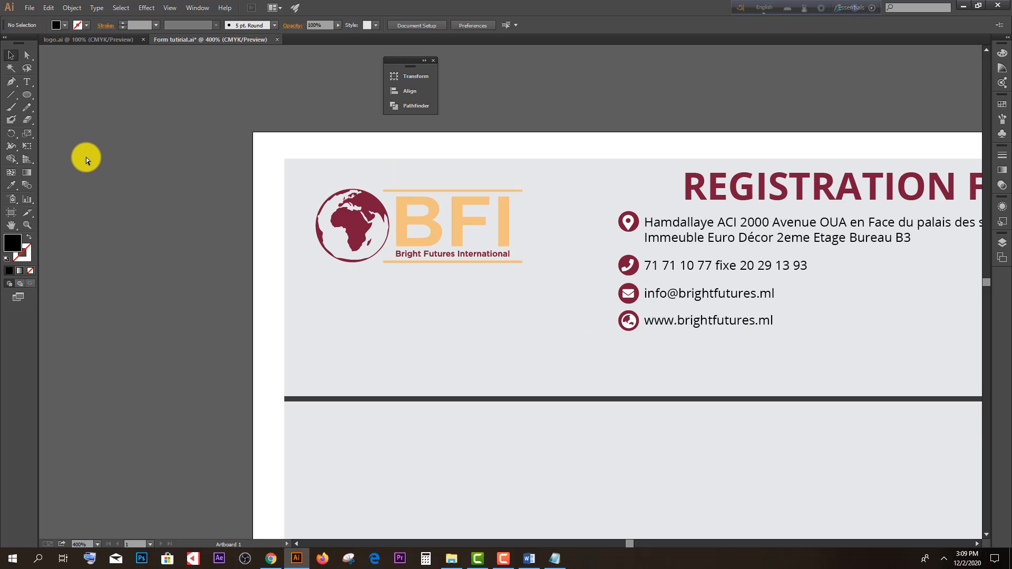
{"action": "key", "text": "ctrl+r"}
{"action": "left_click_drag", "start_coordinate": [313, 235], "coordinate": [644, 240]}
{"action": "scroll", "coordinate": [643, 239], "scroll_direction": "up", "scroll_amount": 3}
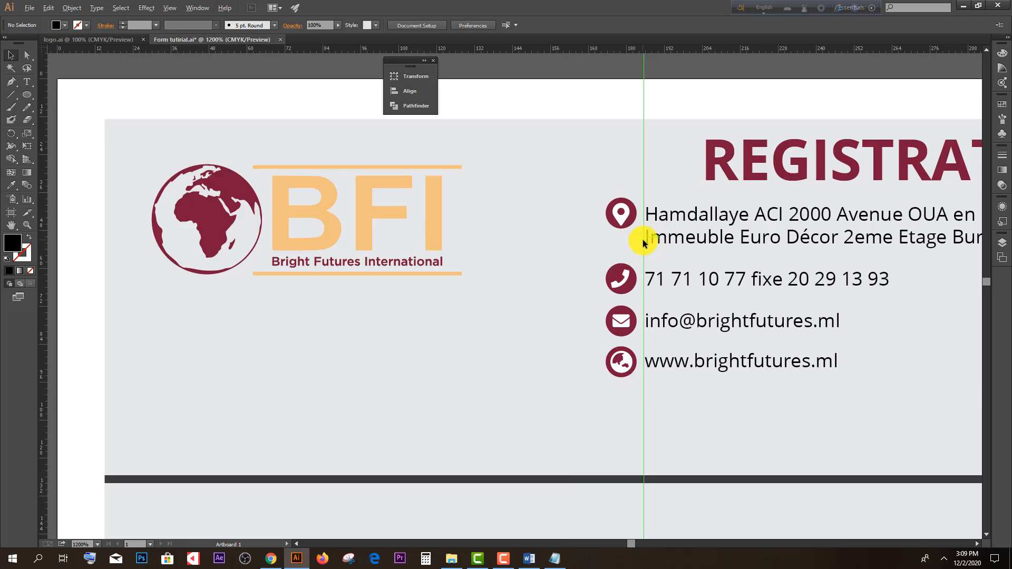
{"action": "scroll", "coordinate": [659, 450], "scroll_direction": "up", "scroll_amount": 2}
{"action": "scroll", "coordinate": [659, 280], "scroll_direction": "up", "scroll_amount": 1}
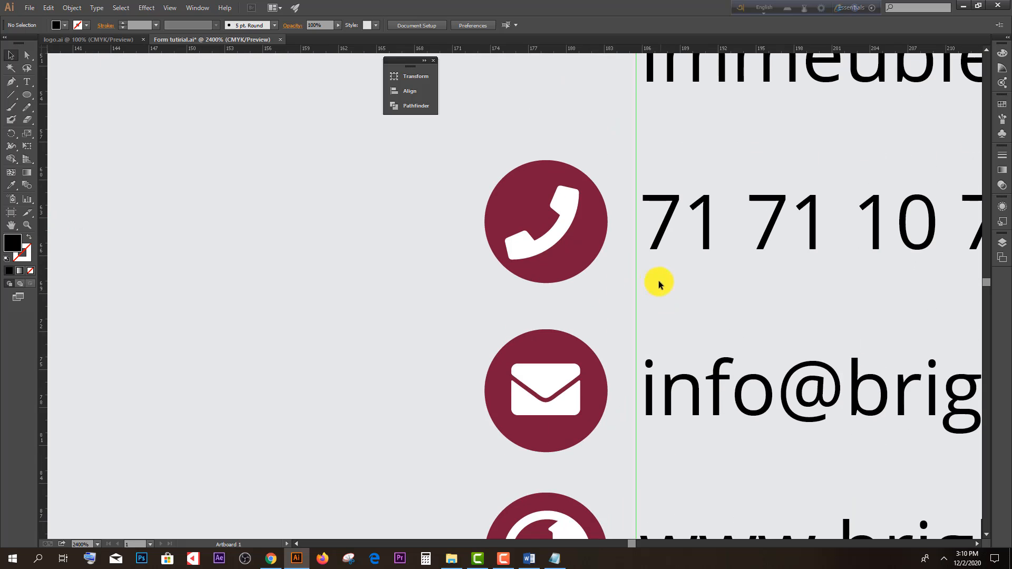
{"action": "scroll", "coordinate": [654, 209], "scroll_direction": "up", "scroll_amount": 2}
{"action": "scroll", "coordinate": [655, 209], "scroll_direction": "down", "scroll_amount": 3}
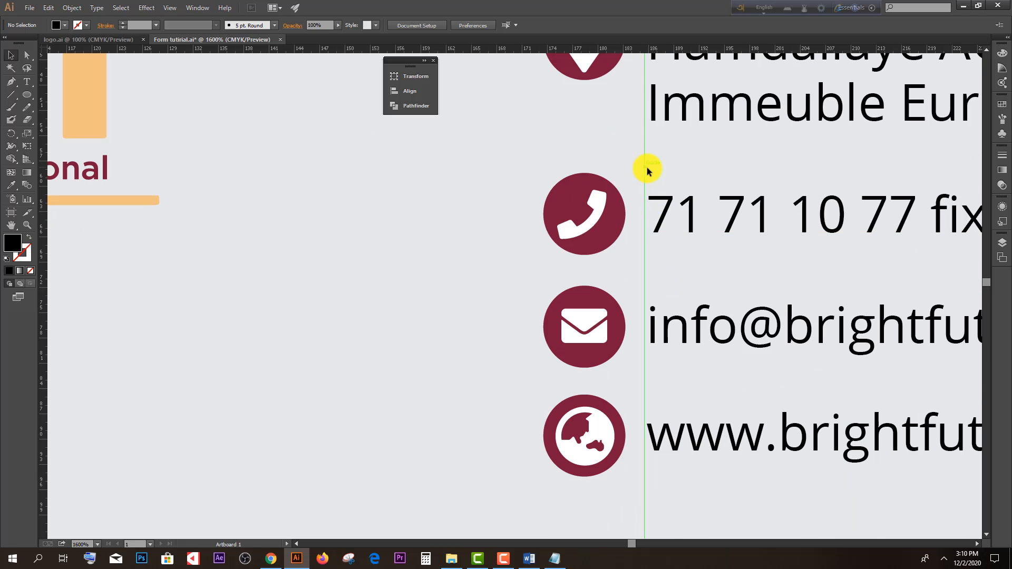
{"action": "scroll", "coordinate": [665, 215], "scroll_direction": "down", "scroll_amount": 2}
{"action": "scroll", "coordinate": [666, 216], "scroll_direction": "down", "scroll_amount": 1}
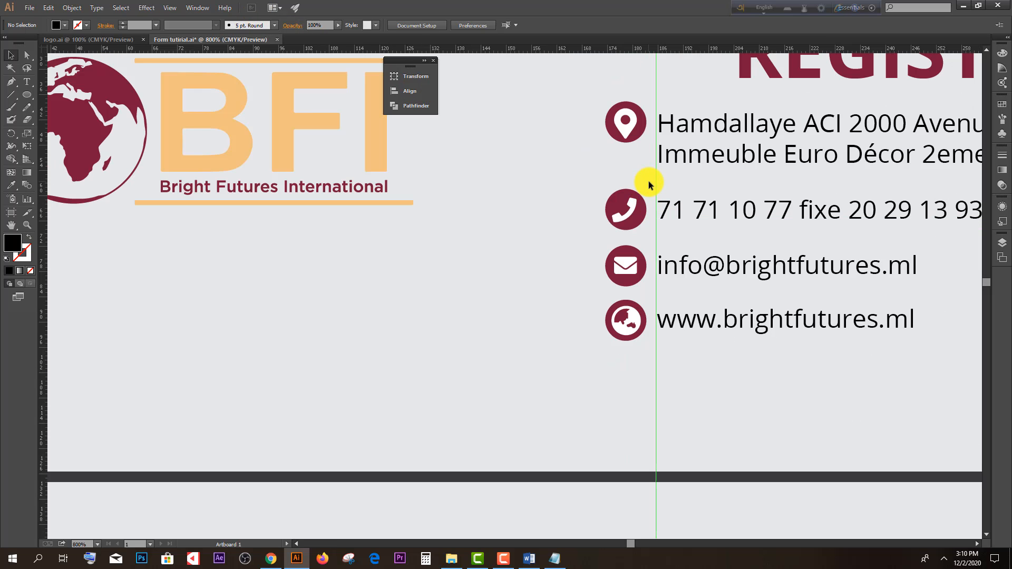
Step: Unlock the guides and move the vertical guide to about X 186.1 pt, at the start of the address text
{"action": "left_click", "coordinate": [170, 8]}
{"action": "mouse_move", "coordinate": [192, 333]}
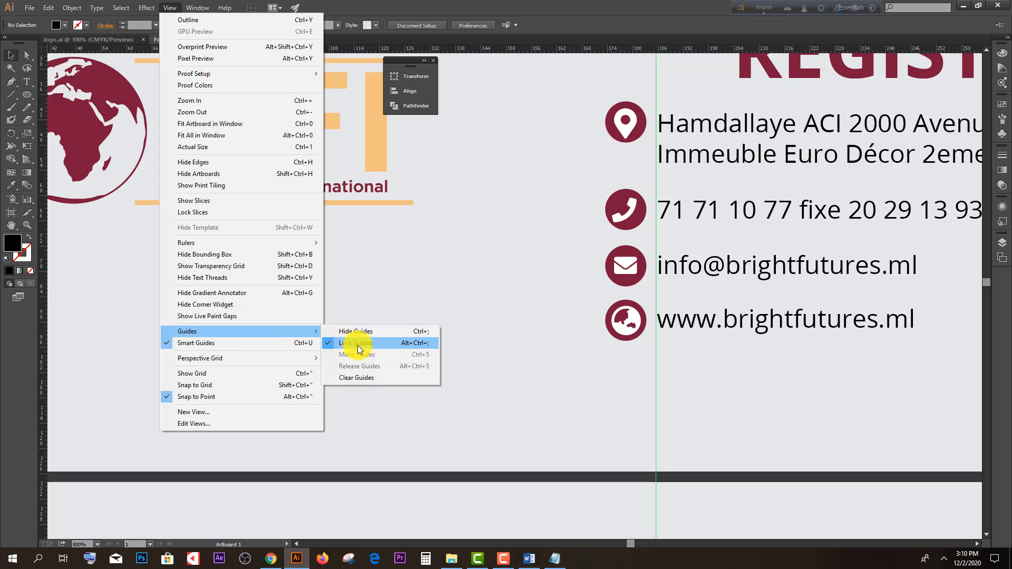
{"action": "left_click", "coordinate": [330, 344]}
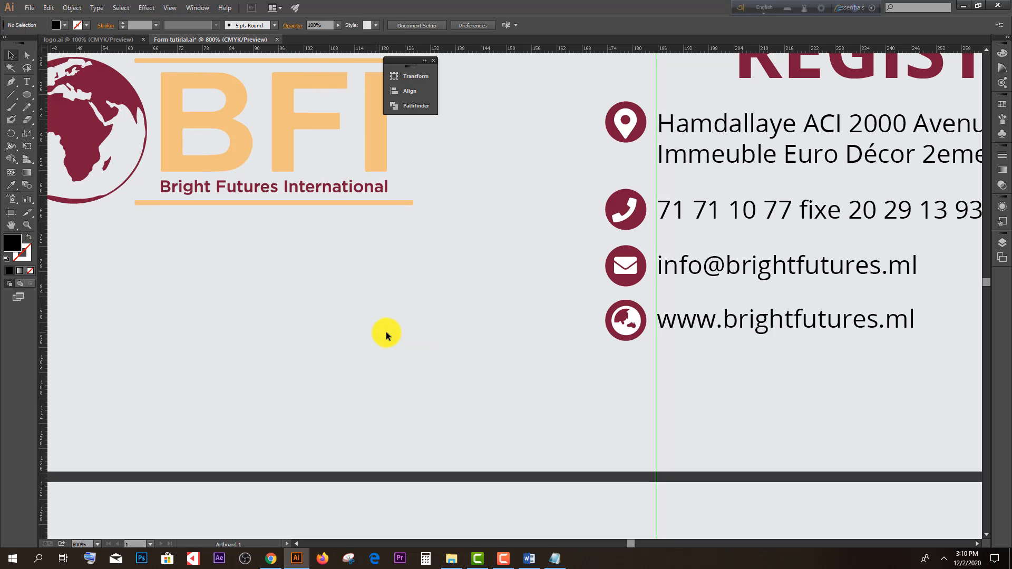
{"action": "left_click_drag", "start_coordinate": [657, 226], "coordinate": [660, 227]}
{"action": "scroll", "coordinate": [662, 140], "scroll_direction": "up", "scroll_amount": 2}
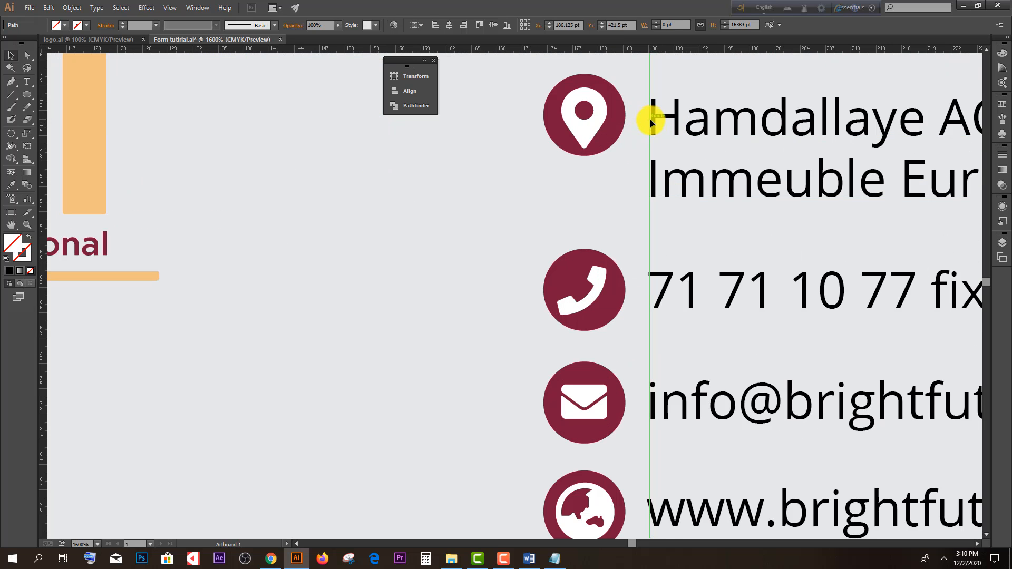
{"action": "scroll", "coordinate": [662, 144], "scroll_direction": "up", "scroll_amount": 1}
Step: Align the starts of the phone, e-mail and web address lines with the address text along the vertical guide
{"action": "left_click", "coordinate": [671, 114]}
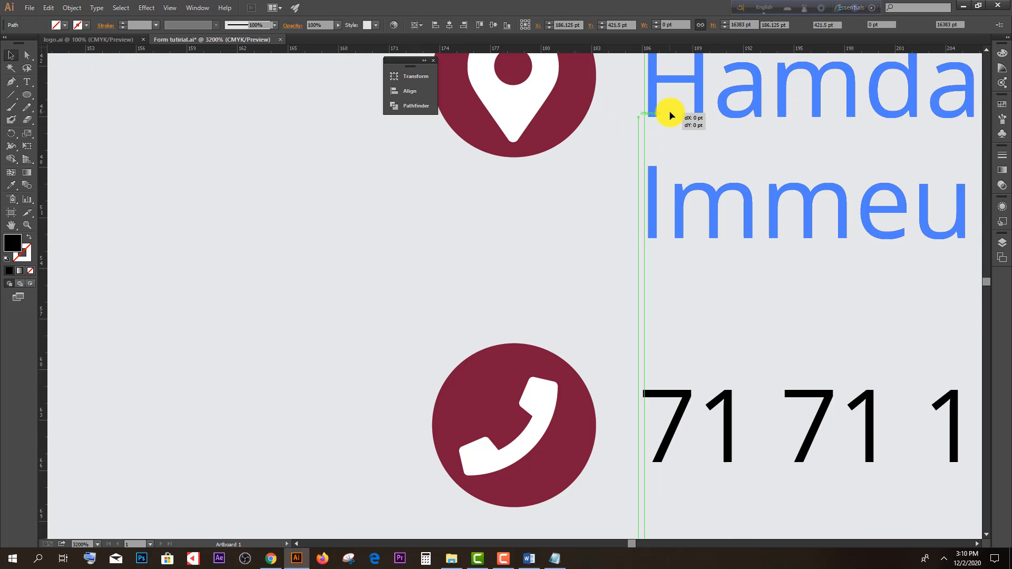
{"action": "left_click", "coordinate": [672, 389]}
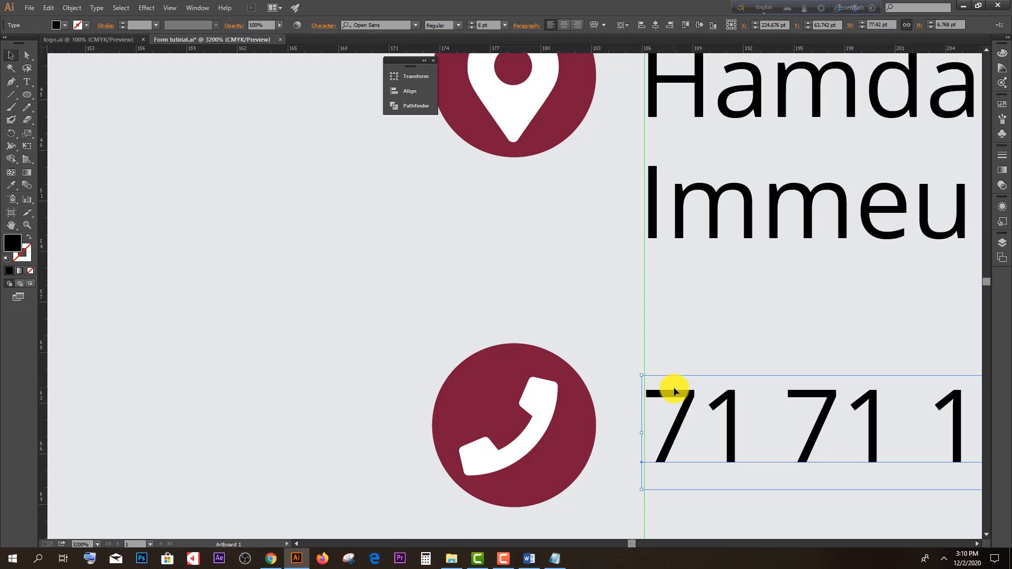
{"action": "scroll", "coordinate": [666, 329], "scroll_direction": "down", "scroll_amount": 2}
{"action": "left_click_drag", "start_coordinate": [668, 329], "coordinate": [664, 327]}
{"action": "scroll", "coordinate": [674, 352], "scroll_direction": "down", "scroll_amount": 4}
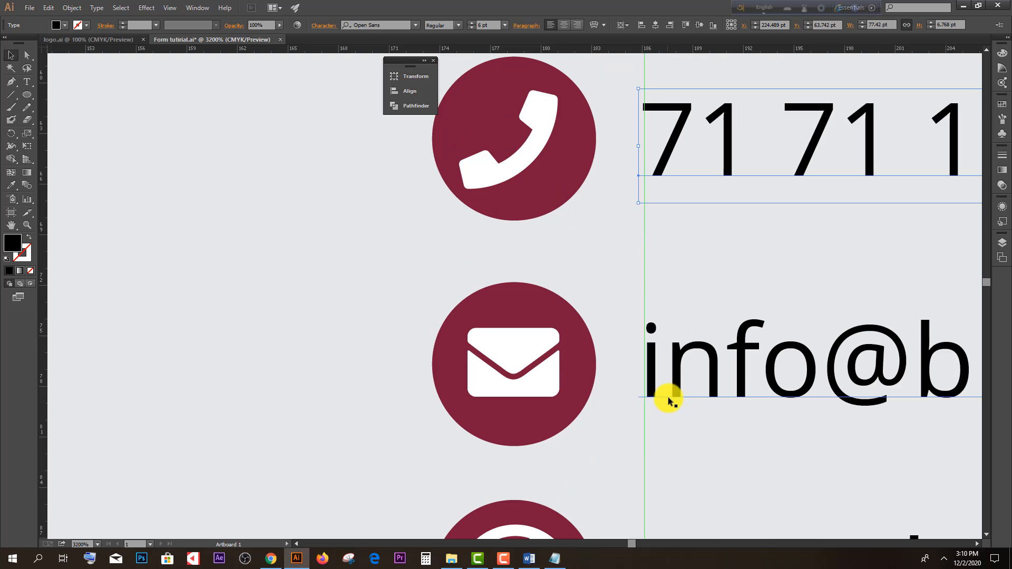
{"action": "left_click_drag", "start_coordinate": [673, 381], "coordinate": [674, 382]}
{"action": "scroll", "coordinate": [676, 396], "scroll_direction": "down", "scroll_amount": 3}
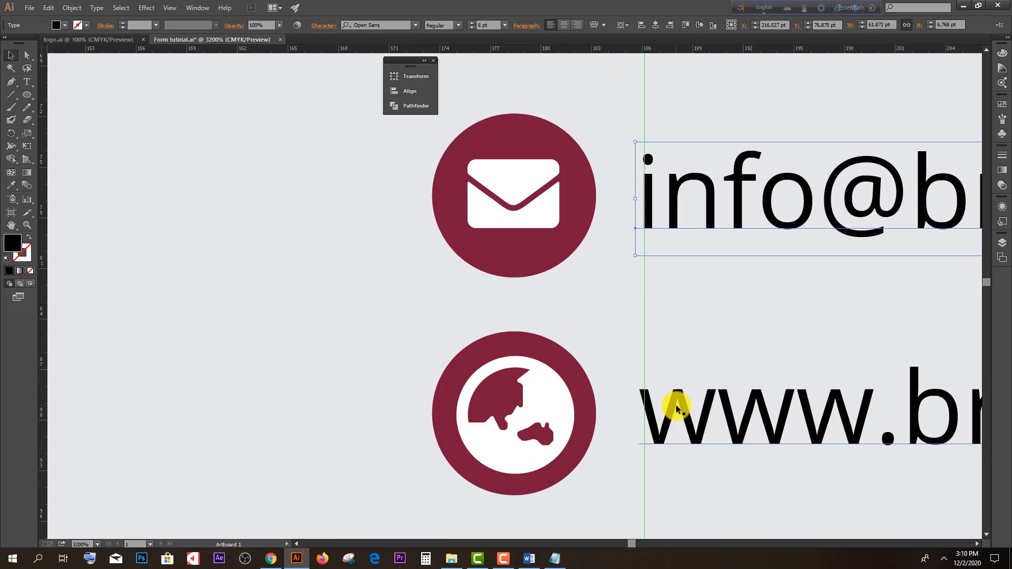
{"action": "left_click_drag", "start_coordinate": [681, 425], "coordinate": [679, 420]}
{"action": "scroll", "coordinate": [679, 421], "scroll_direction": "down", "scroll_amount": 5}
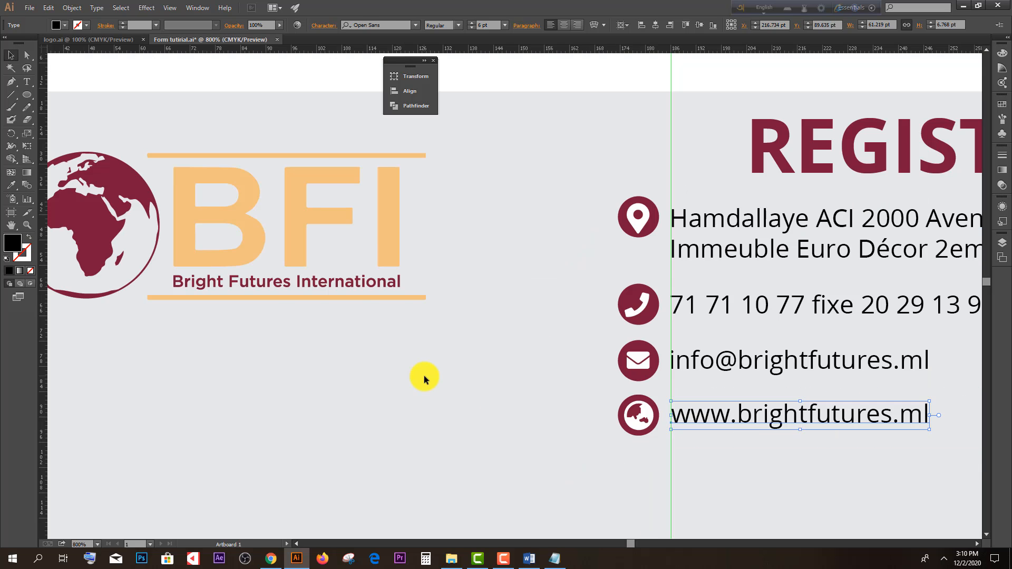
{"action": "left_click", "coordinate": [424, 376]}
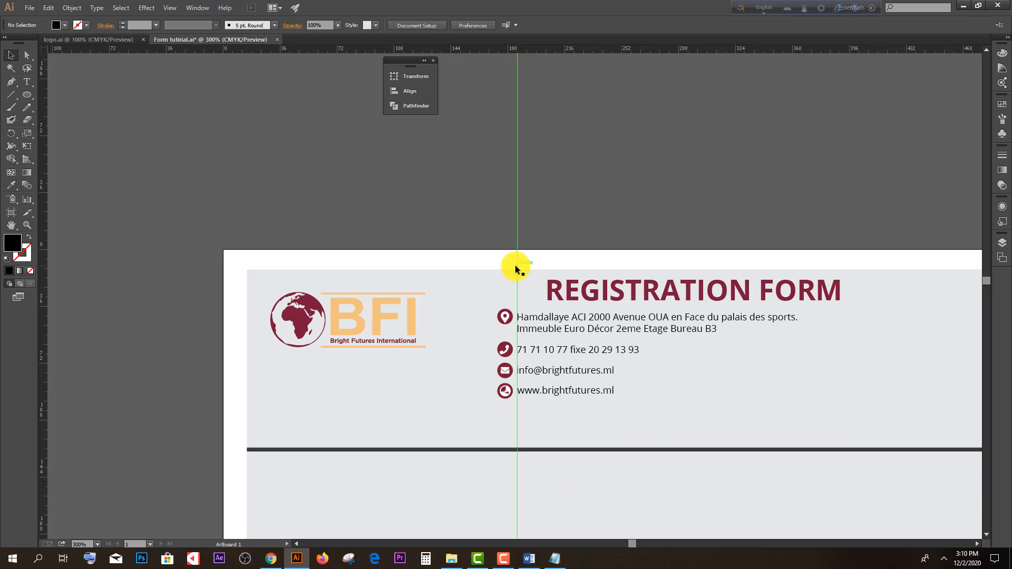
{"action": "scroll", "coordinate": [441, 363], "scroll_direction": "down", "scroll_amount": 1}
{"action": "scroll", "coordinate": [441, 363], "scroll_direction": "down", "scroll_amount": 1}
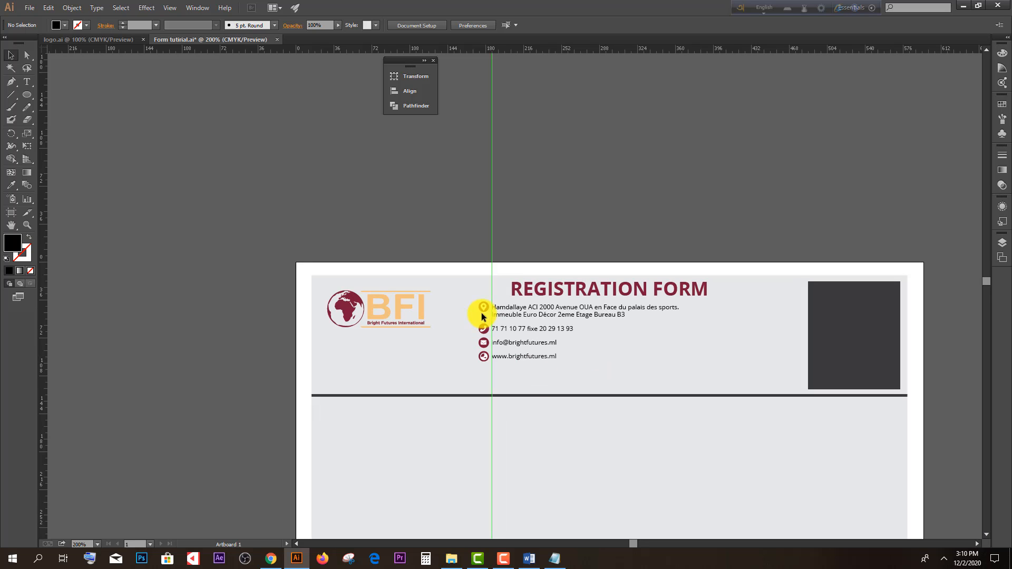
Step: Move the vertical guide to about X 124.5 pt and group the four contact icons with their text lines
{"action": "left_click_drag", "start_coordinate": [491, 246], "coordinate": [430, 244]}
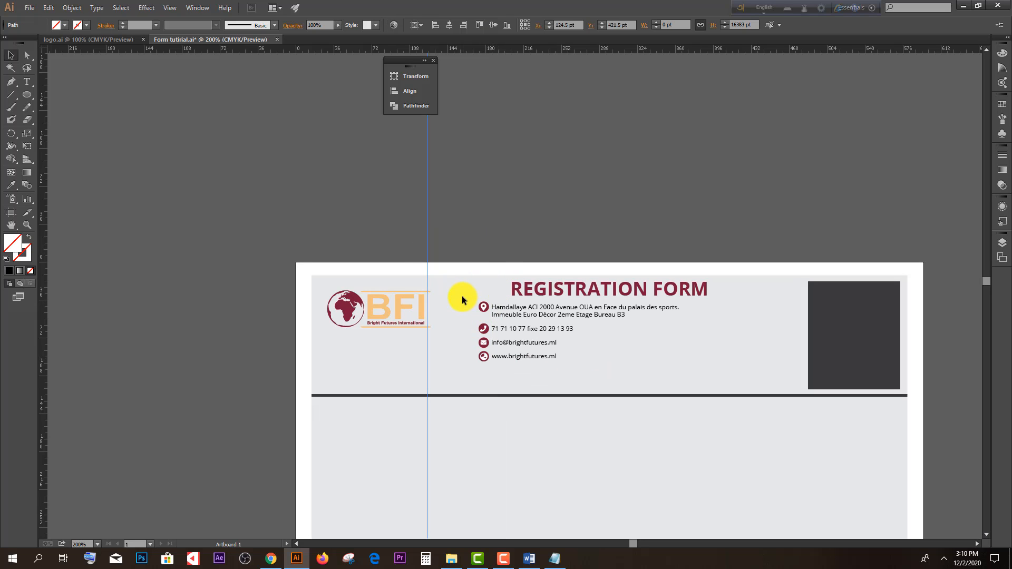
{"action": "left_click_drag", "start_coordinate": [462, 296], "coordinate": [500, 366]}
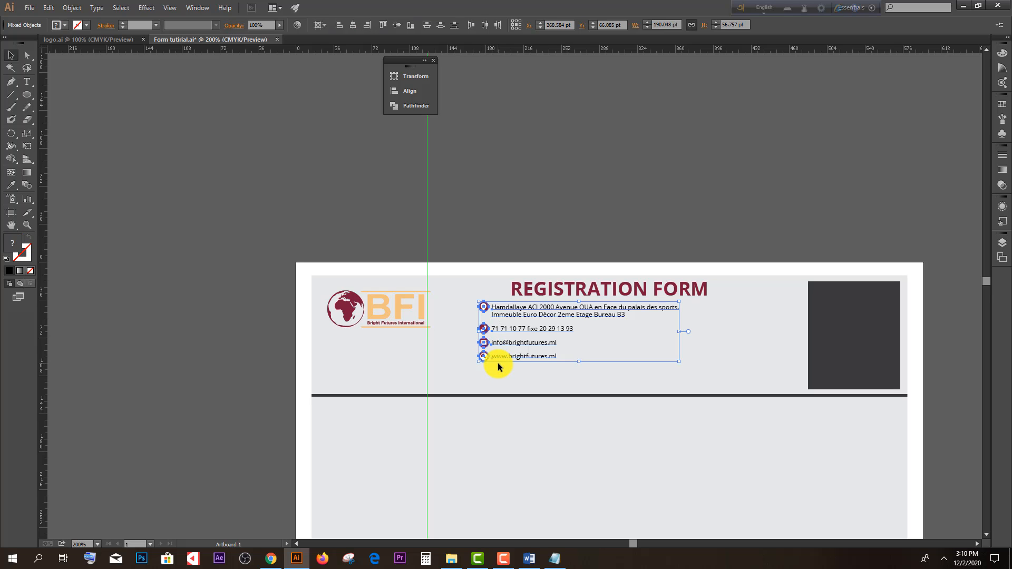
{"action": "key", "text": "ctrl+g"}
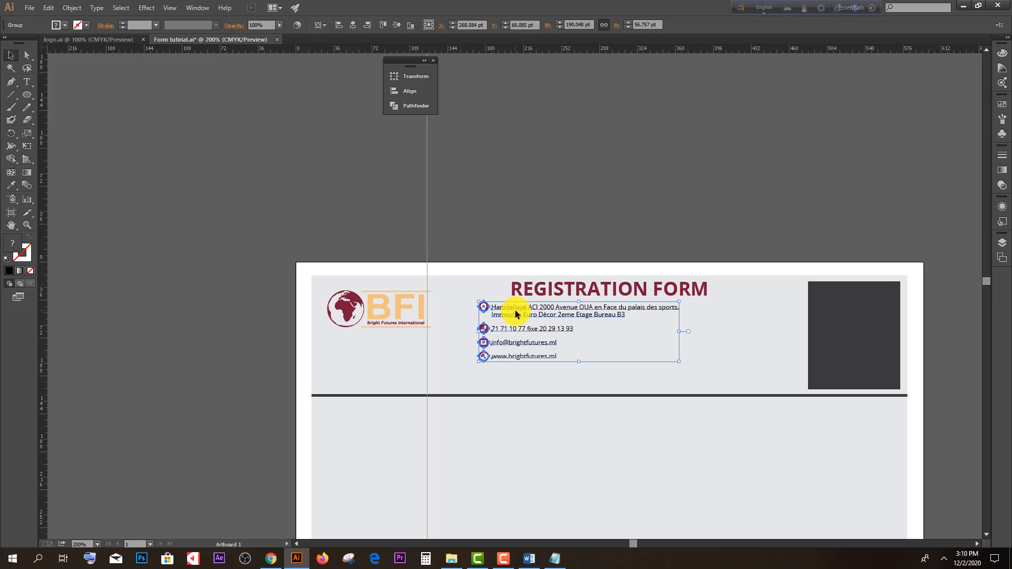
Step: Lower the contact group to about Y 81.5 pt and the REGISTRATION FORM title to about Y 30 pt
{"action": "left_click_drag", "start_coordinate": [516, 311], "coordinate": [515, 327]}
{"action": "left_click", "coordinate": [461, 317]}
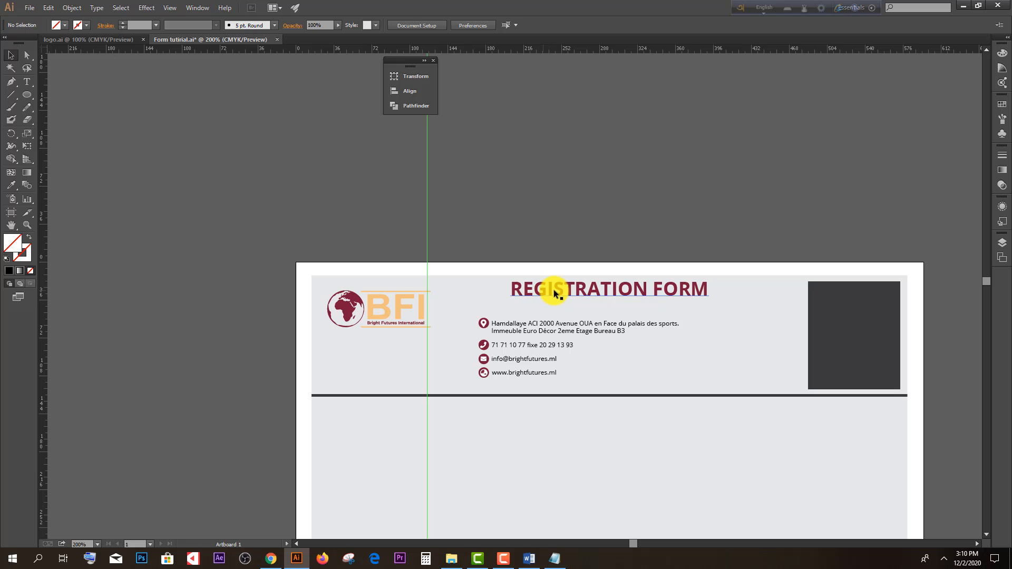
{"action": "left_click", "coordinate": [555, 293]}
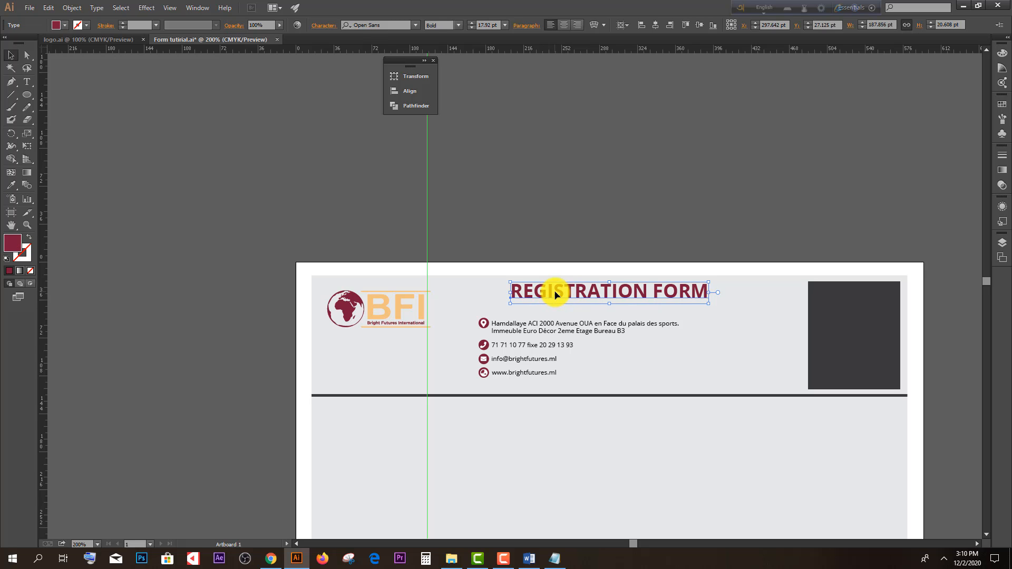
{"action": "left_click_drag", "start_coordinate": [554, 294], "coordinate": [555, 297]}
{"action": "left_click", "coordinate": [575, 242]}
Step: Center the grouped contact details horizontally on the artboard
{"action": "left_click", "coordinate": [516, 339]}
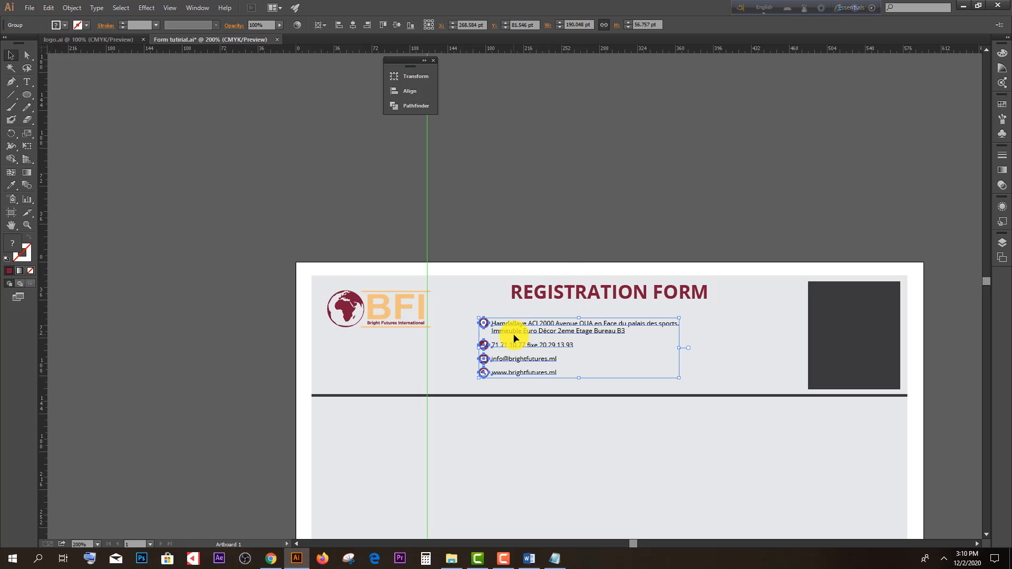
{"action": "left_click", "coordinate": [572, 349]}
{"action": "left_click", "coordinate": [536, 325]}
{"action": "left_click", "coordinate": [556, 339]}
{"action": "left_click", "coordinate": [542, 323]}
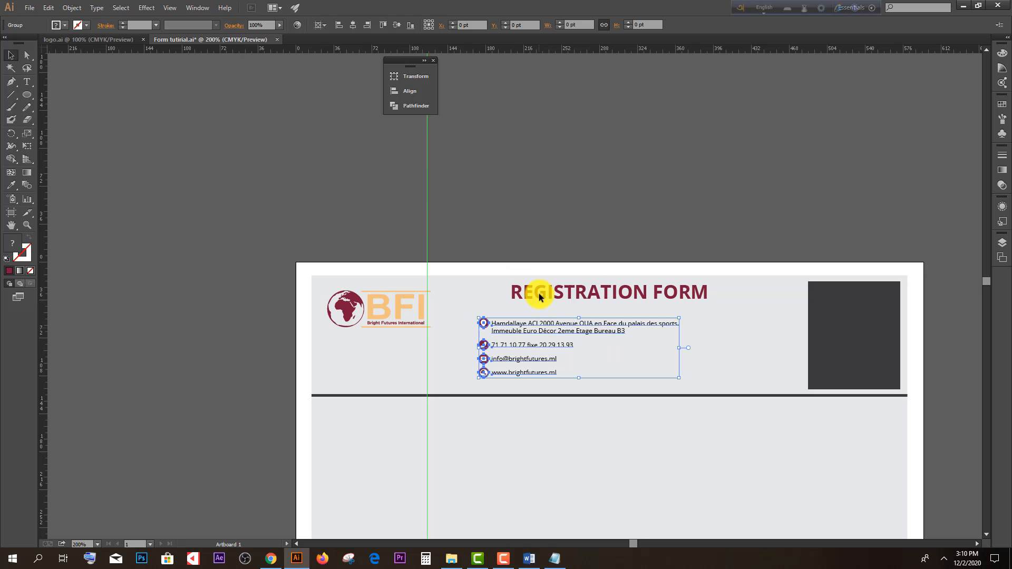
{"action": "left_click", "coordinate": [353, 24]}
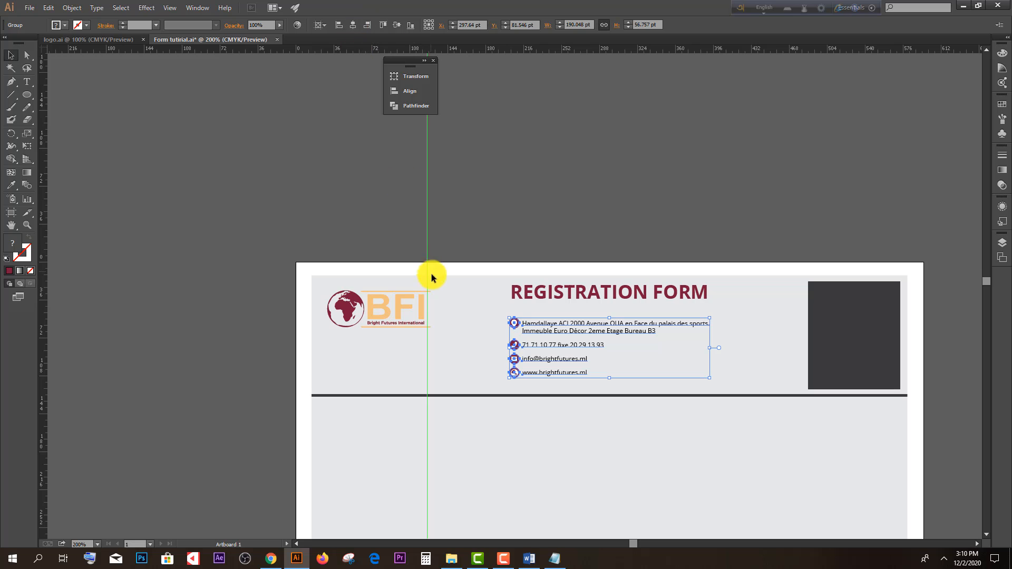
{"action": "left_click", "coordinate": [460, 305]}
Step: Show the full alignment options and change the alignment reference for the contact group to Align to Selection
{"action": "left_click", "coordinate": [548, 333]}
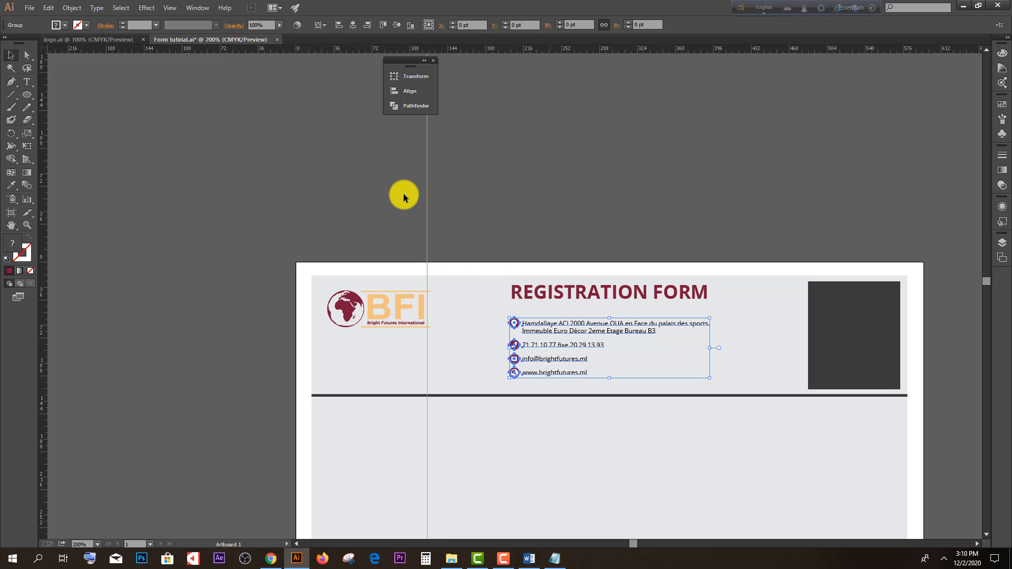
{"action": "left_click", "coordinate": [197, 8]}
{"action": "left_click", "coordinate": [219, 112]}
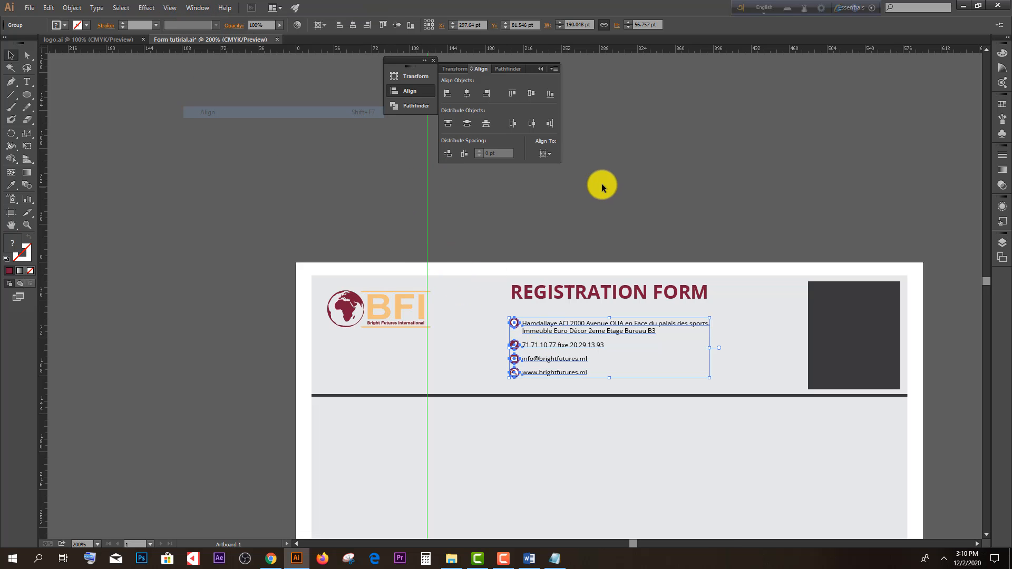
{"action": "left_click", "coordinate": [554, 69]}
{"action": "left_click", "coordinate": [574, 73]}
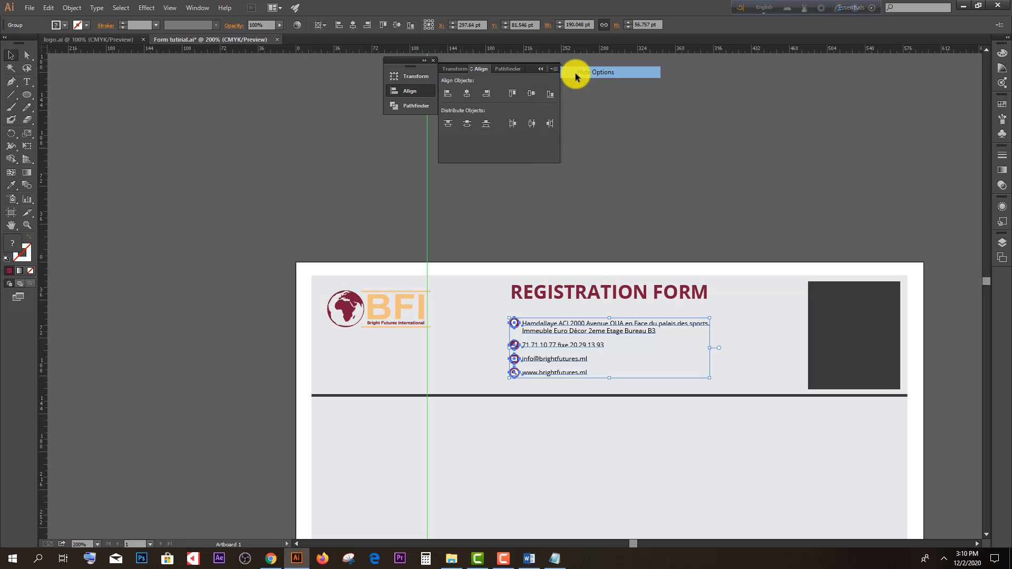
{"action": "left_click", "coordinate": [553, 68]}
{"action": "left_click", "coordinate": [596, 75]}
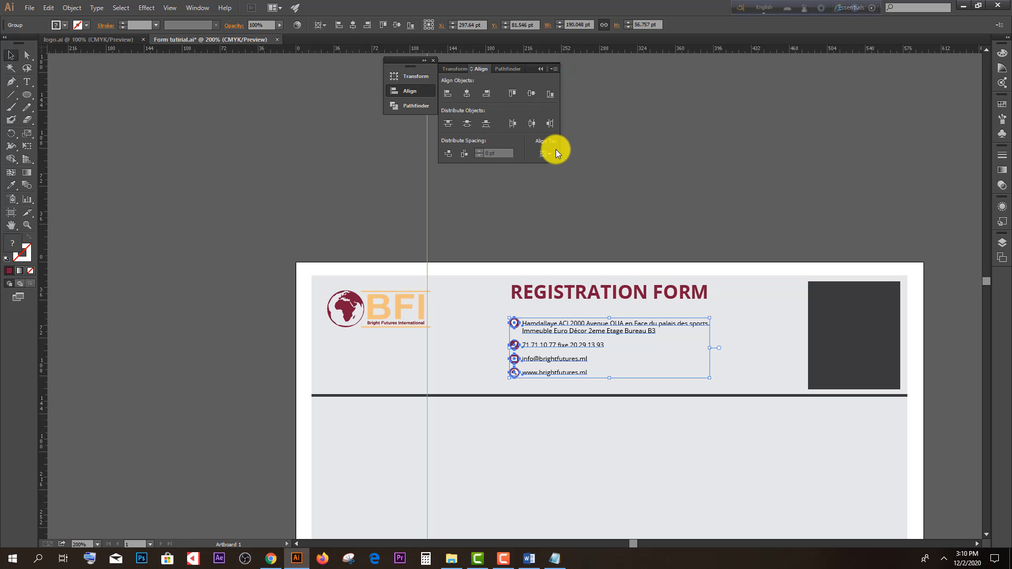
{"action": "left_click", "coordinate": [548, 153]}
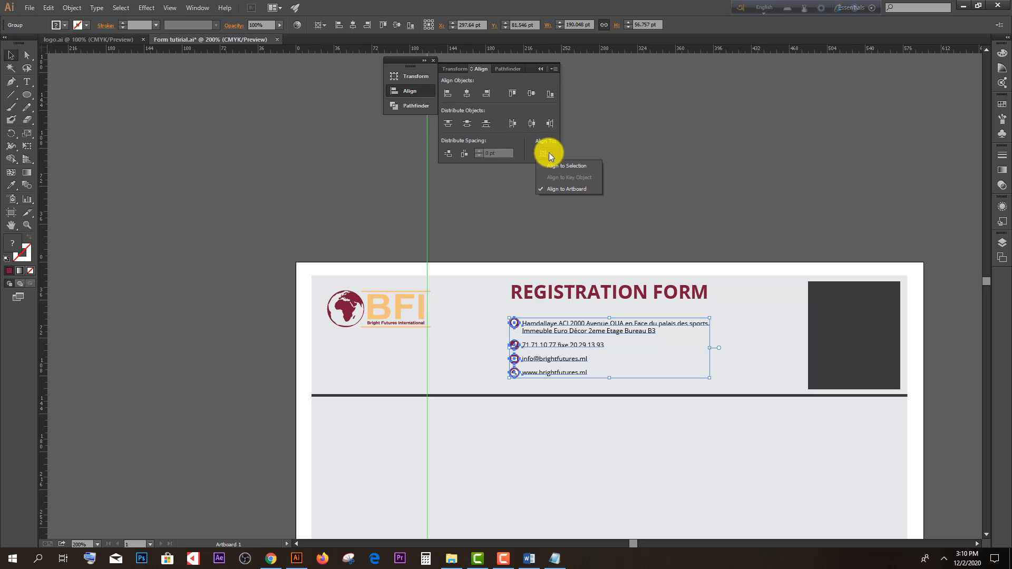
{"action": "left_click", "coordinate": [574, 167]}
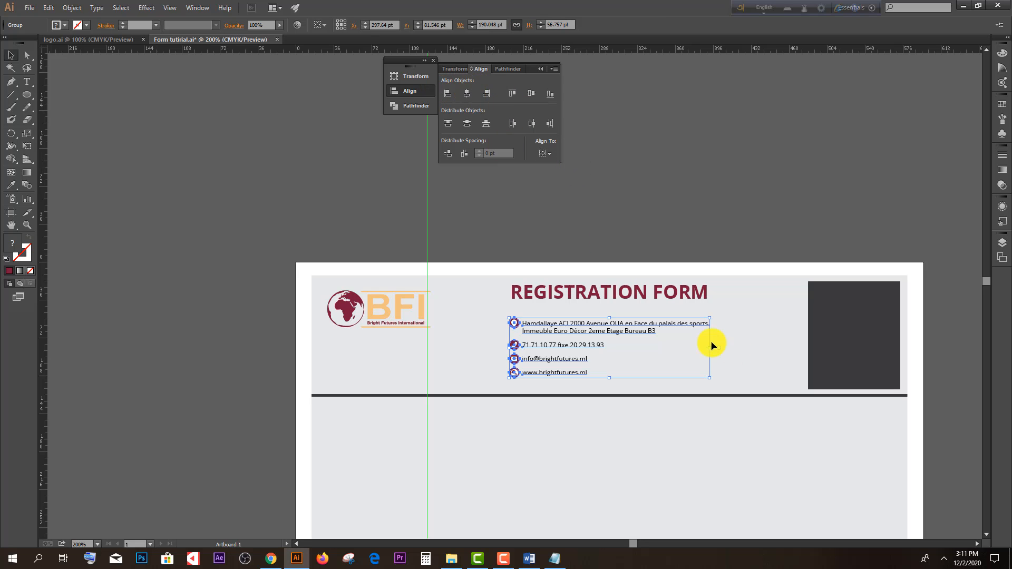
Step: Move the REGISTRATION FORM title down to about Y 33.5 pt
{"action": "left_click", "coordinate": [667, 309]}
{"action": "left_click", "coordinate": [606, 290]}
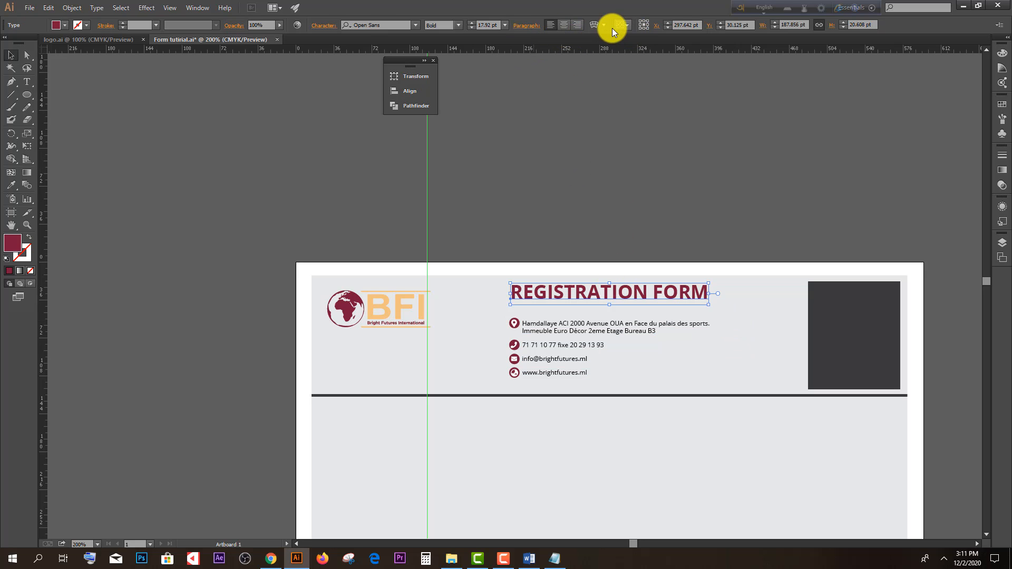
{"action": "left_click", "coordinate": [416, 90]}
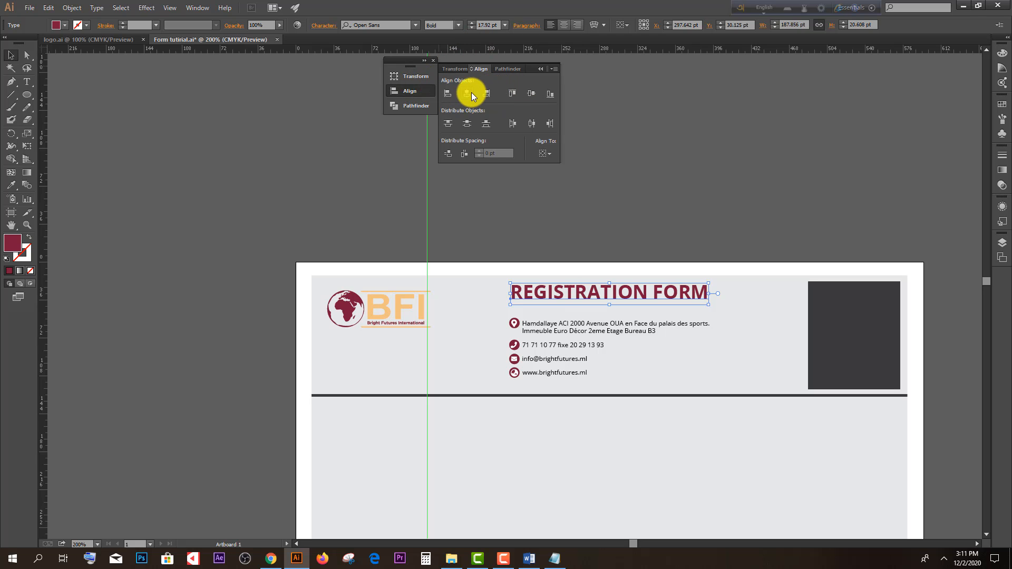
{"action": "left_click", "coordinate": [486, 283]}
{"action": "scroll", "coordinate": [554, 332], "scroll_direction": "up", "scroll_amount": 1}
{"action": "left_click_drag", "start_coordinate": [546, 264], "coordinate": [545, 275]}
Step: Set the font size of the REGISTRATION FORM title to 21 pt
{"action": "left_click", "coordinate": [505, 25]}
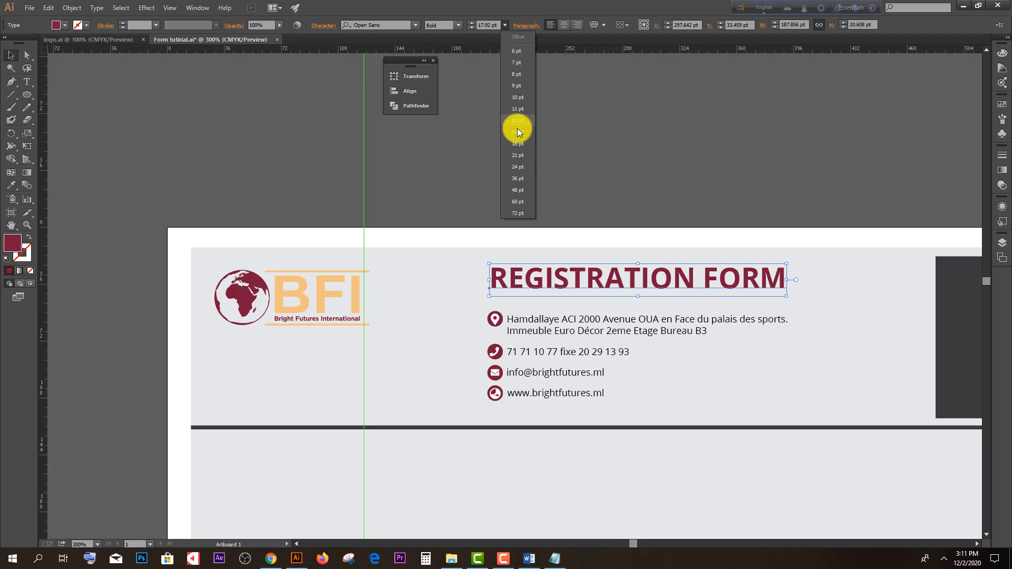
{"action": "left_click", "coordinate": [521, 157]}
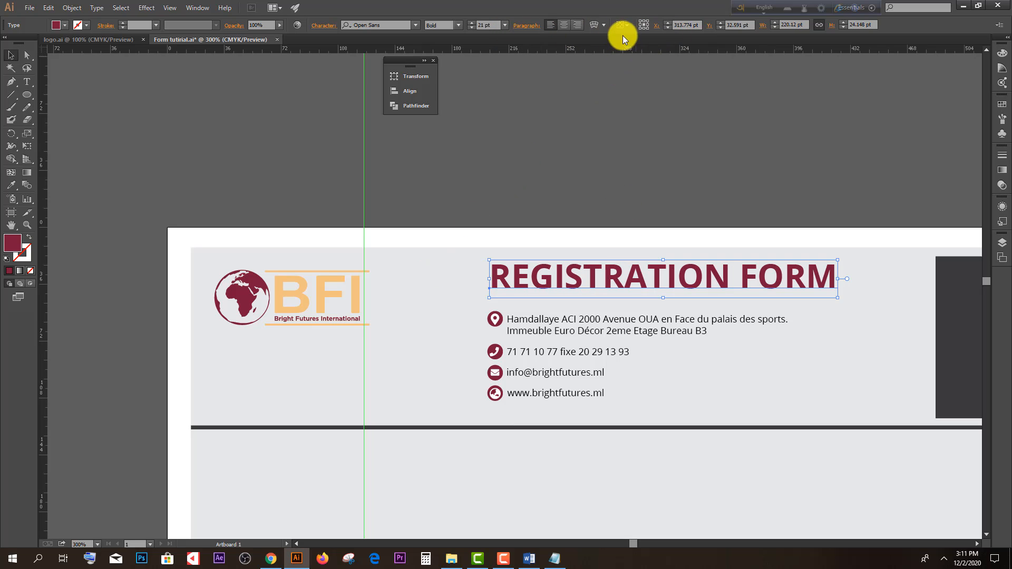
{"action": "left_click", "coordinate": [407, 91]}
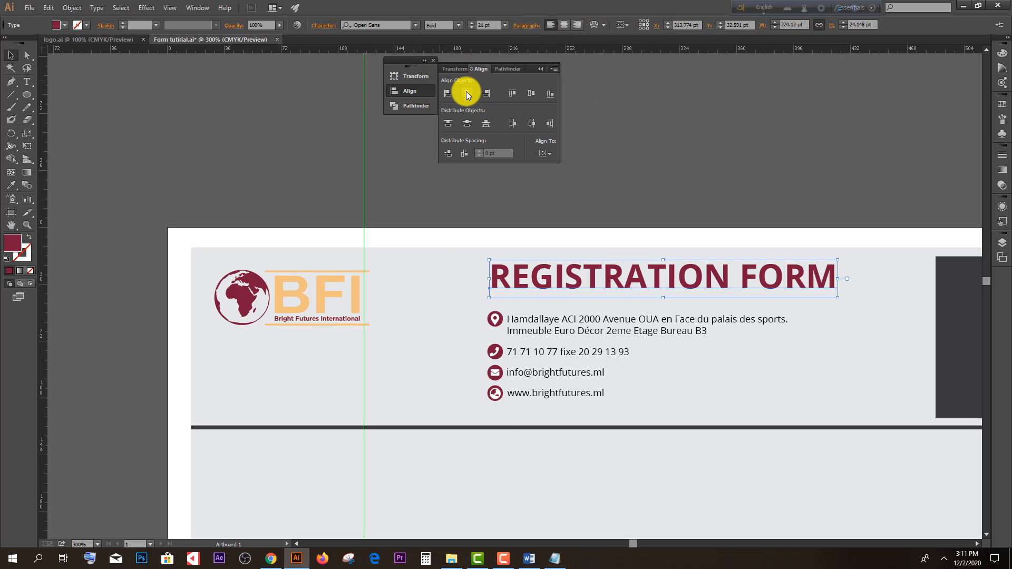
{"action": "left_click", "coordinate": [454, 284]}
{"action": "scroll", "coordinate": [457, 289], "scroll_direction": "down", "scroll_amount": 1}
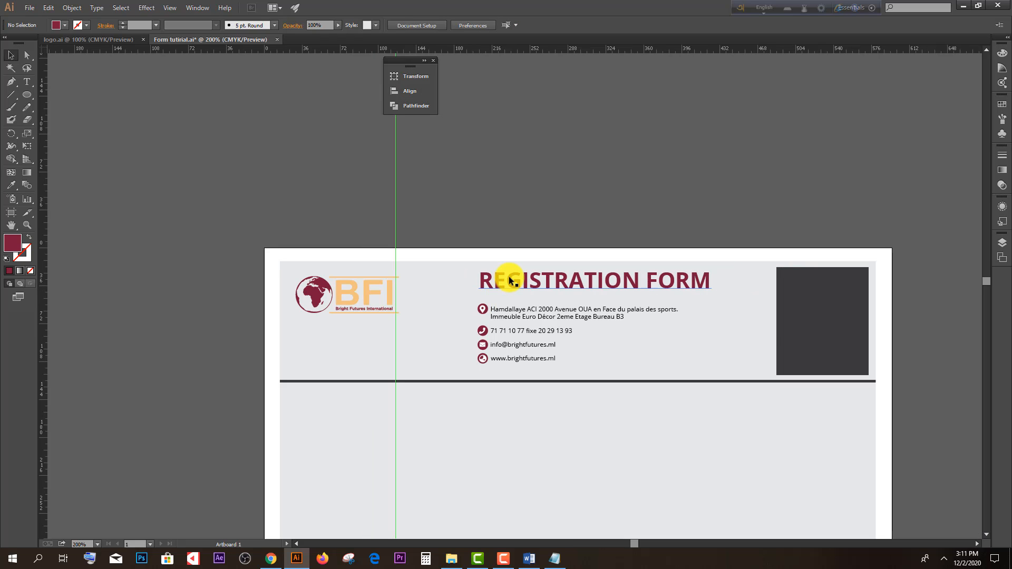
Step: Move the enlarged REGISTRATION FORM title slightly down, closer to the contact details
{"action": "left_click", "coordinate": [510, 280]}
{"action": "left_click_drag", "start_coordinate": [510, 279], "coordinate": [510, 288]}
{"action": "left_click", "coordinate": [445, 289]}
{"action": "scroll", "coordinate": [445, 289], "scroll_direction": "down", "scroll_amount": 1}
{"action": "left_click_drag", "start_coordinate": [543, 237], "coordinate": [543, 232]}
{"action": "left_click", "coordinate": [546, 153]}
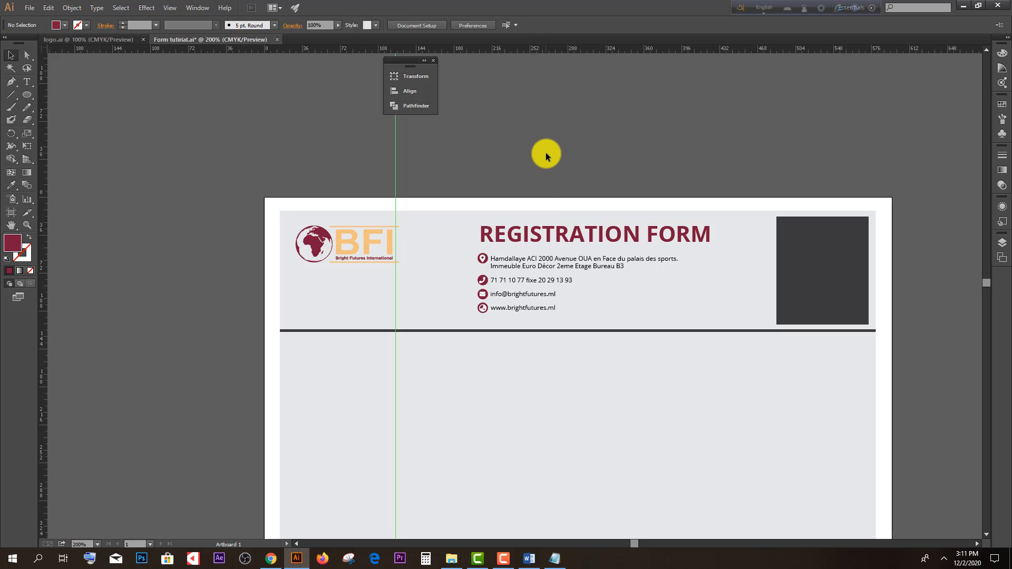
Step: Save the registration form document with the finished header layout
{"action": "scroll", "coordinate": [548, 150], "scroll_direction": "down", "scroll_amount": 1}
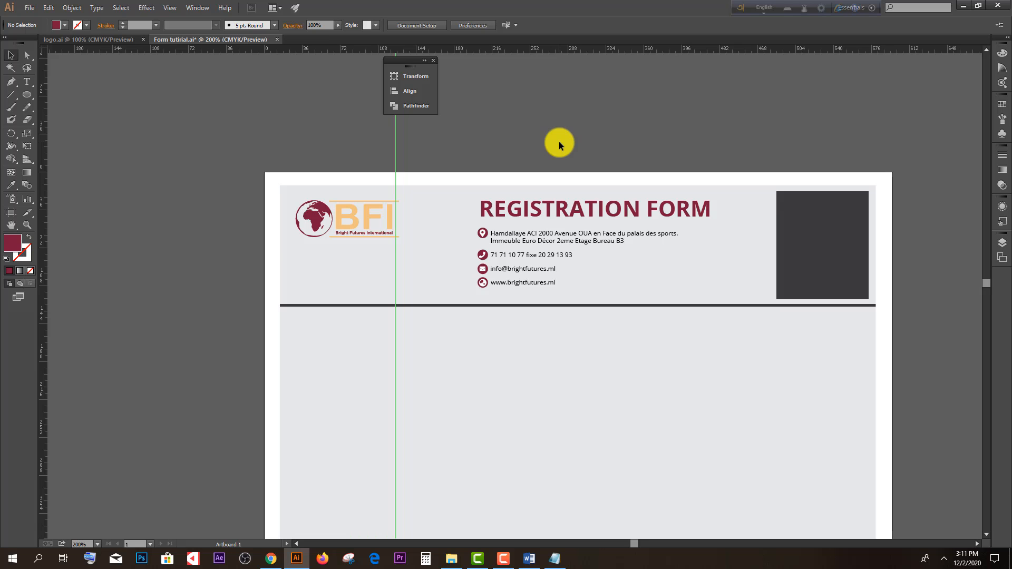
{"action": "key", "text": "ctrl+s"}
{"action": "scroll", "coordinate": [540, 261], "scroll_direction": "down", "scroll_amount": 2}
{"action": "scroll", "coordinate": [601, 352], "scroll_direction": "down", "scroll_amount": 2}
{"action": "scroll", "coordinate": [601, 355], "scroll_direction": "down", "scroll_amount": 3}
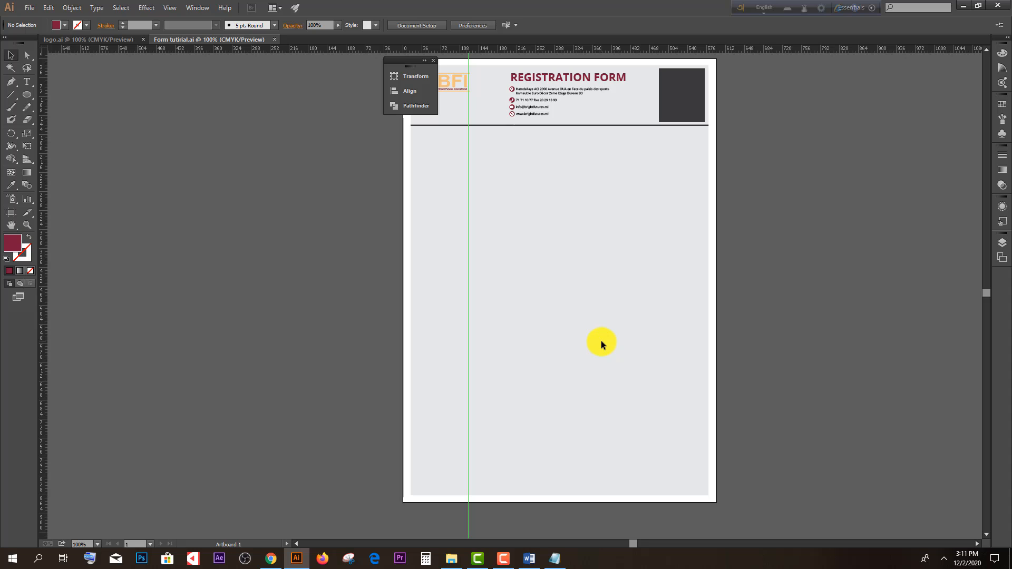
{"action": "scroll", "coordinate": [598, 341], "scroll_direction": "down", "scroll_amount": 1}
{"action": "scroll", "coordinate": [669, 312], "scroll_direction": "up", "scroll_amount": 1}
{"action": "scroll", "coordinate": [680, 310], "scroll_direction": "up", "scroll_amount": 2}
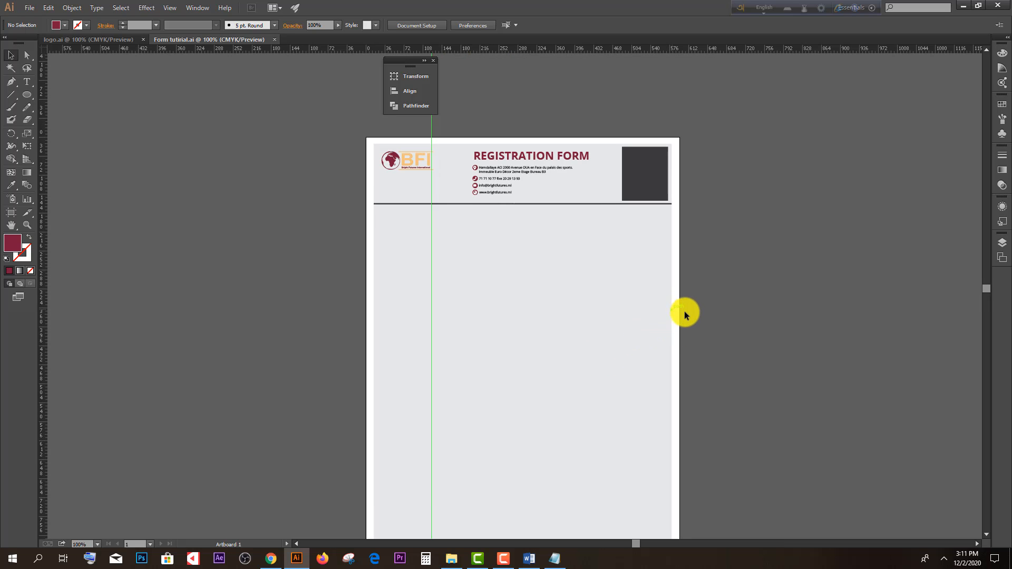